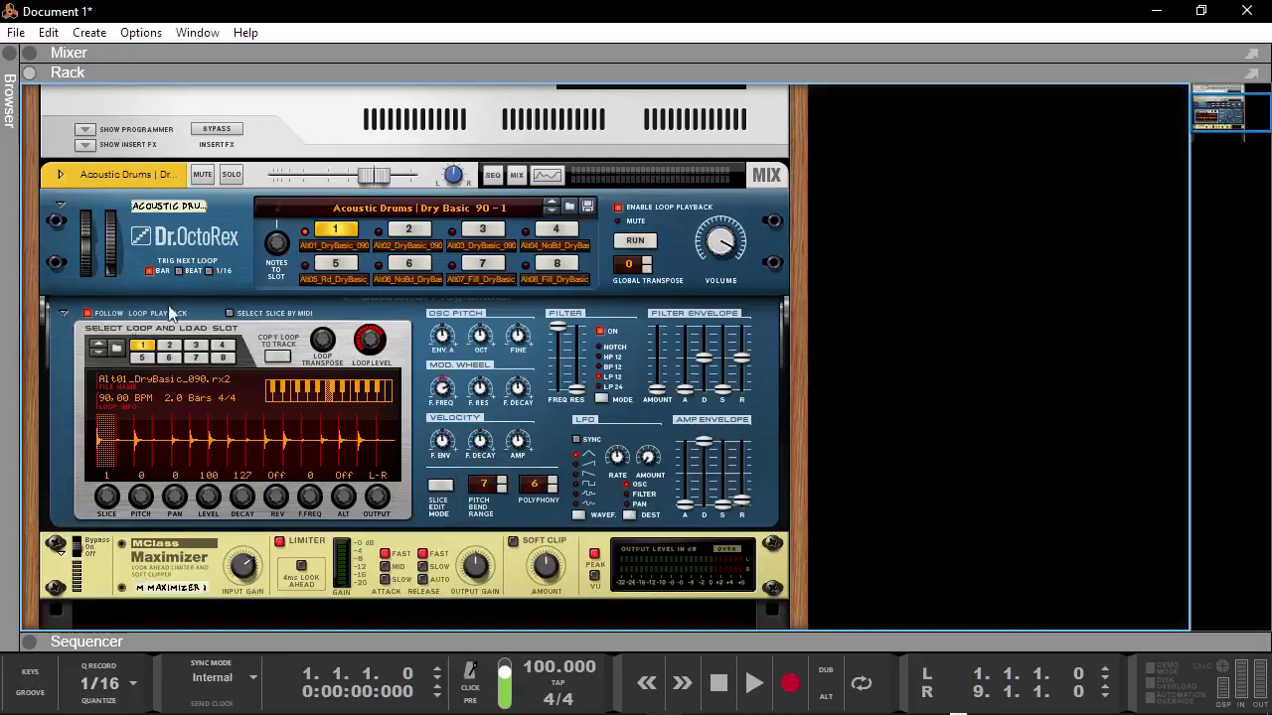
Set the song tempo to 90 BPM
scroll(99, 397, down, 2)
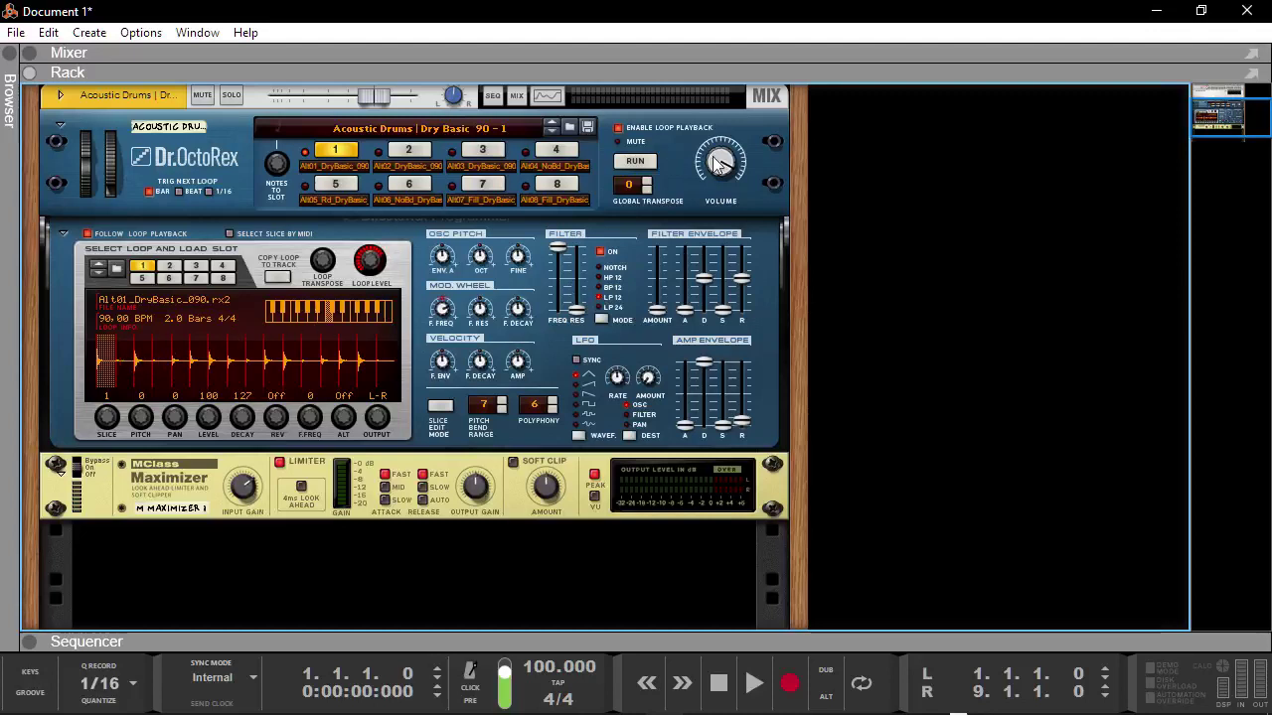
mouse_move(249, 492)
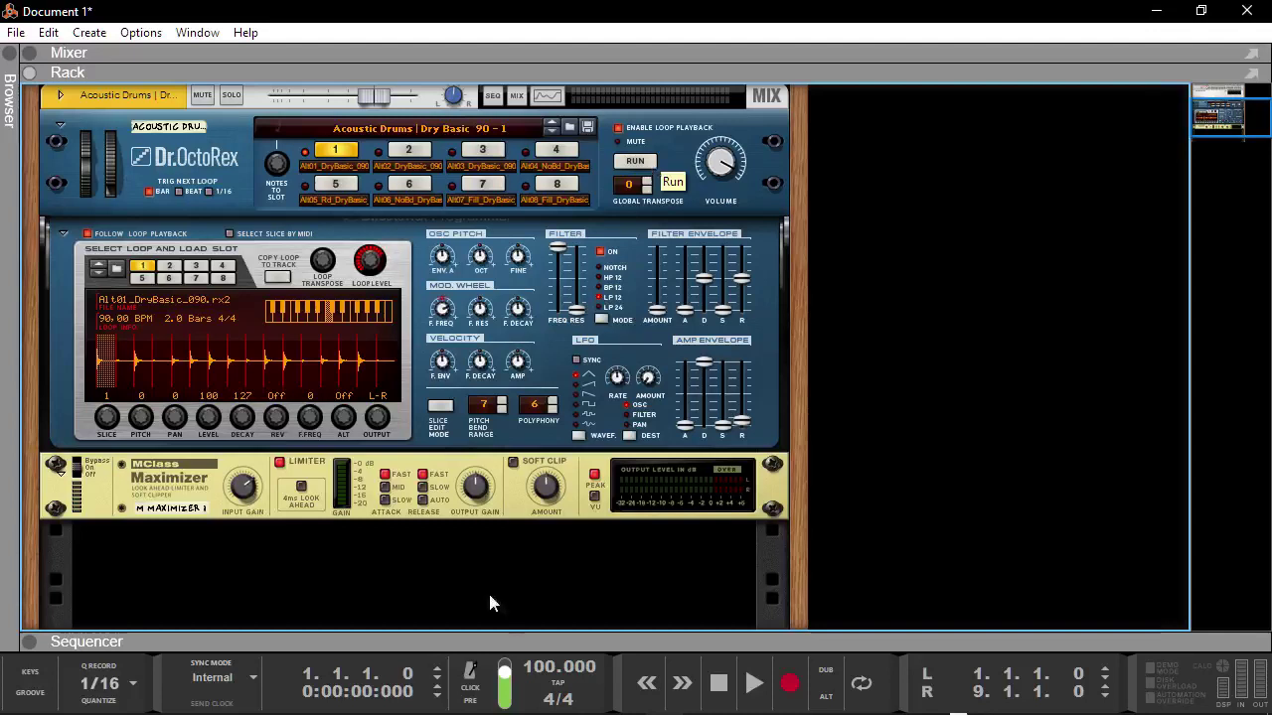
click(536, 667)
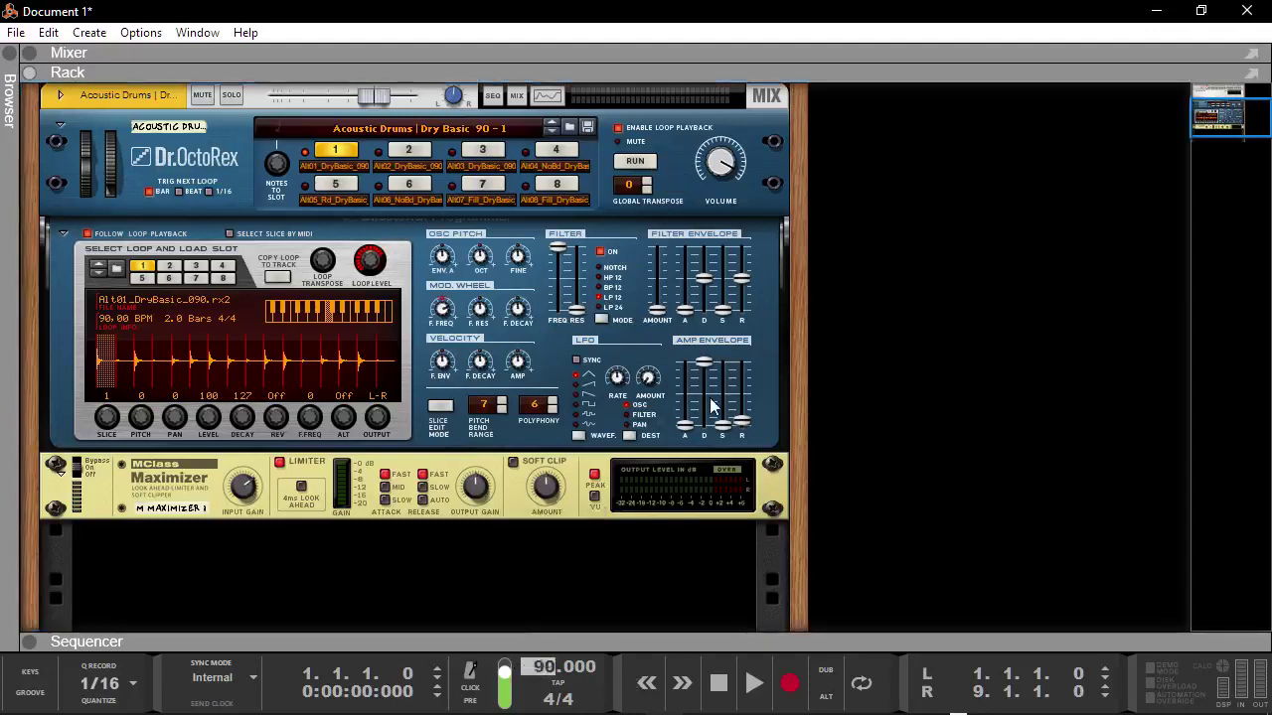
key(Return)
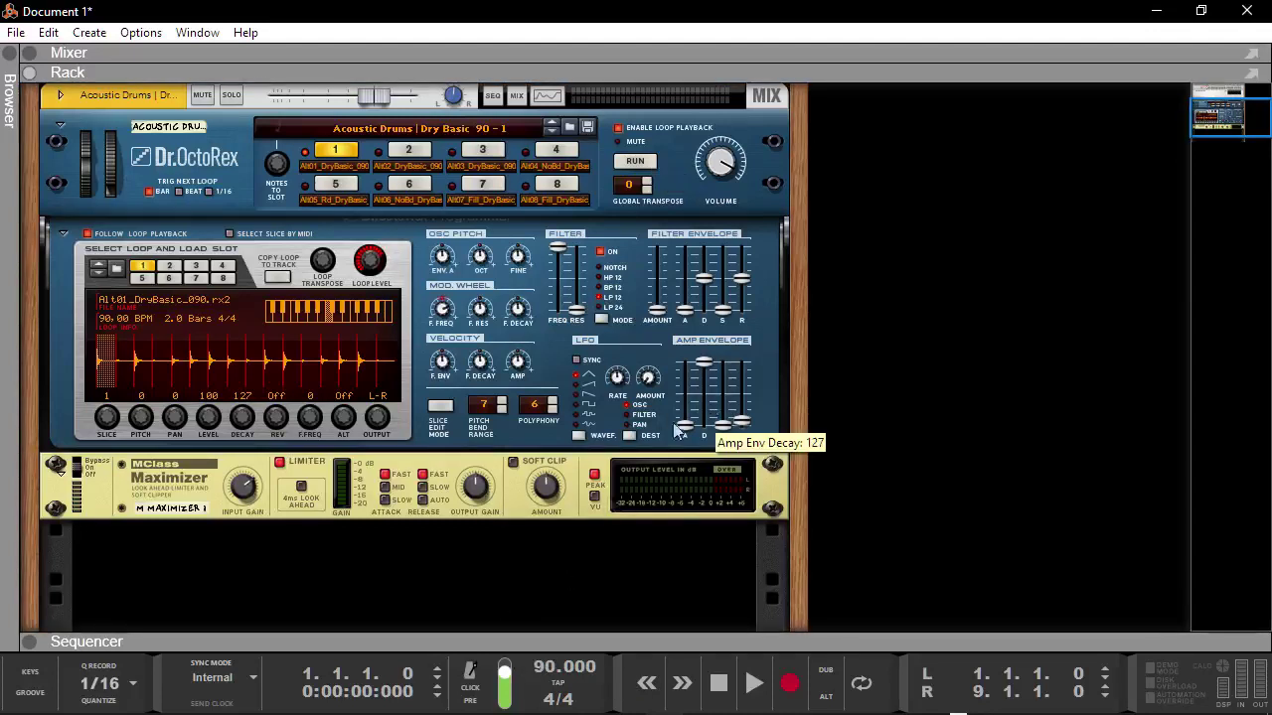
Briefly run the Dr.OctoRex loop, stop it, and select the Maximizer
click(635, 161)
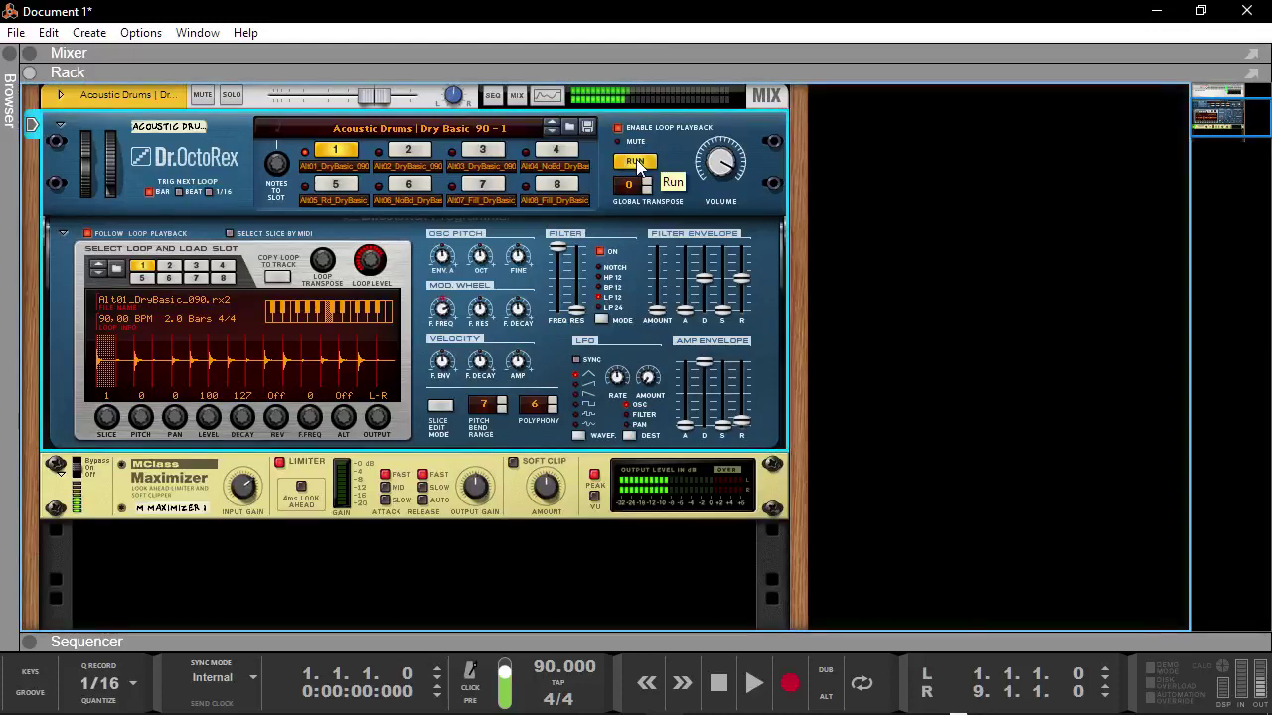
click(636, 162)
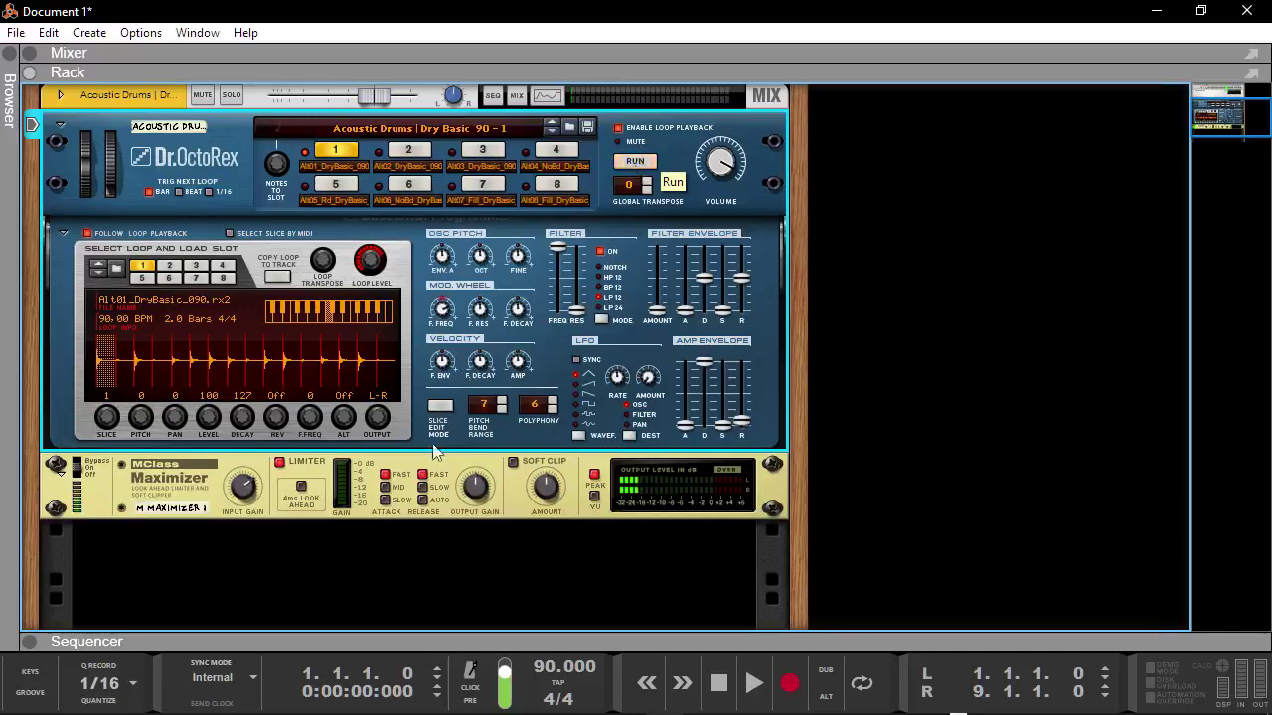
scroll(434, 452, down, 2)
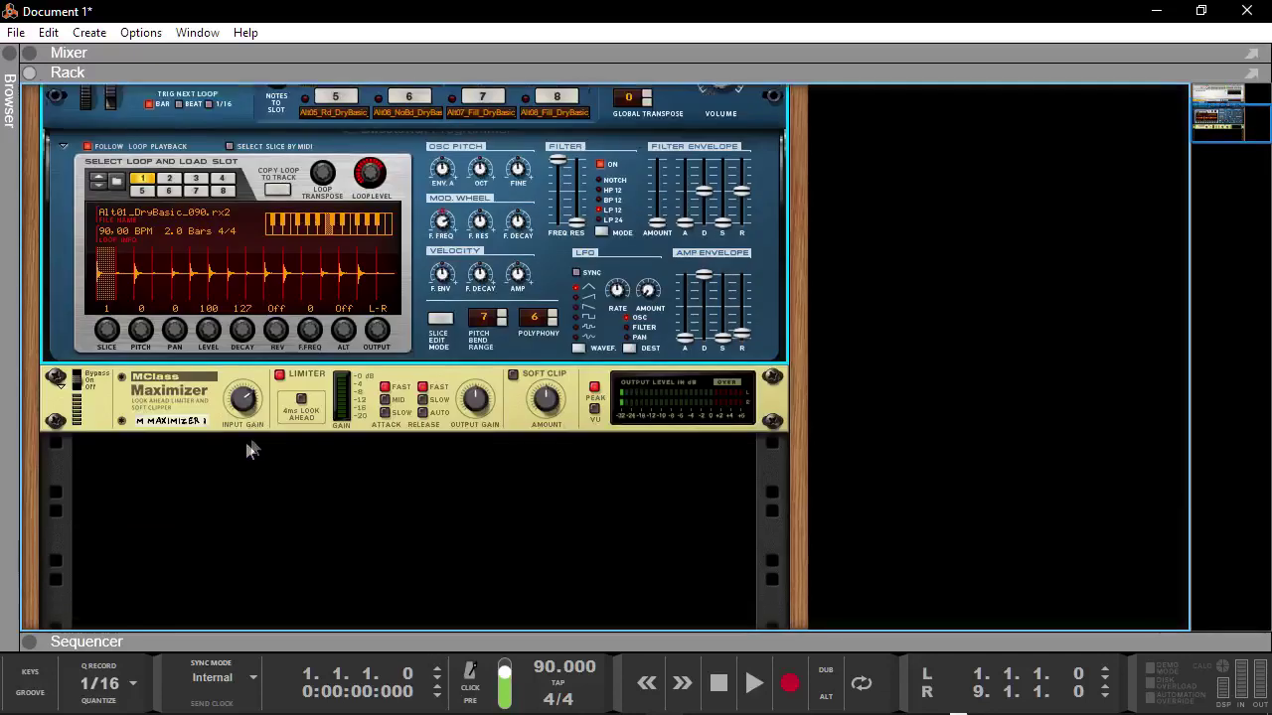
click(191, 391)
Insert an RV7000 MkII Reverb after the Maximizer and set its dry/wet to 10
right_click(181, 392)
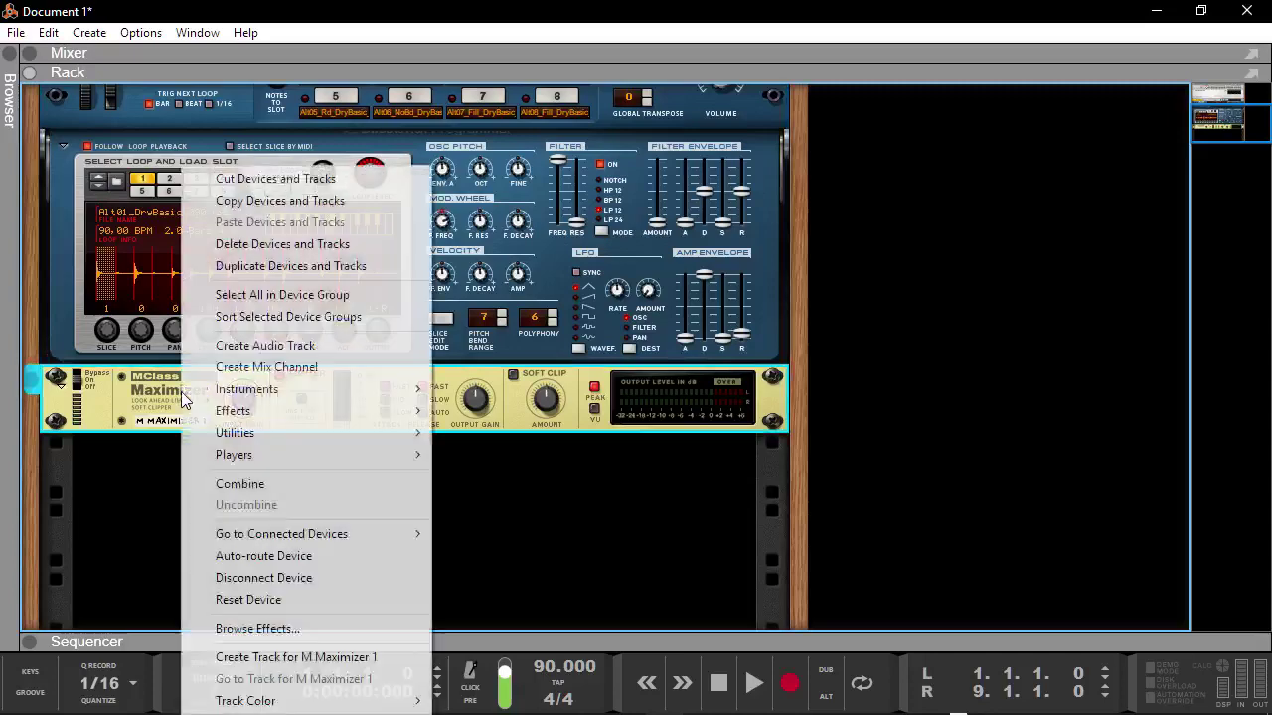
mouse_move(318, 413)
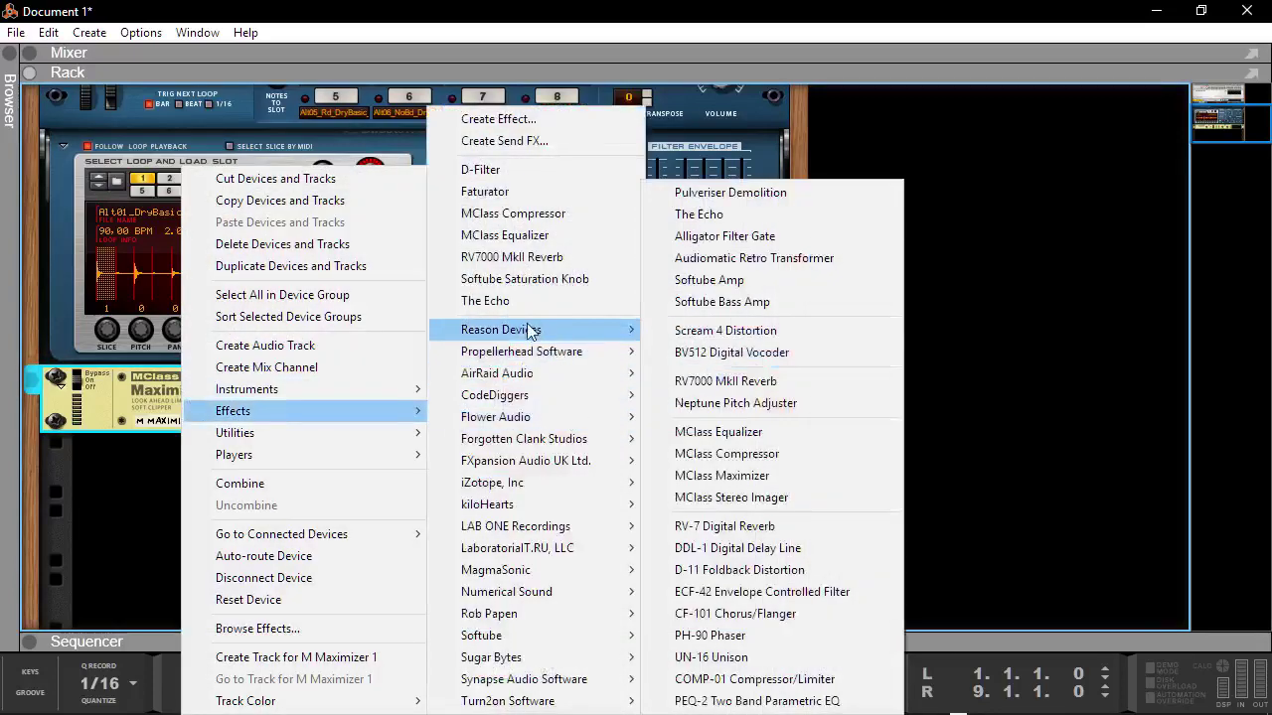
click(531, 256)
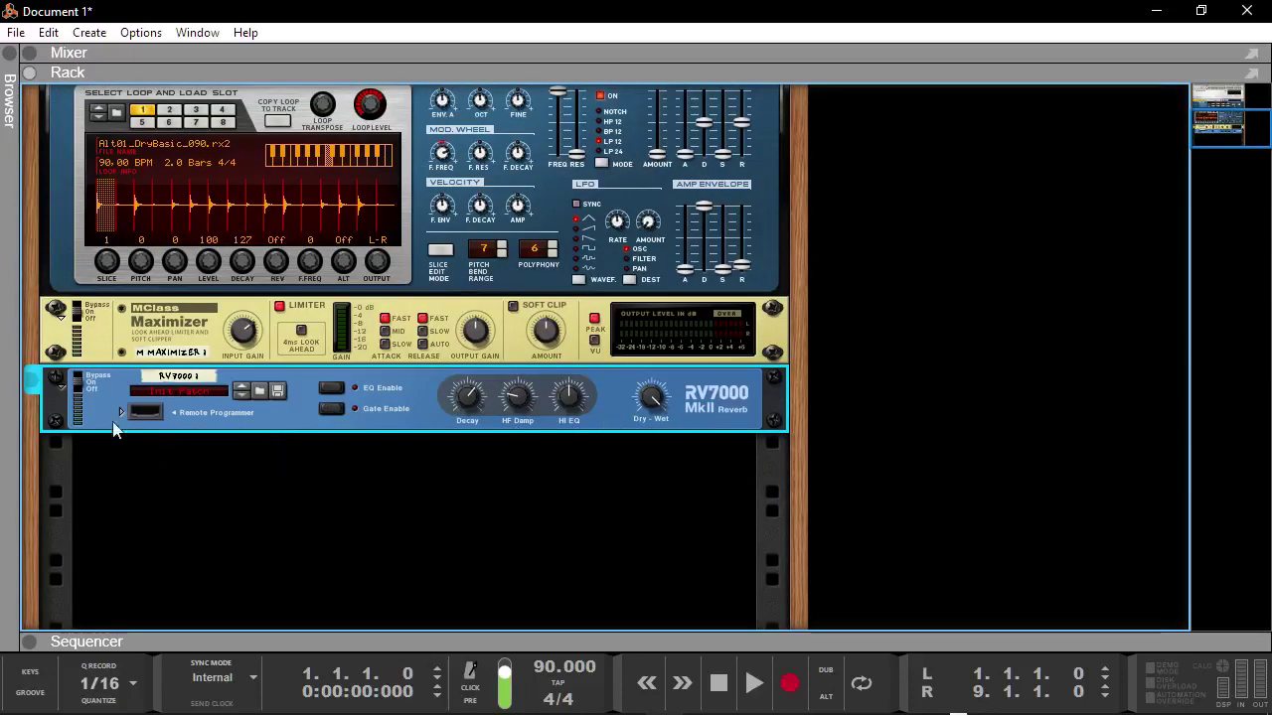
click(120, 411)
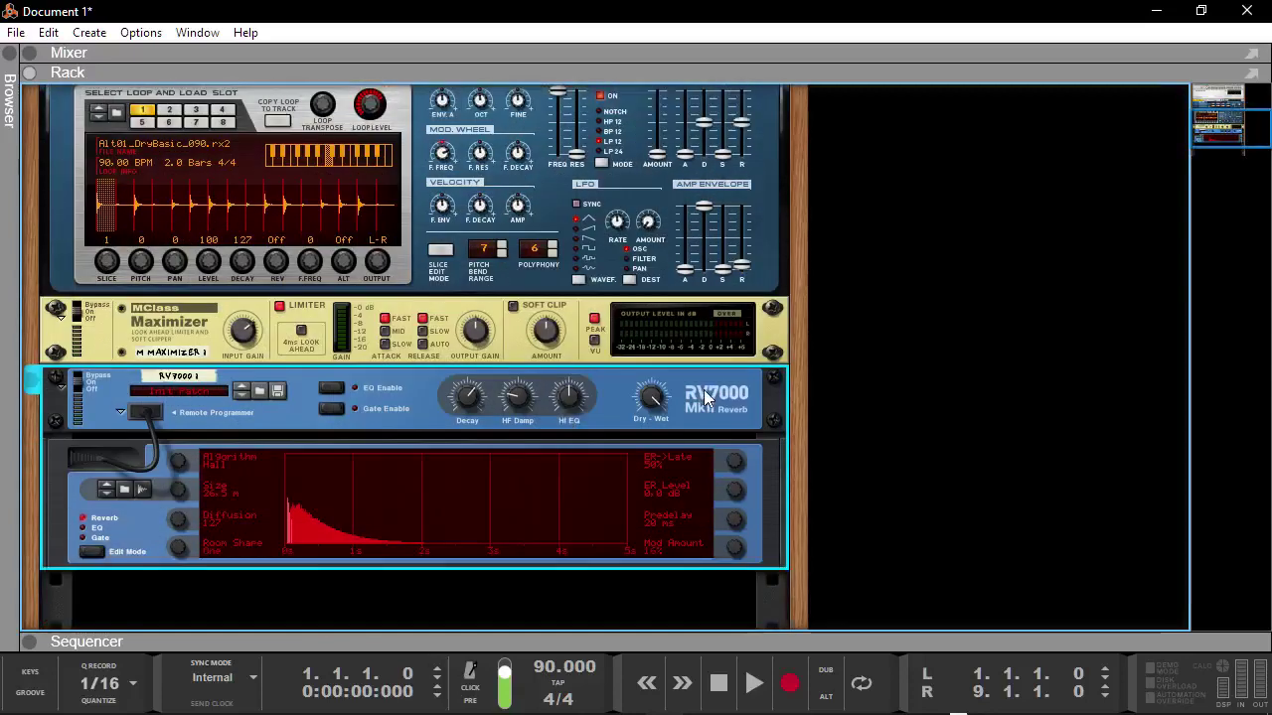
mouse_move(673, 604)
mouse_down()
mouse_move(667, 633)
mouse_move(665, 608)
mouse_move(663, 618)
mouse_up()
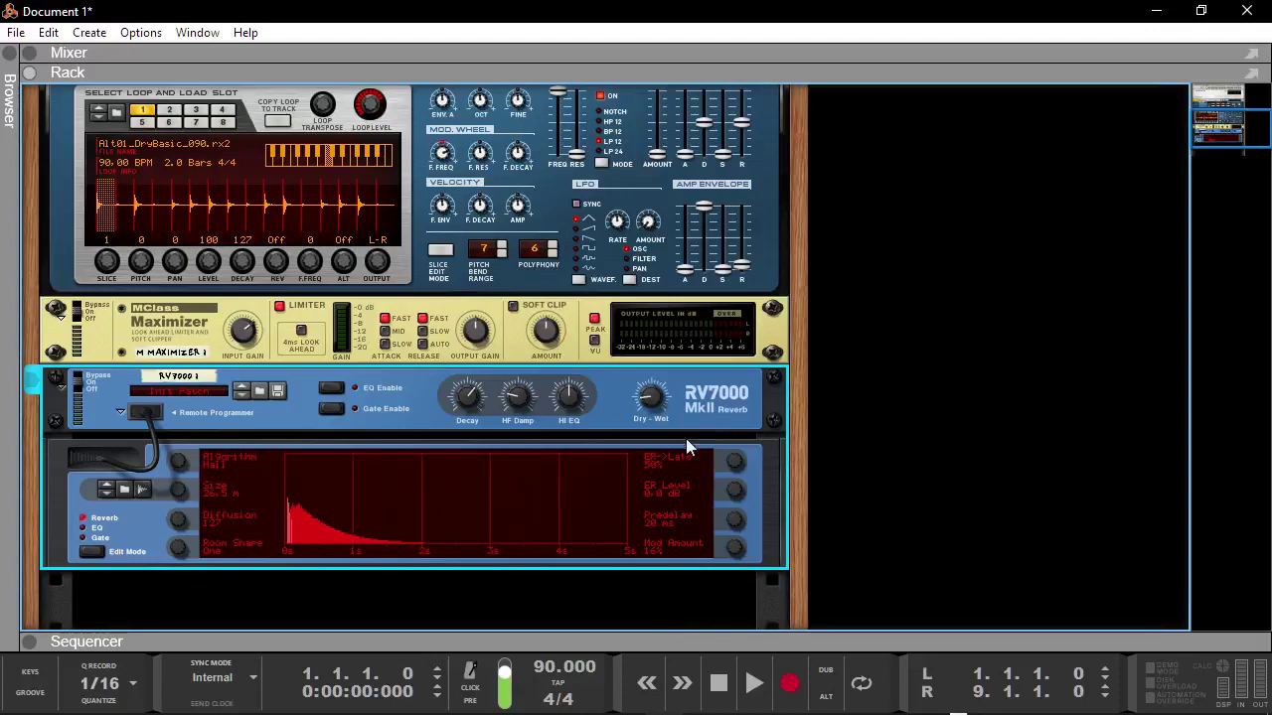
Start song playback and open the mixer above the rack
key(space)
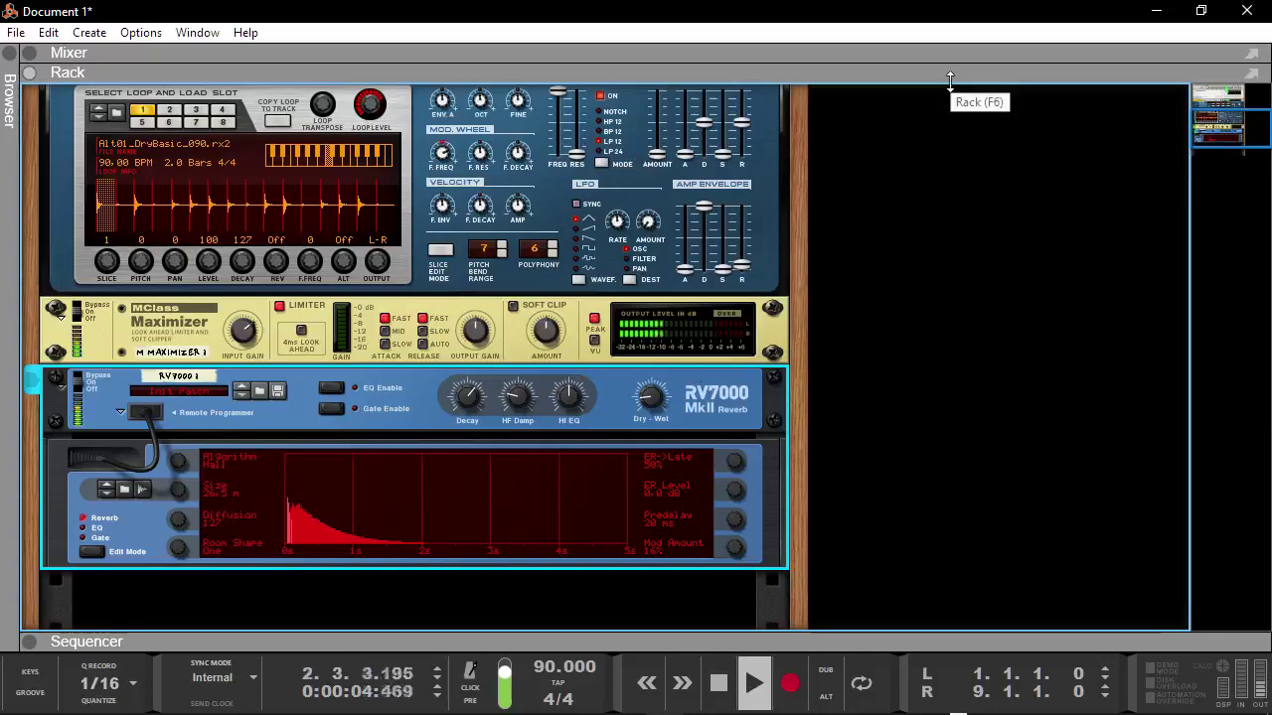
drag(950, 84, 874, 393)
scroll(744, 269, up, 10)
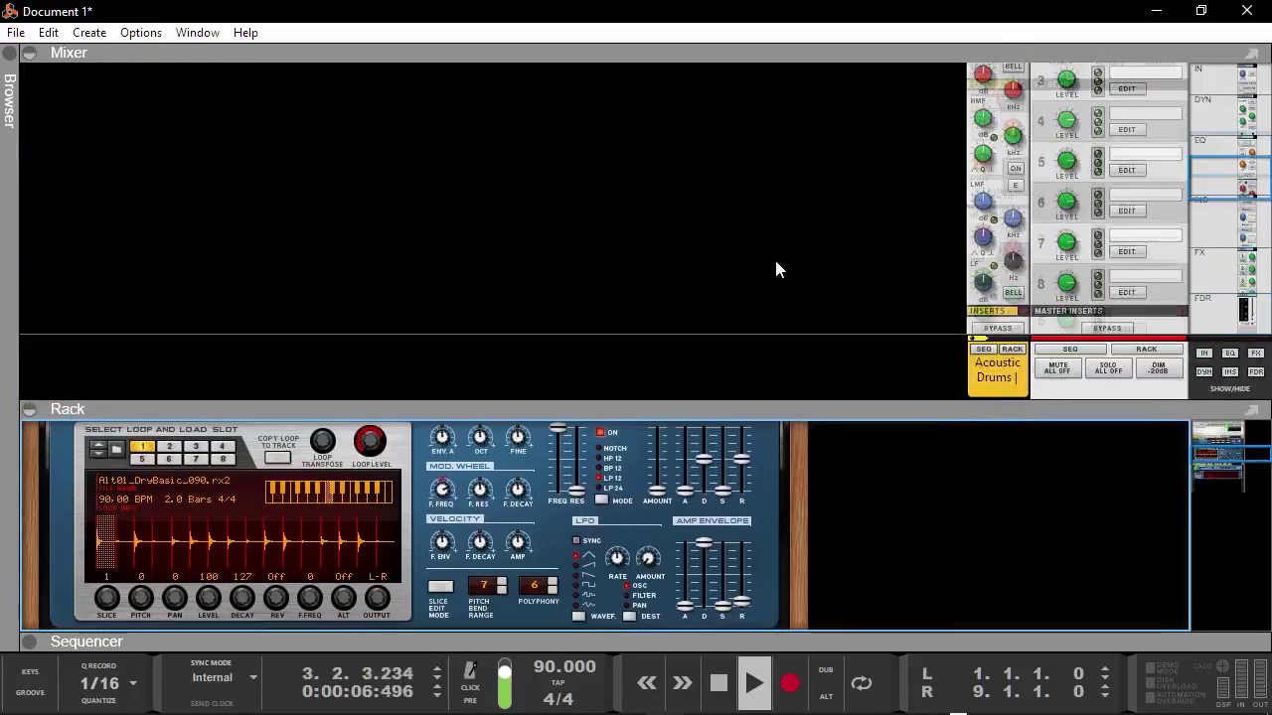
View the drum channel's Spectrum EQ, close it, and shrink the mixer back down
click(998, 265)
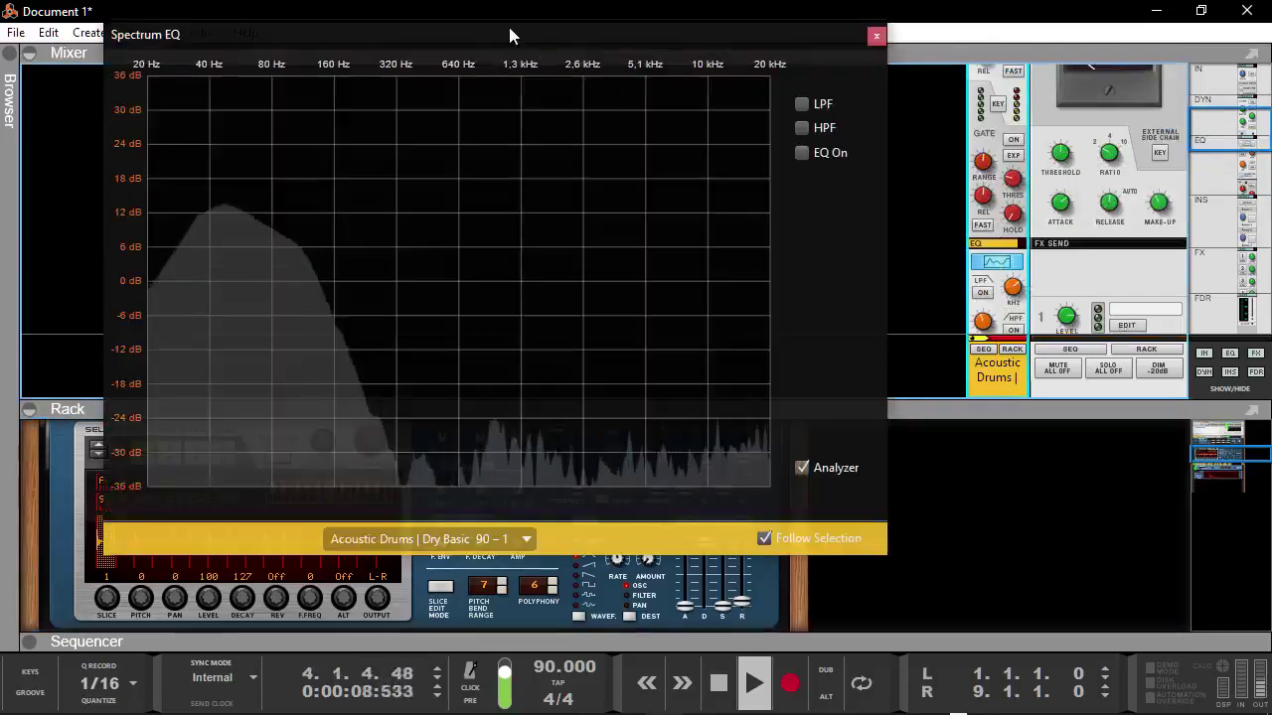
drag(510, 34, 678, 114)
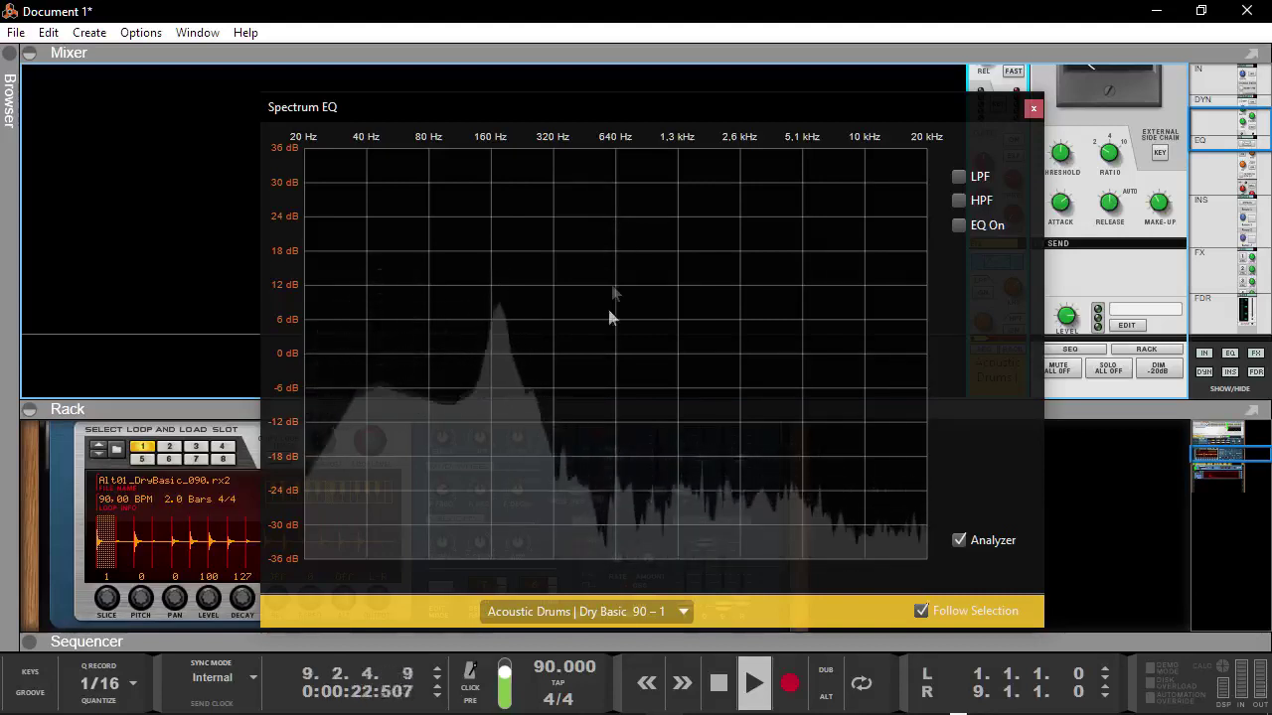
click(1033, 108)
drag(546, 410, 546, 139)
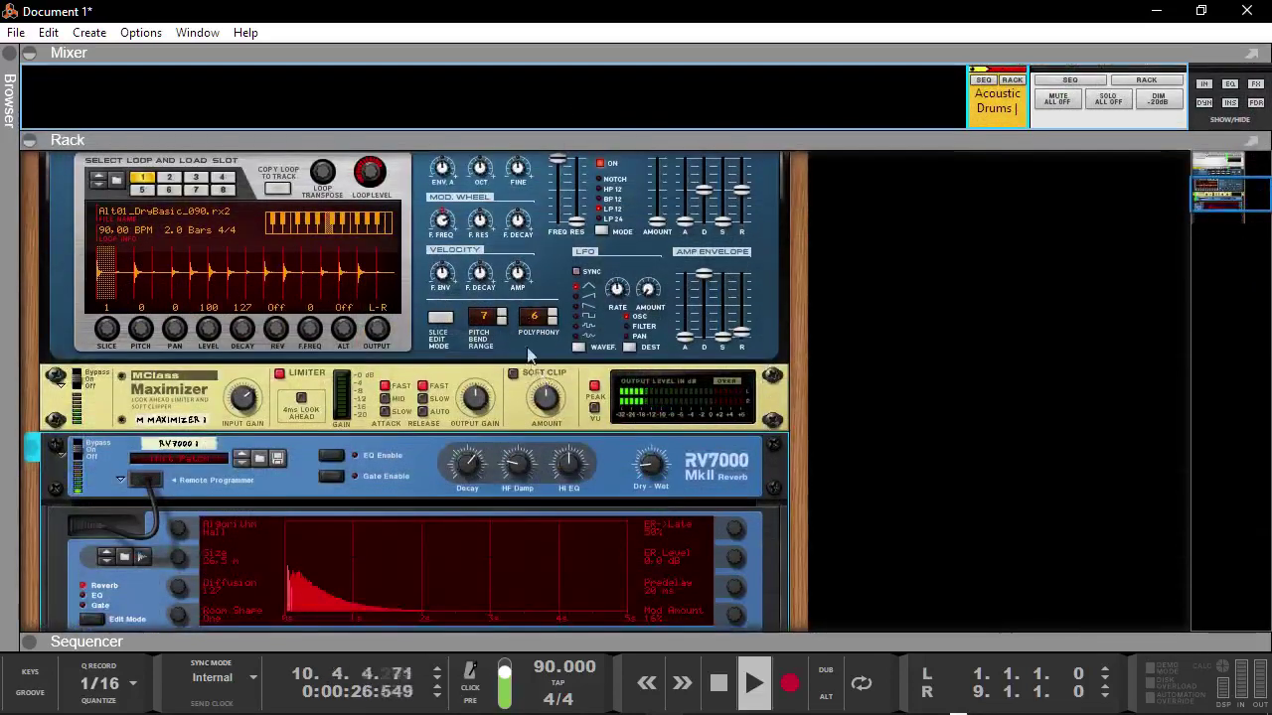
Nudge the RV7000's dry/wet up slightly and increase its high-frequency damping
scroll(544, 373, down, 2)
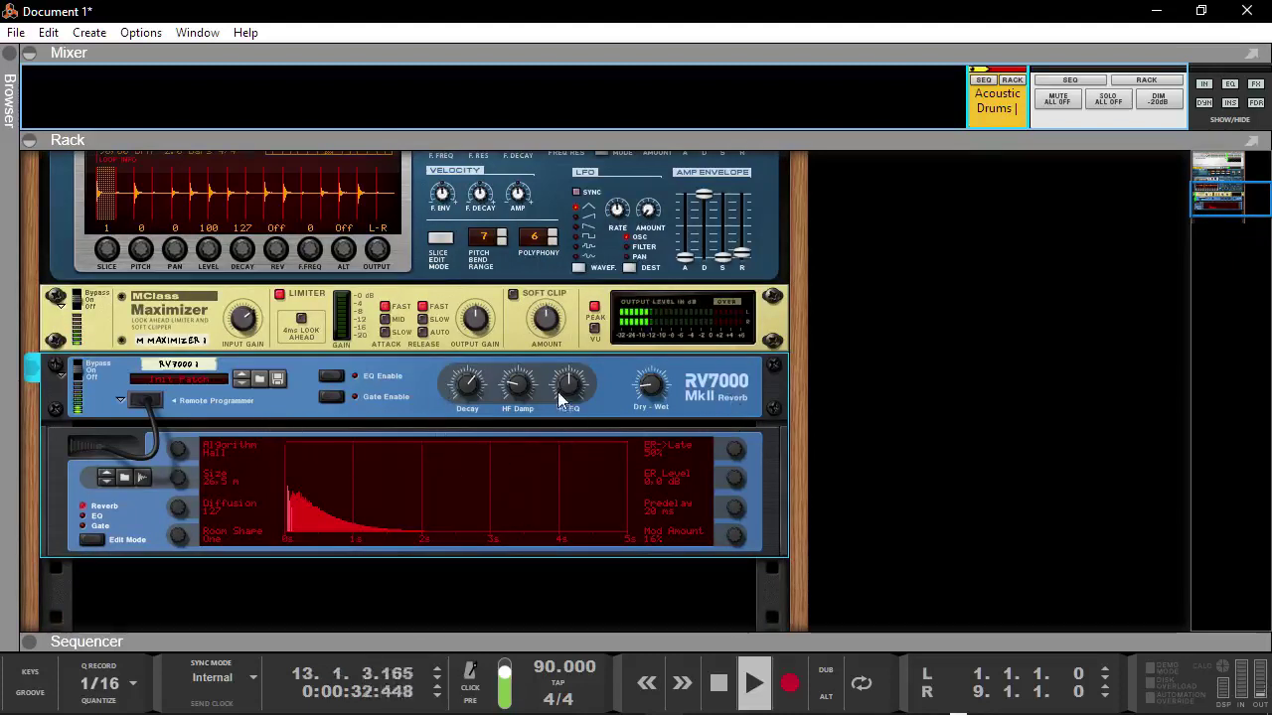
mouse_move(524, 394)
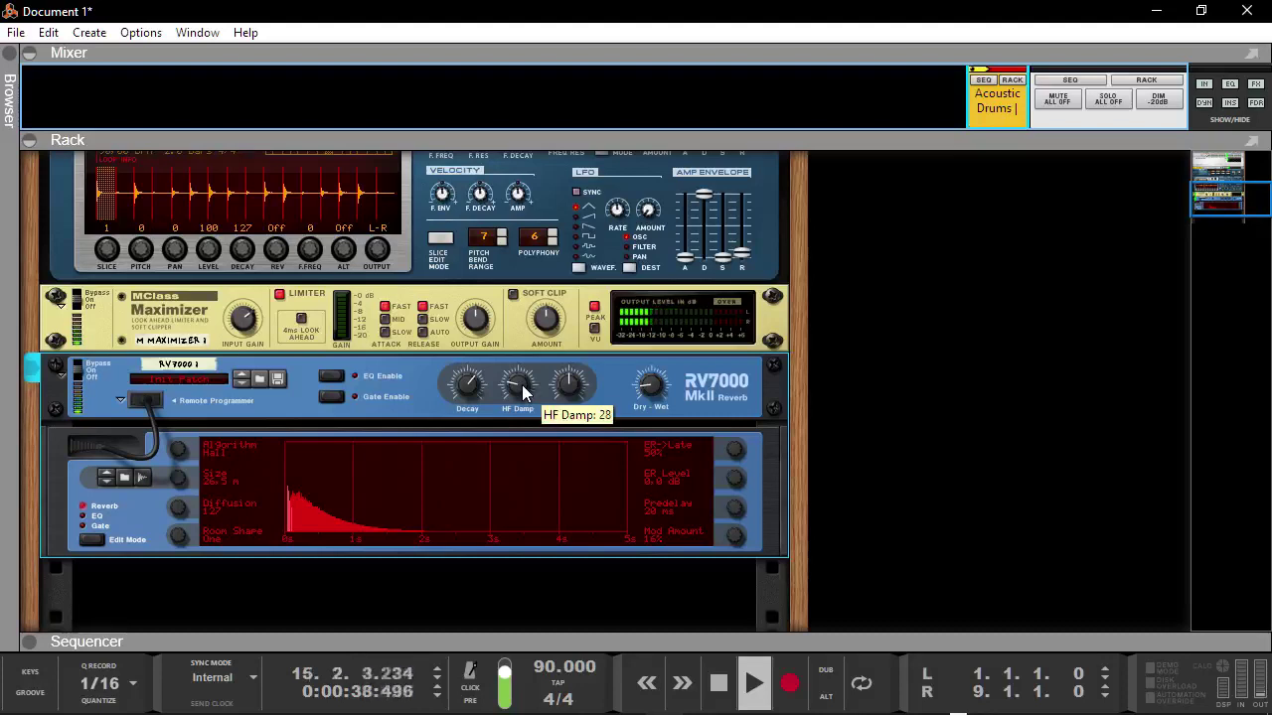
click(524, 393)
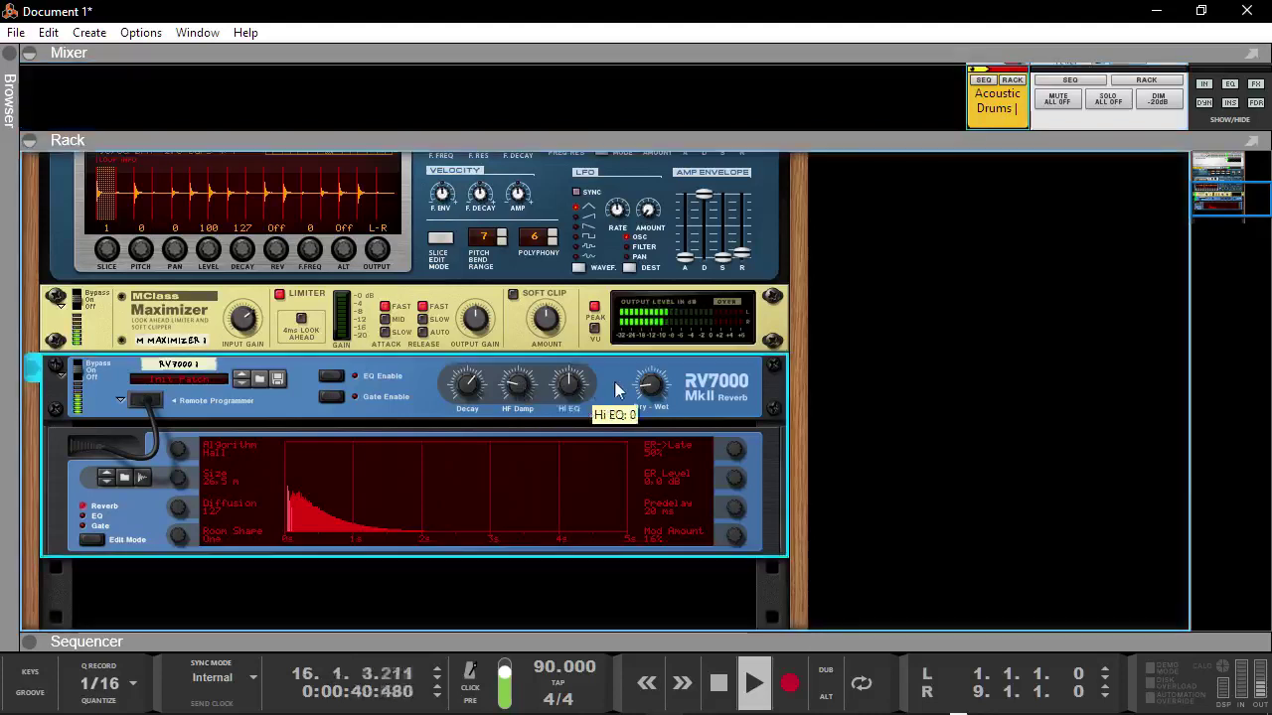
drag(662, 388, 660, 342)
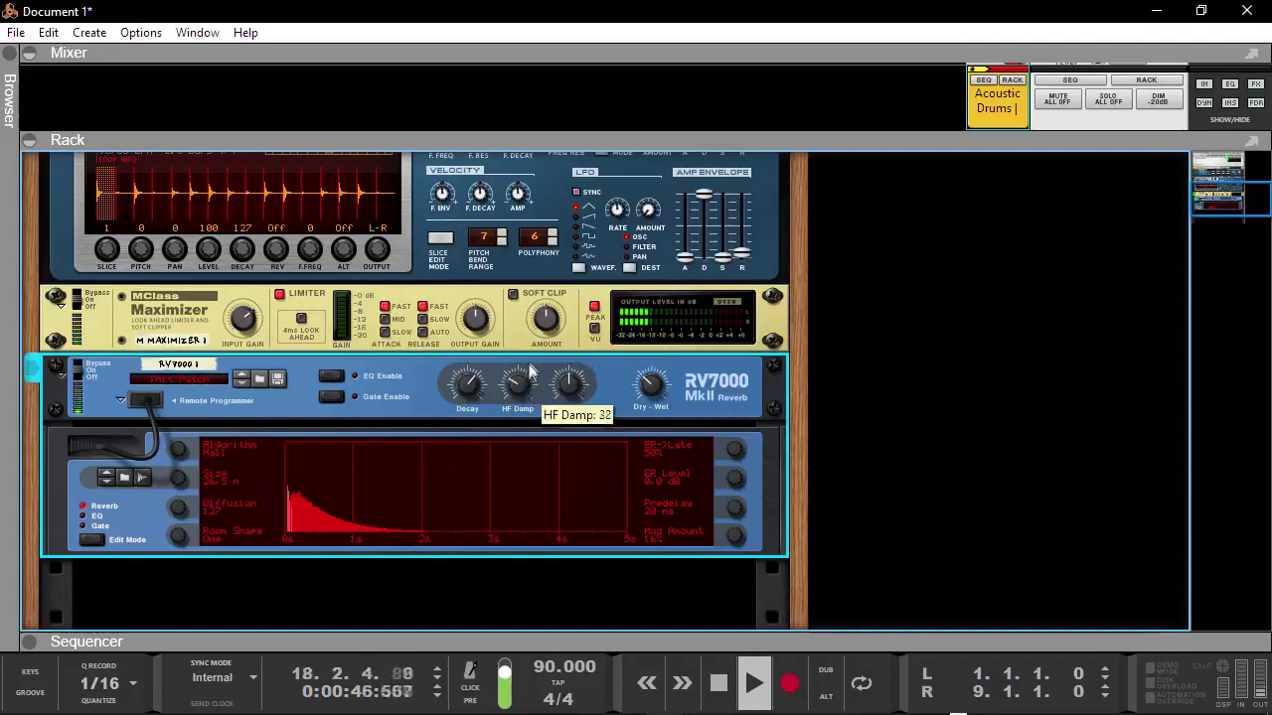
drag(555, 303, 582, 255)
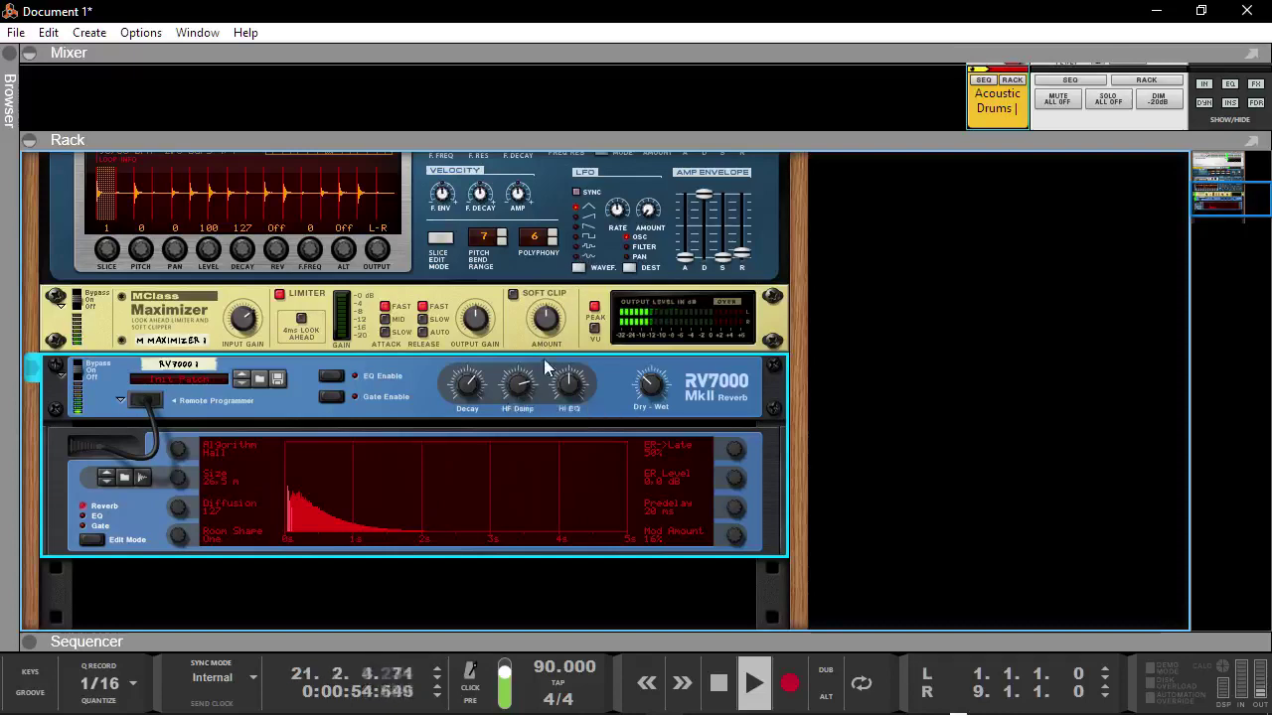
Reselect the RV7000 and show its EQ page in the Remote Programmer
scroll(543, 358, up, 2)
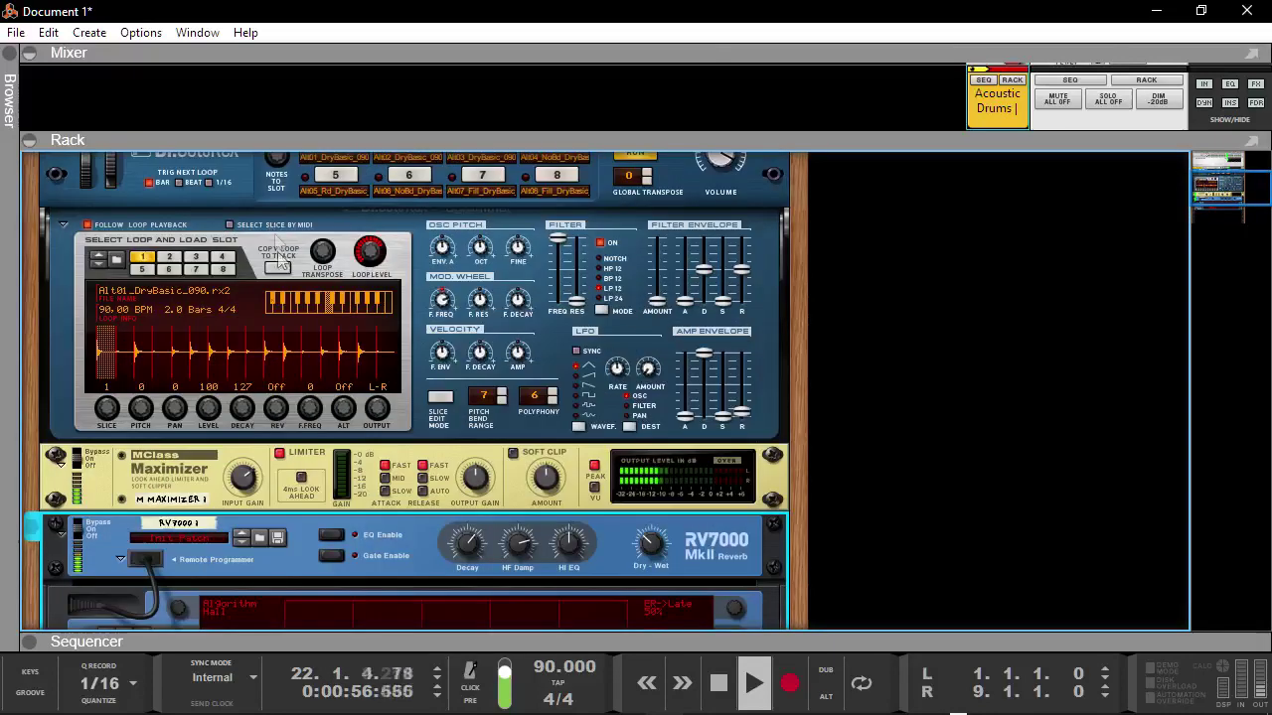
click(238, 231)
scroll(628, 340, down, 4)
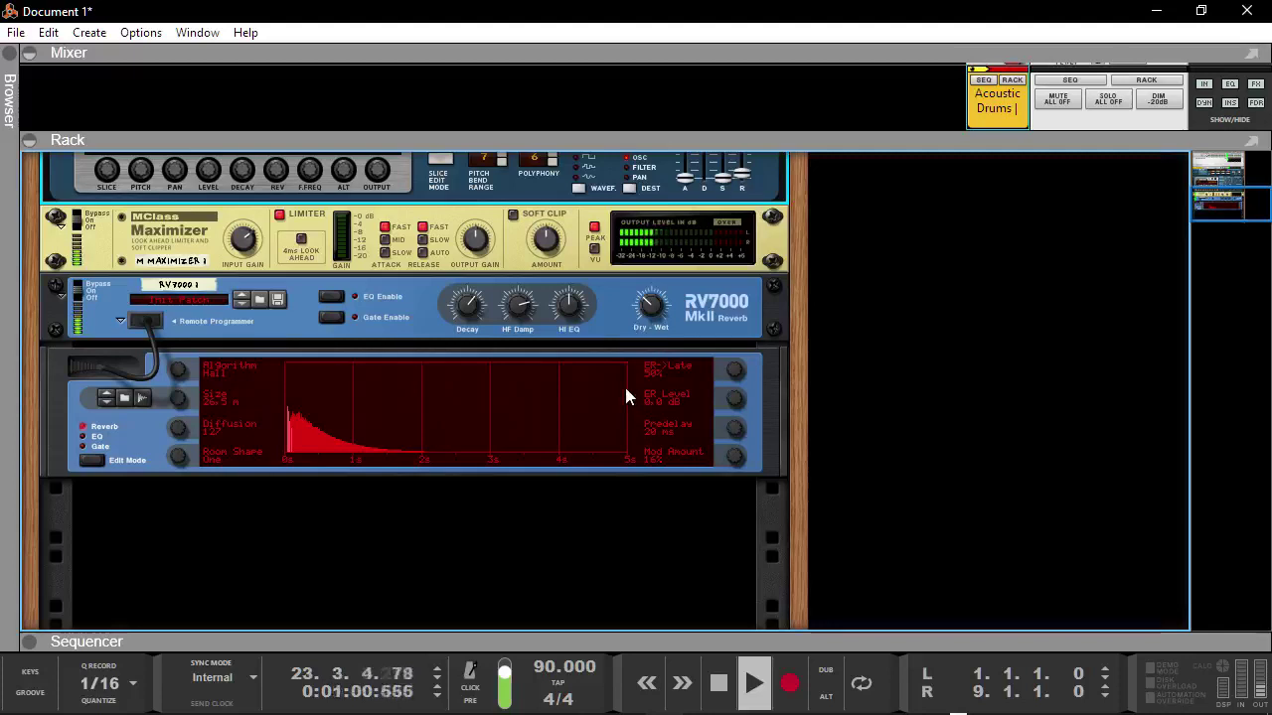
click(654, 315)
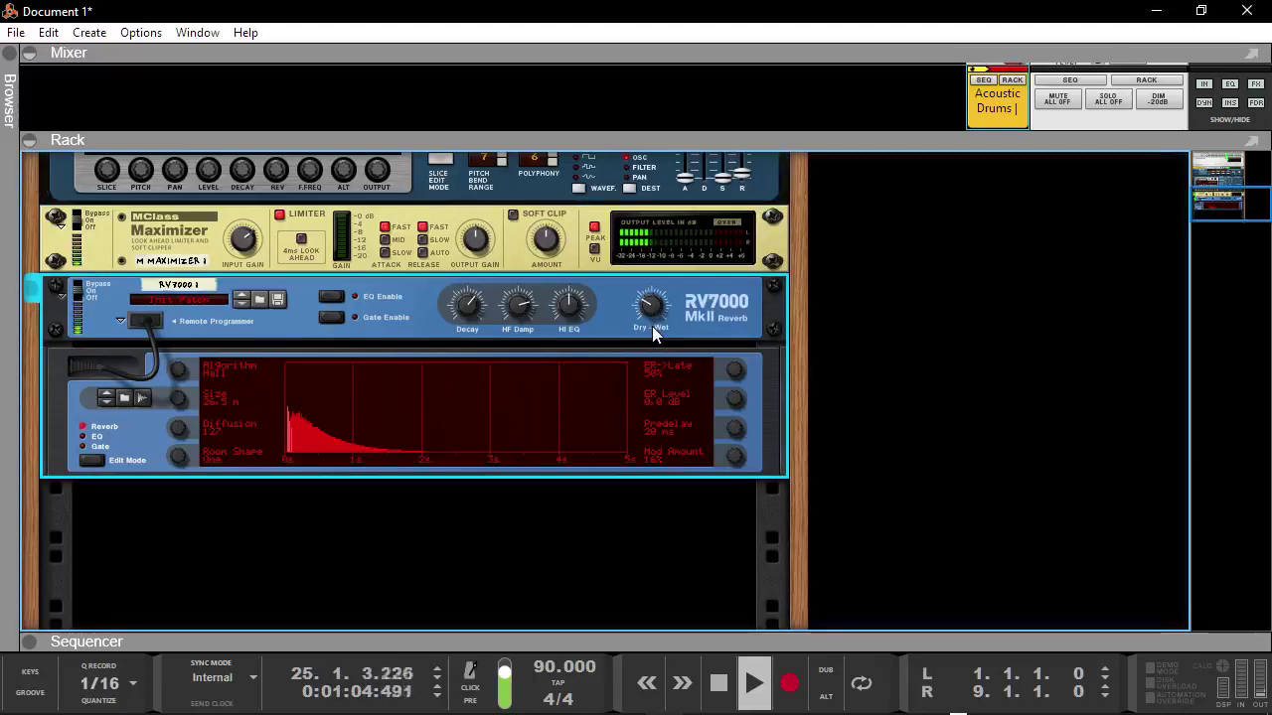
scroll(601, 350, up, 2)
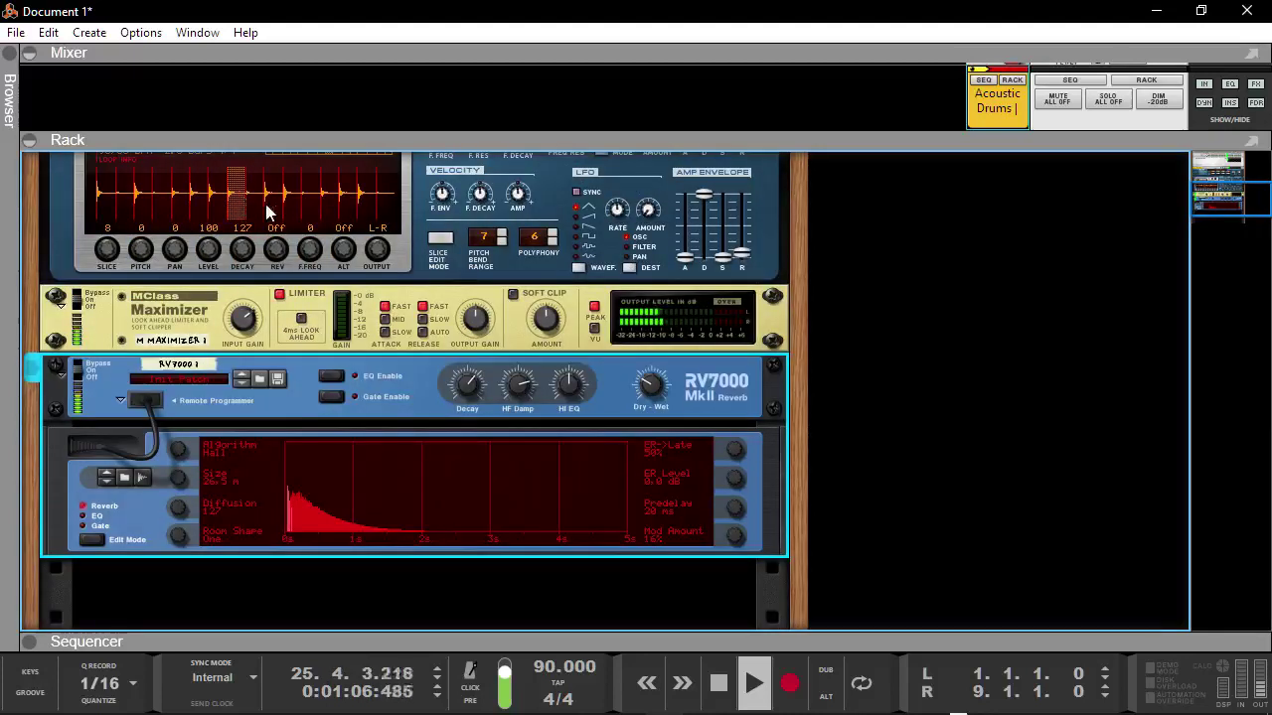
click(94, 543)
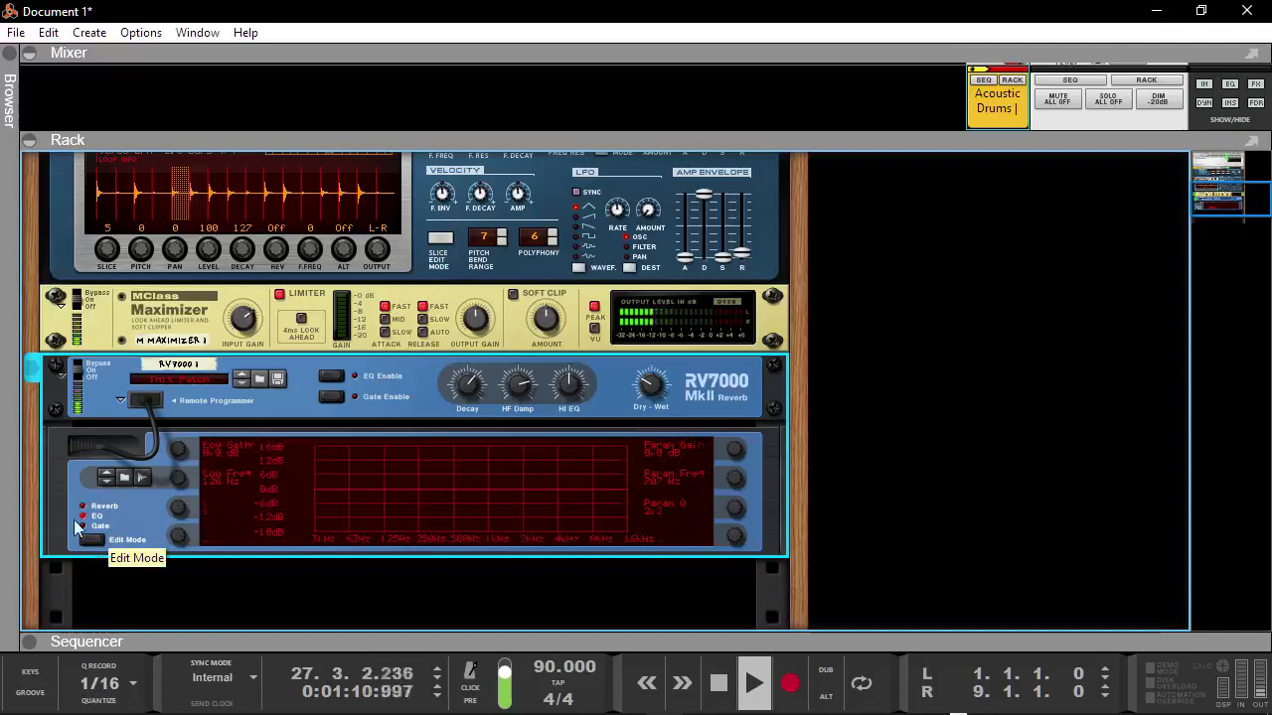
Enable the RV7000 EQ, cutting lows 14.6 dB with the low-shelf raised to 286 Hz
click(331, 375)
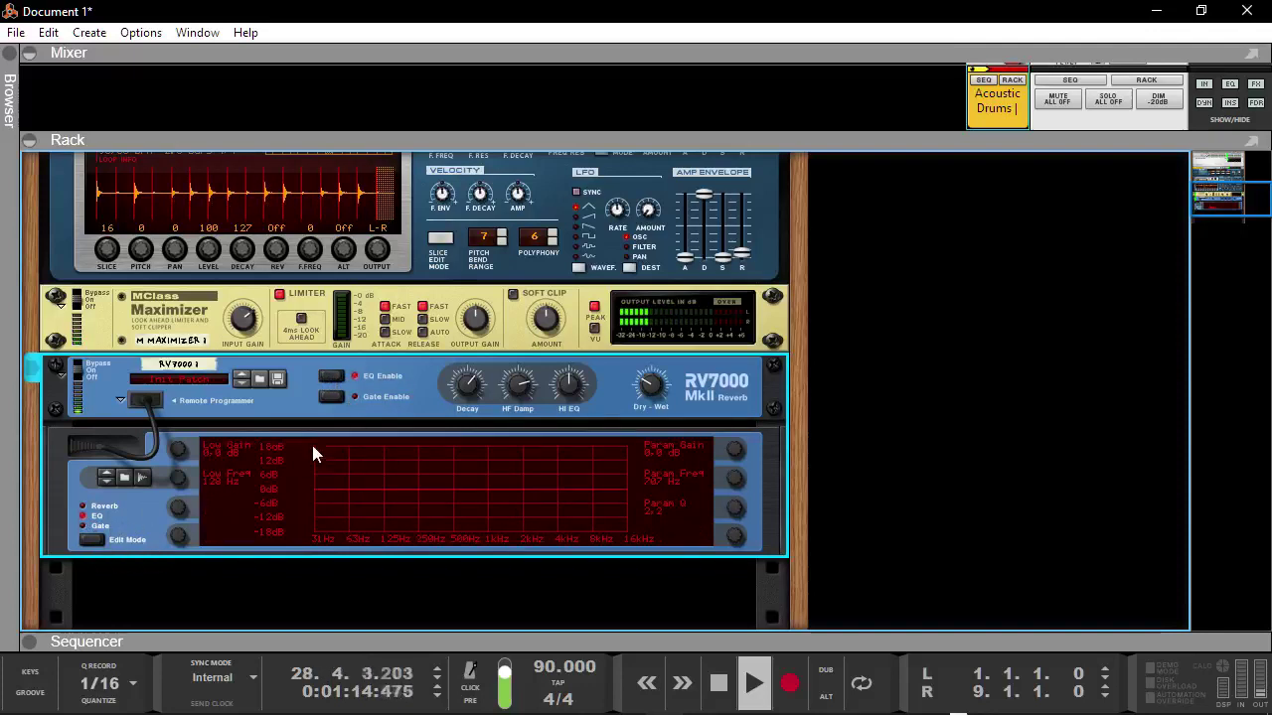
drag(177, 448, 173, 562)
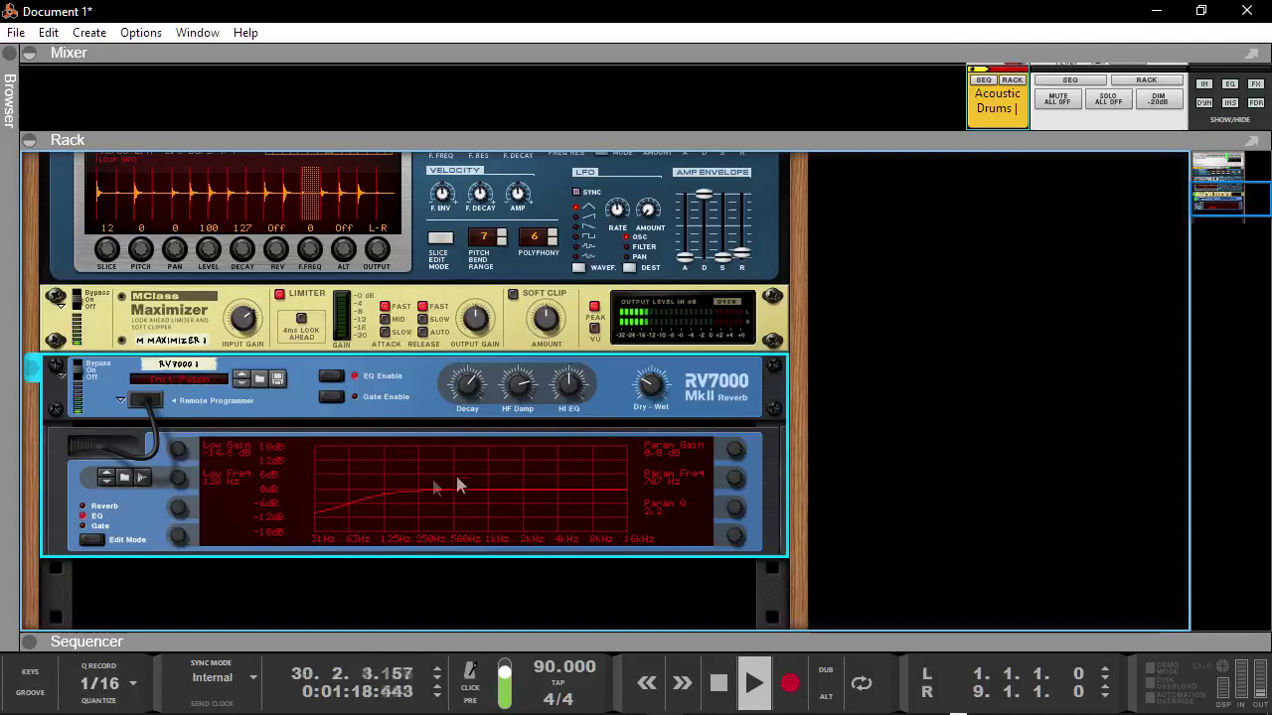
drag(179, 478, 177, 411)
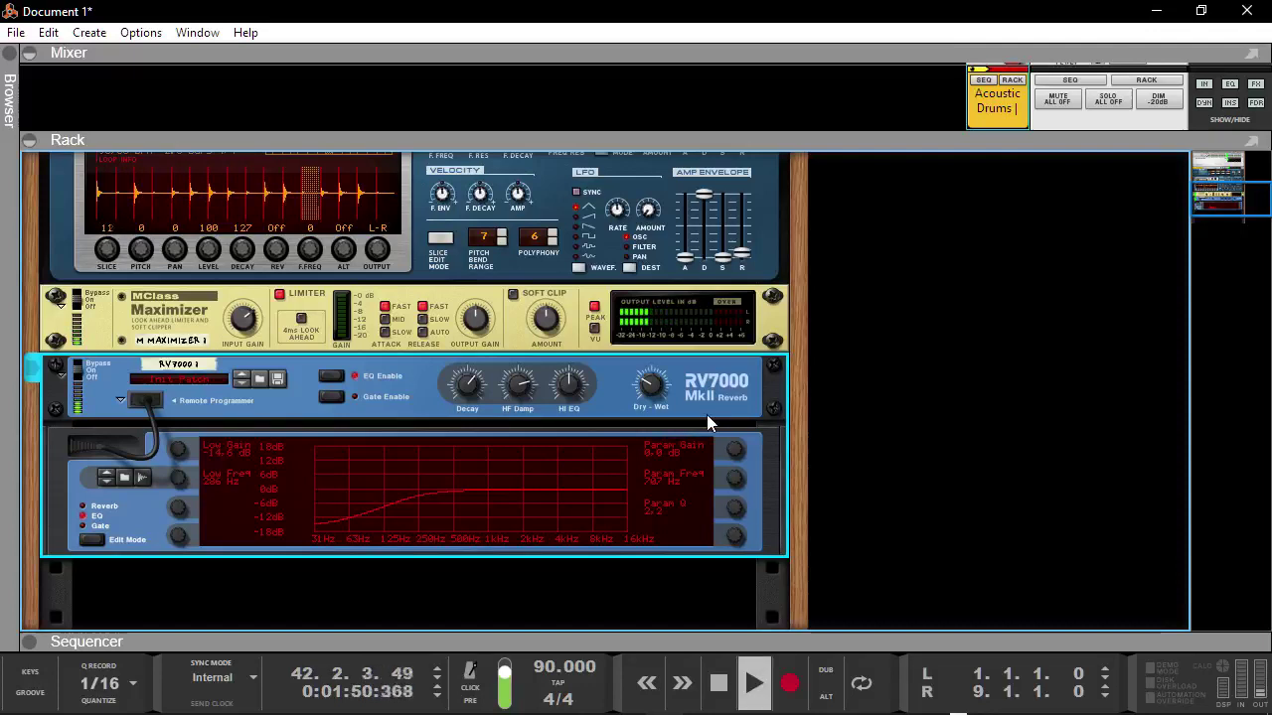
Stop playback and set the RV7000 dry/wet mix to 29
key(space)
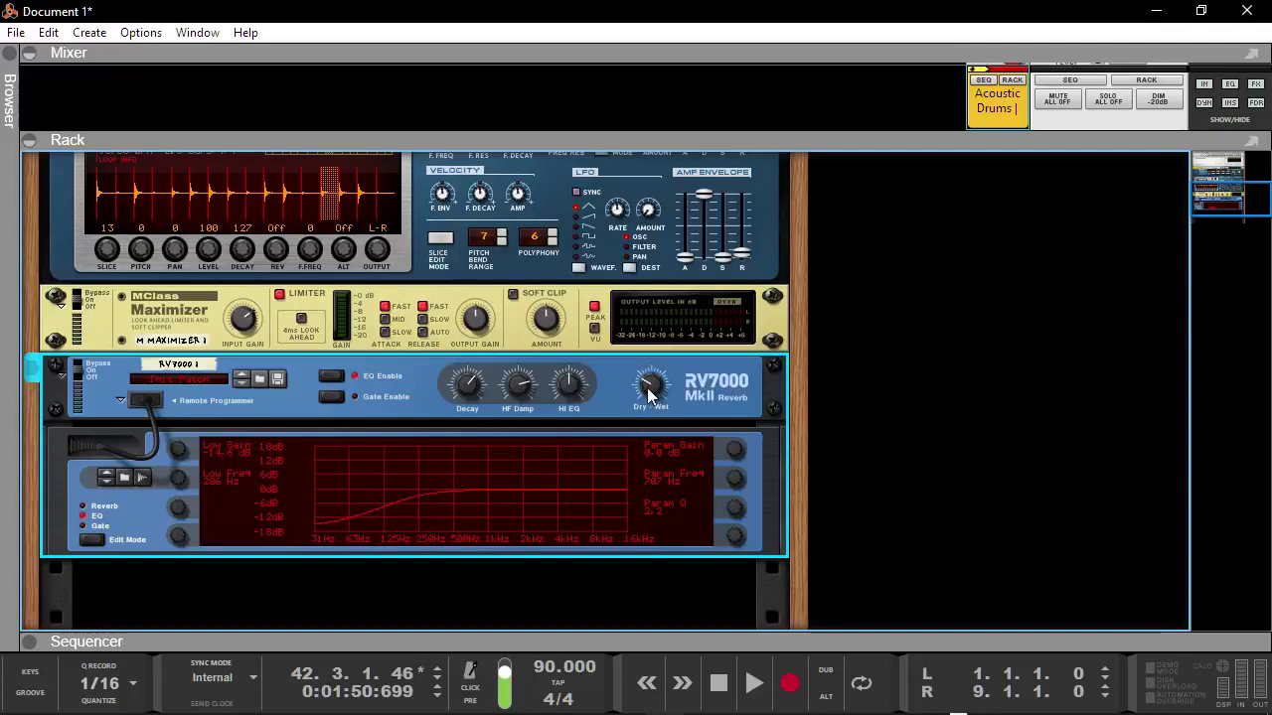
mouse_move(657, 427)
mouse_down()
mouse_move(724, 268)
mouse_move(656, 417)
mouse_up()
scroll(655, 417, down, 2)
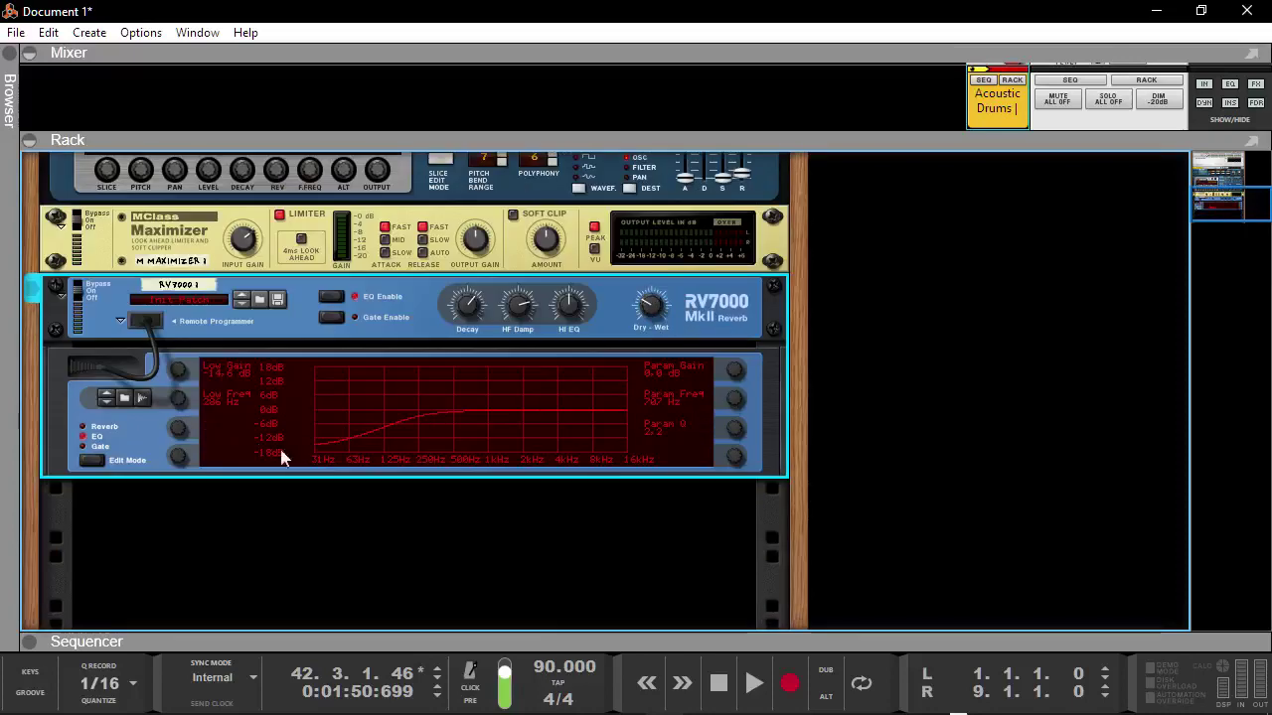
right_click(308, 454)
Add a Softube Saturation Knob below the RV7000 and shrink the mixer
mouse_move(383, 295)
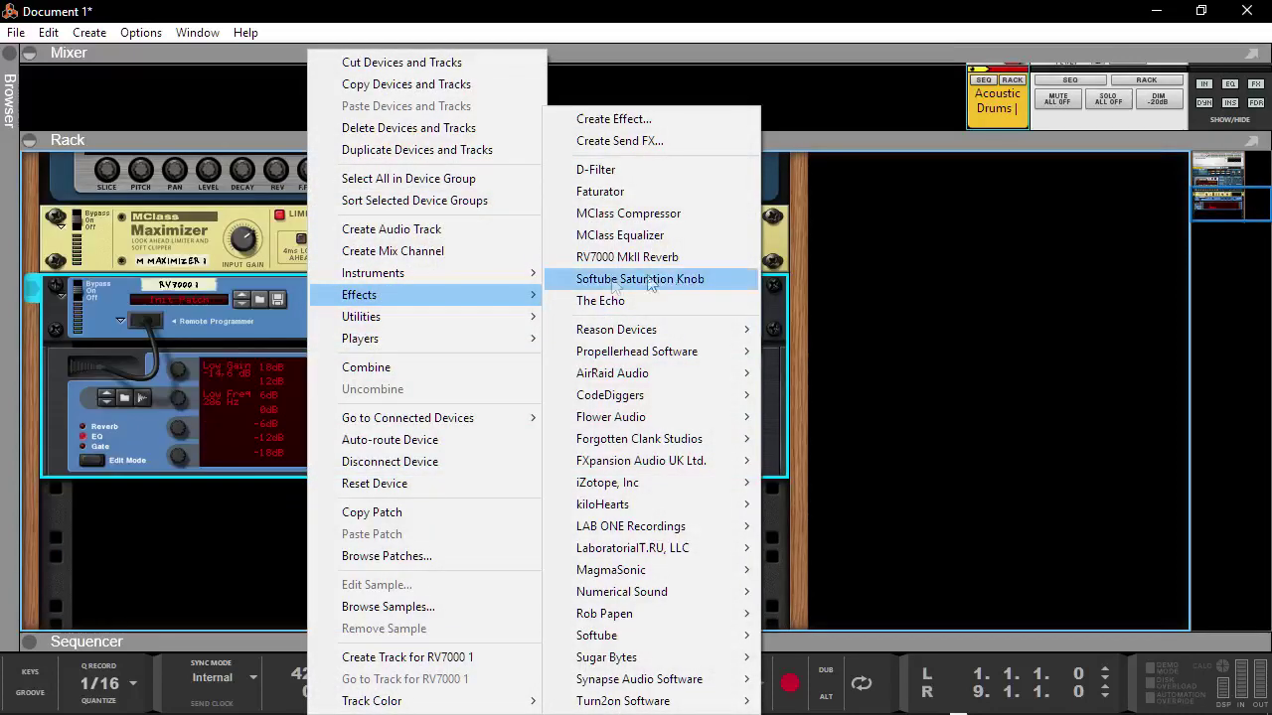
click(660, 280)
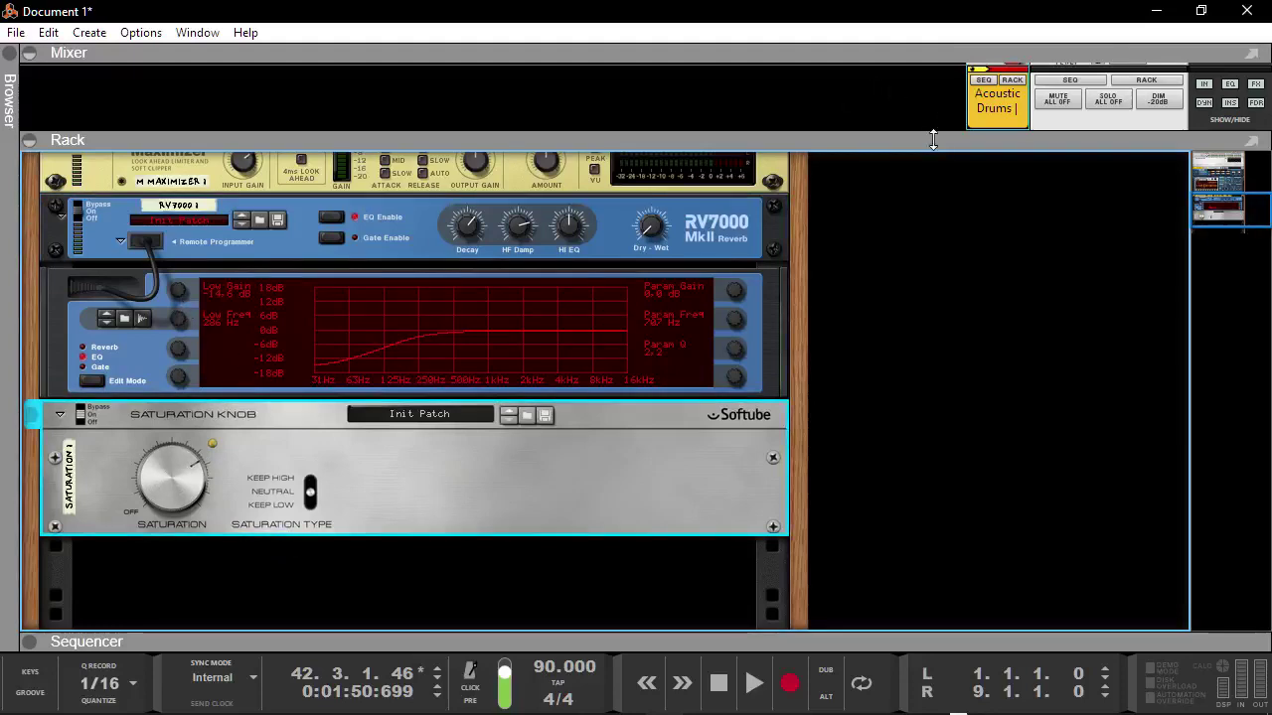
drag(934, 133, 934, 310)
scroll(998, 134, down, 5)
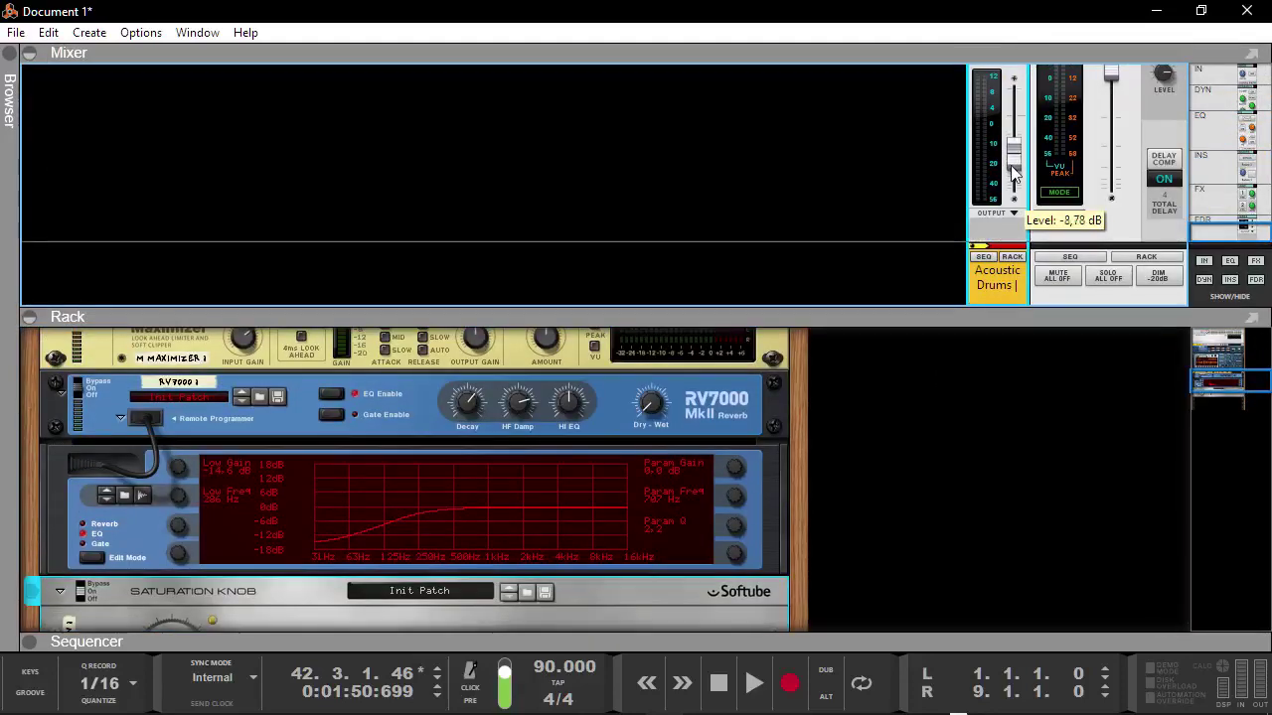
drag(858, 310, 858, 134)
Play from bar 1 and turn the saturation amount down to 6.3
click(238, 429)
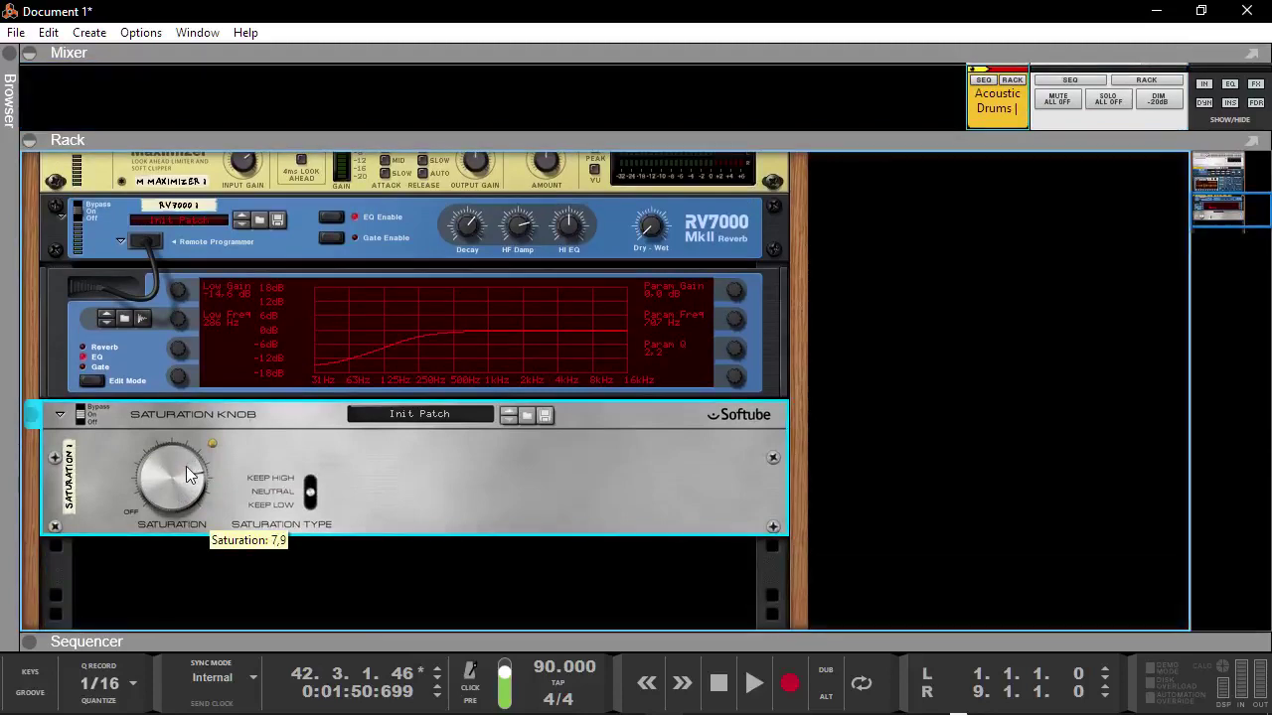
key(KP_0)
key(space)
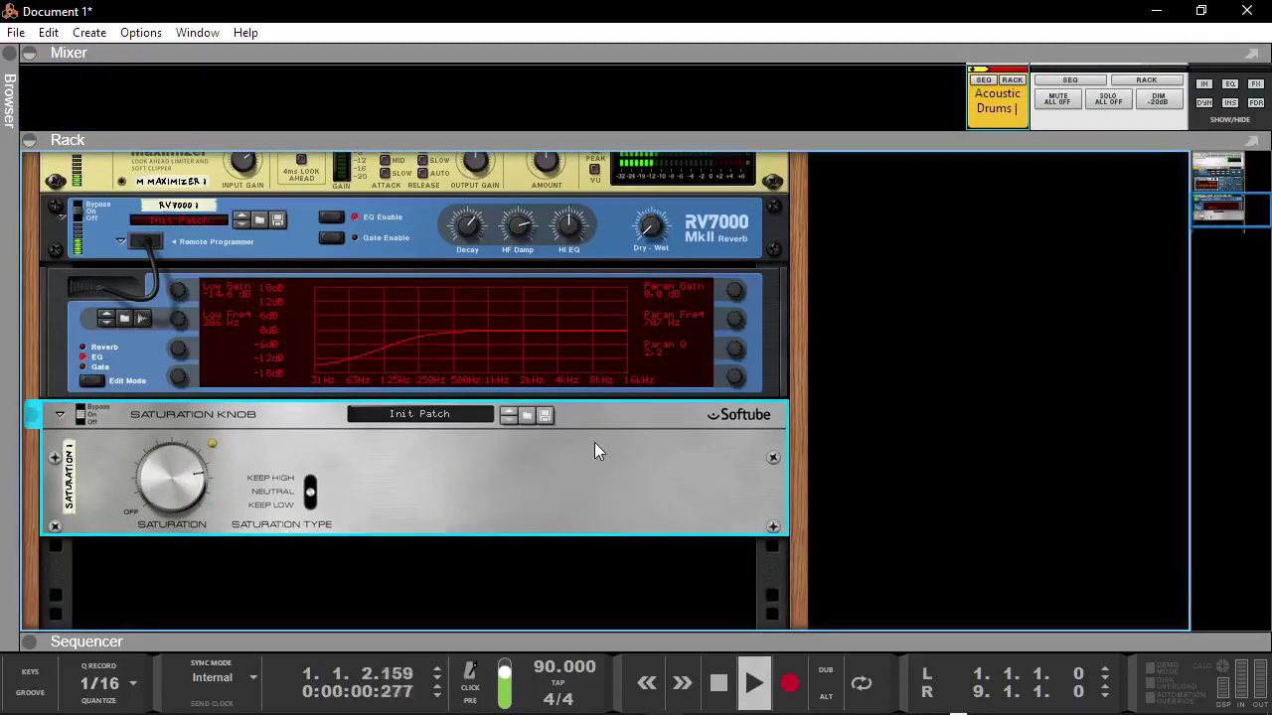
drag(172, 479, 170, 504)
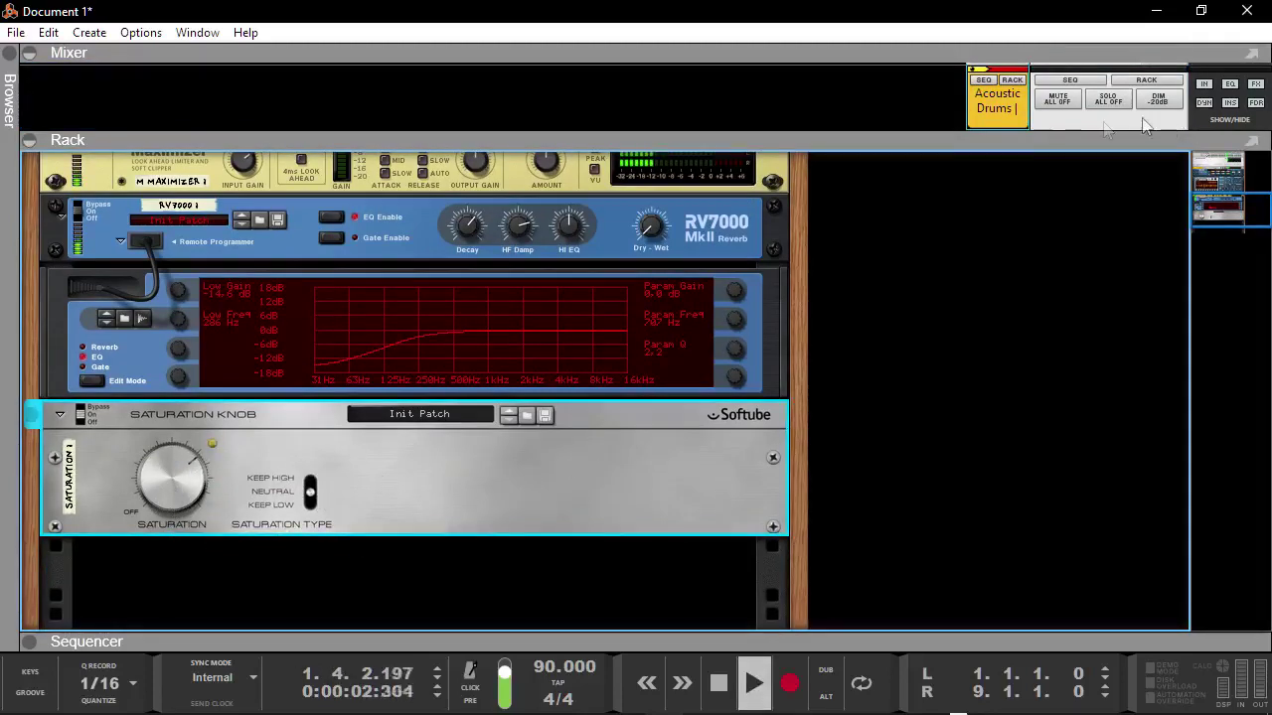
Raise the RV7000 dry/wet to 82, then stop playback
drag(1015, 134, 1015, 292)
drag(1016, 158, 1015, 147)
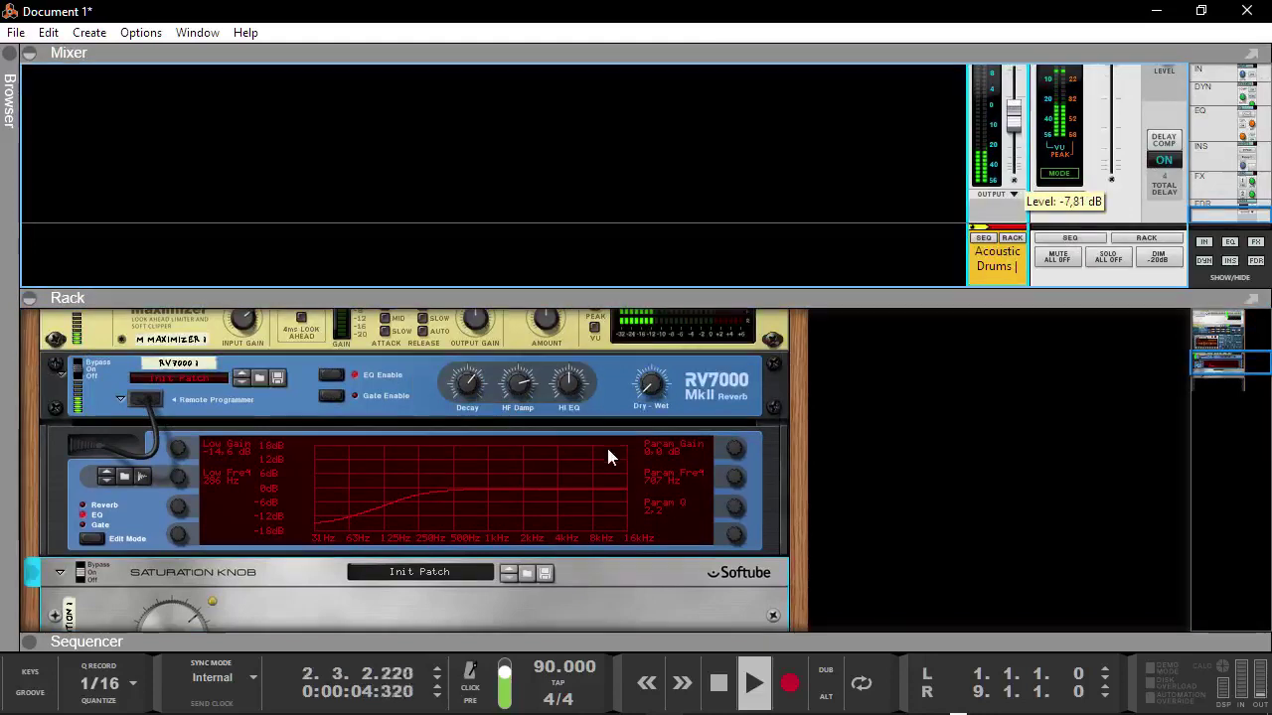
scroll(653, 406, down, 3)
click(646, 383)
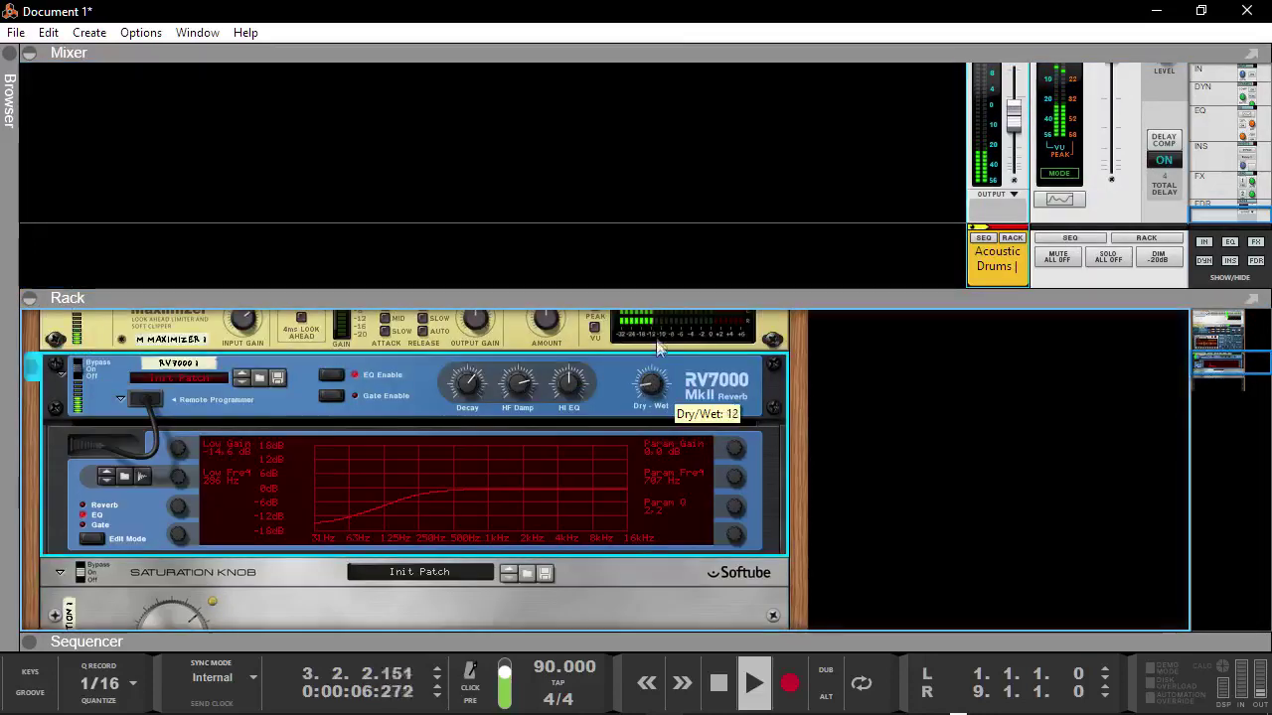
drag(657, 313, 643, 216)
scroll(298, 442, down, 3)
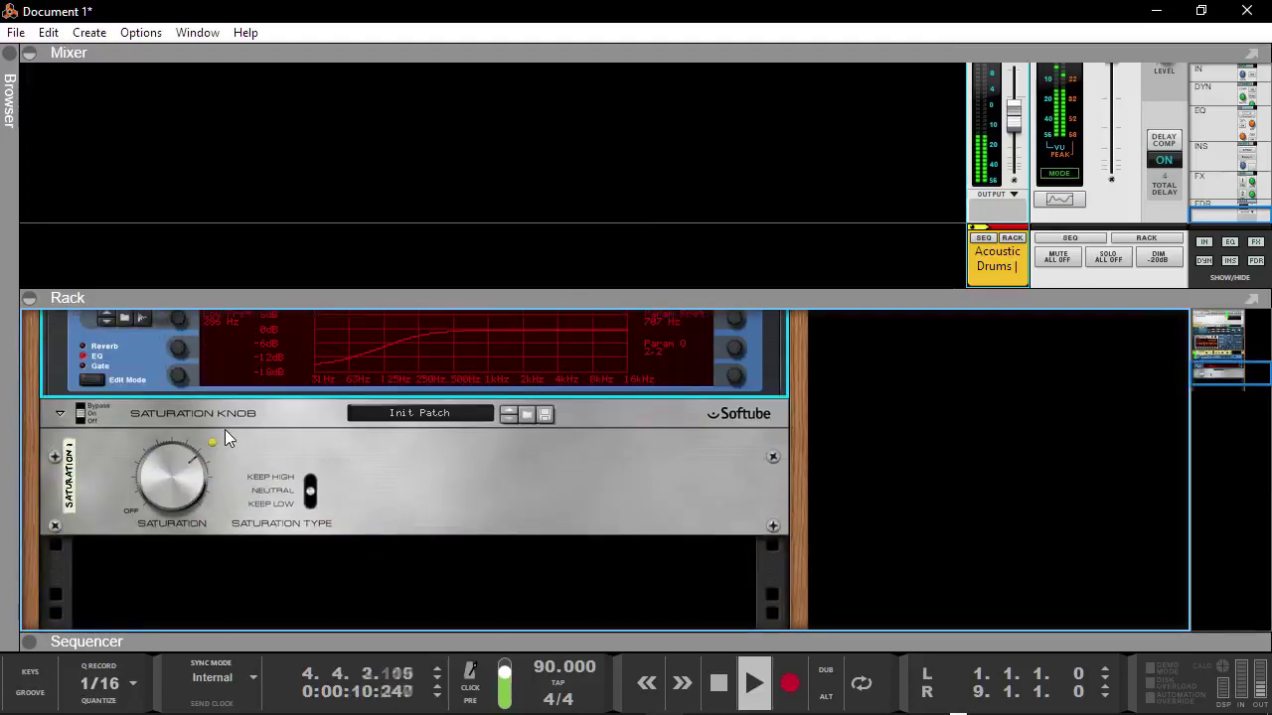
key(space)
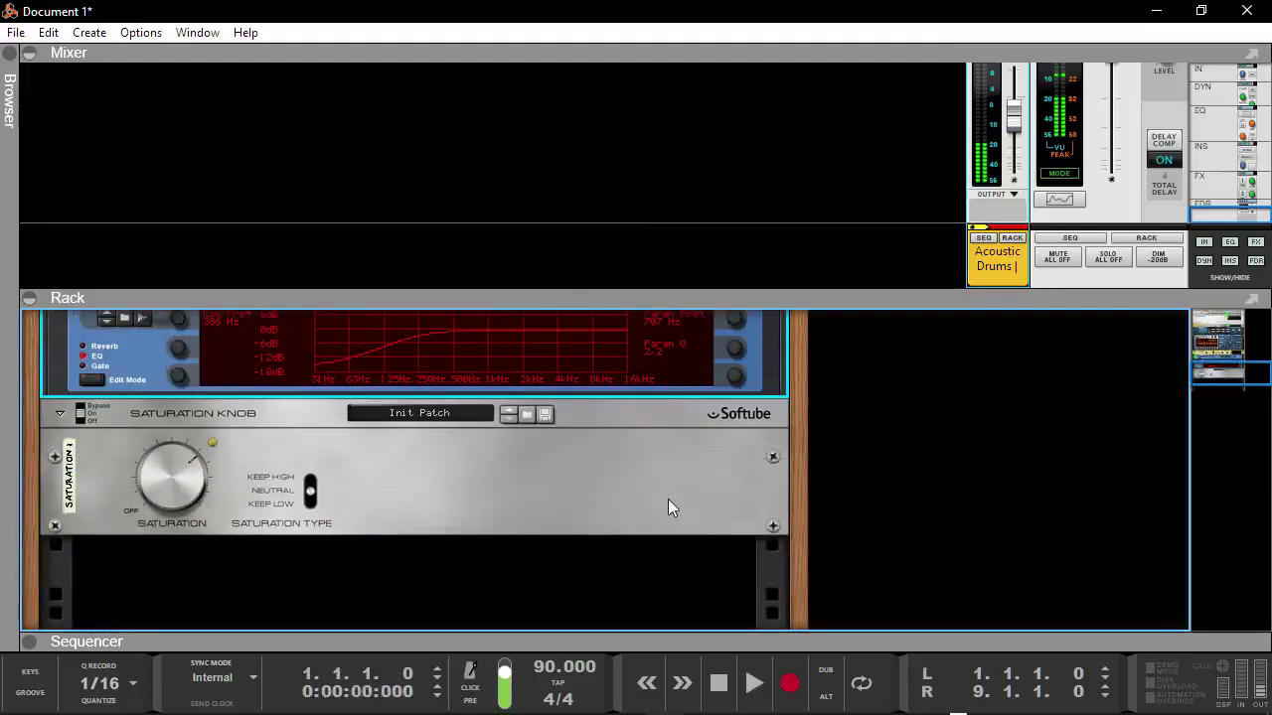
click(667, 499)
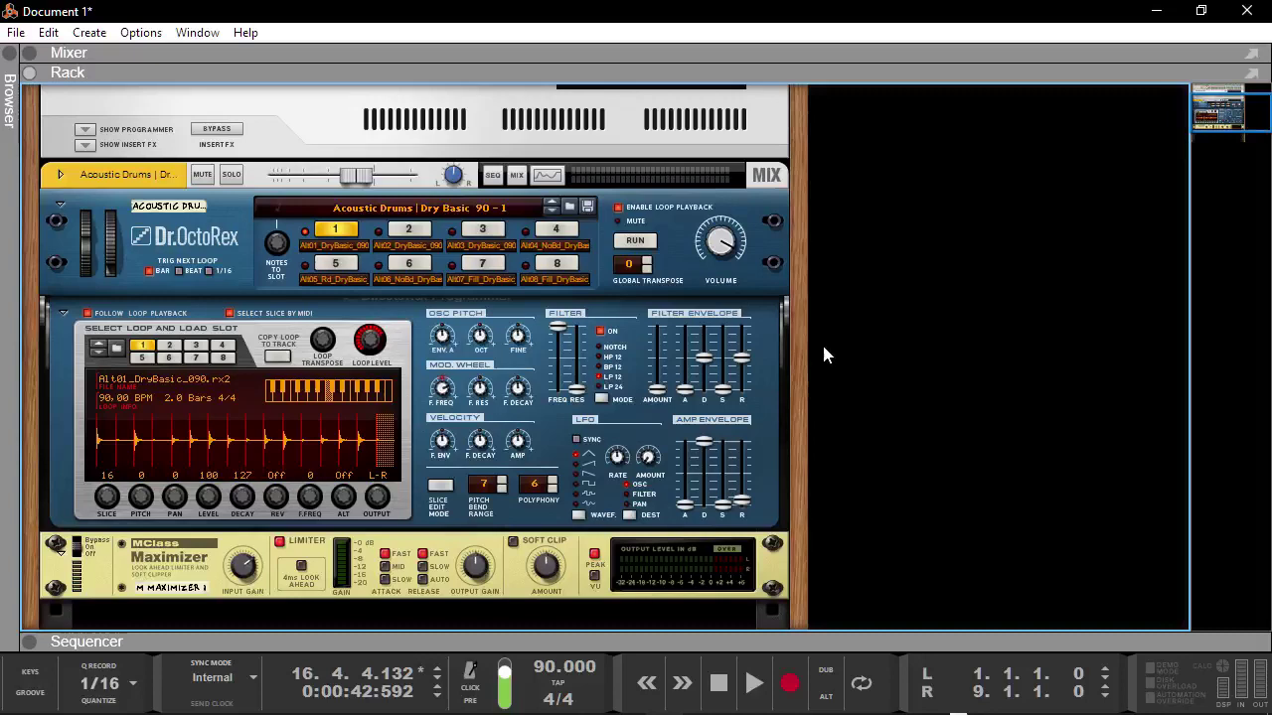
Toggle the mixer with F5 on and off and select the Master Section
scroll(824, 346, up, 2)
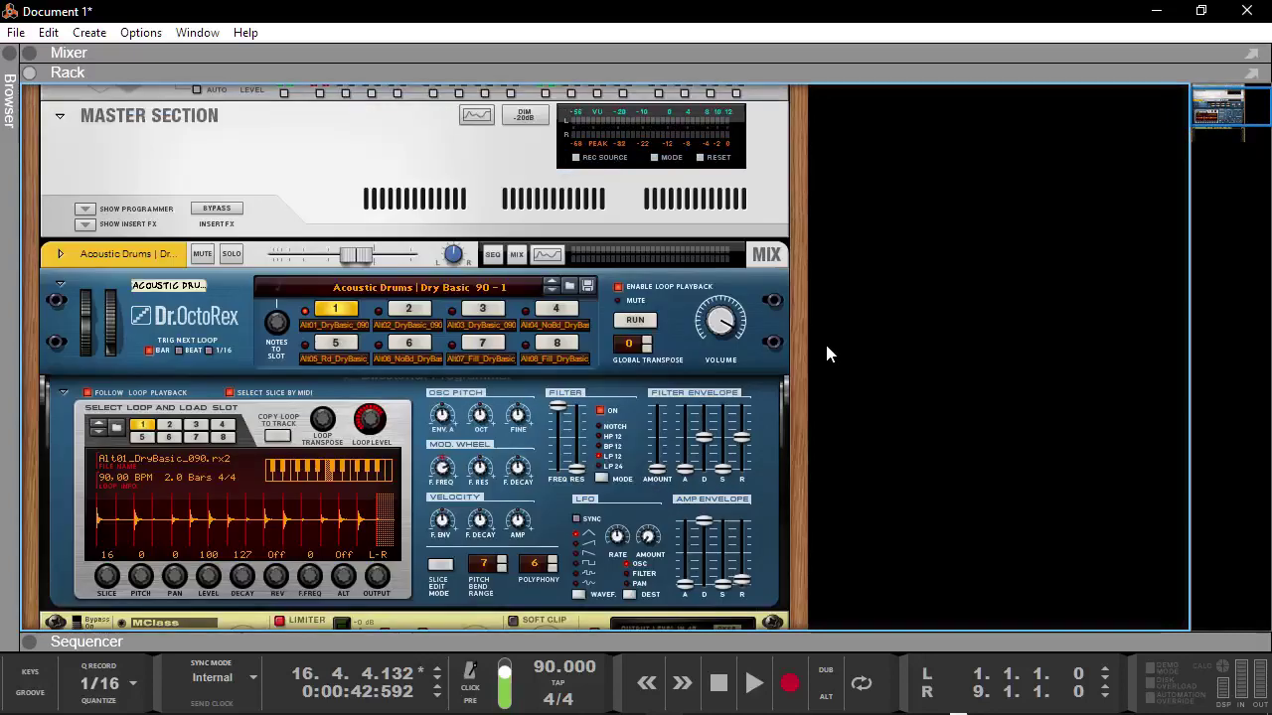
scroll(826, 346, up, 2)
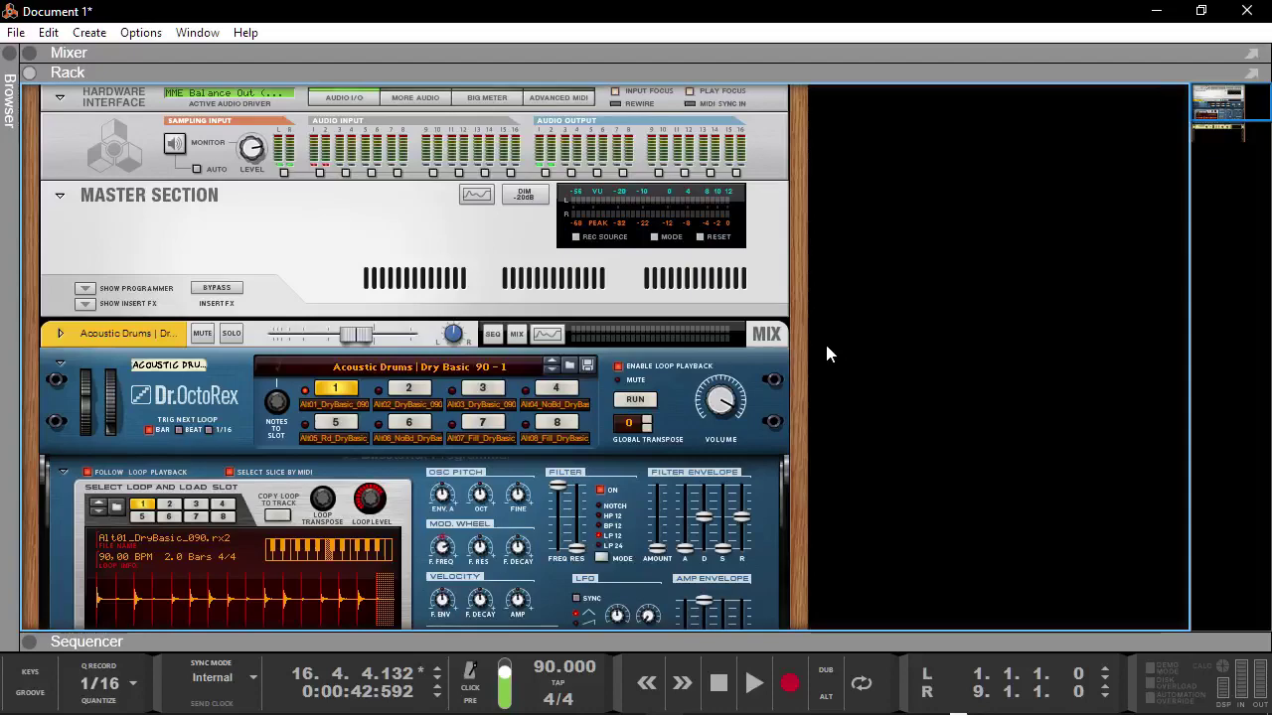
key(F5)
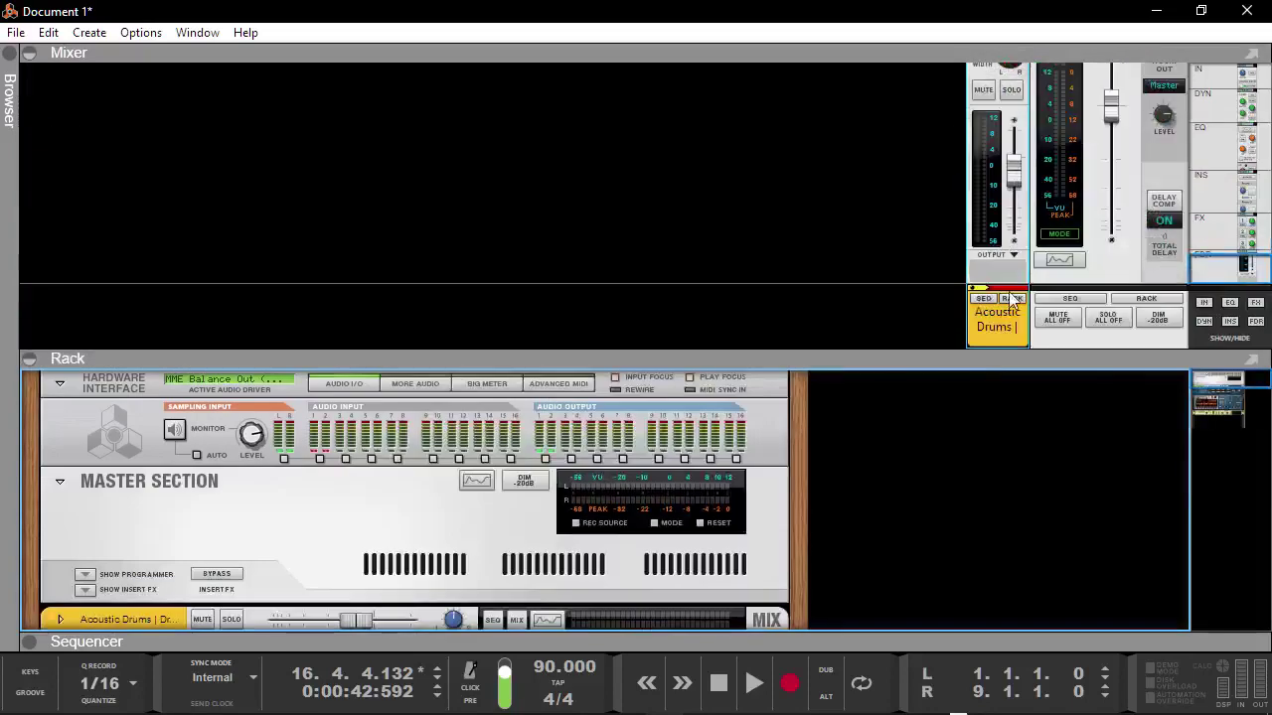
key(F5)
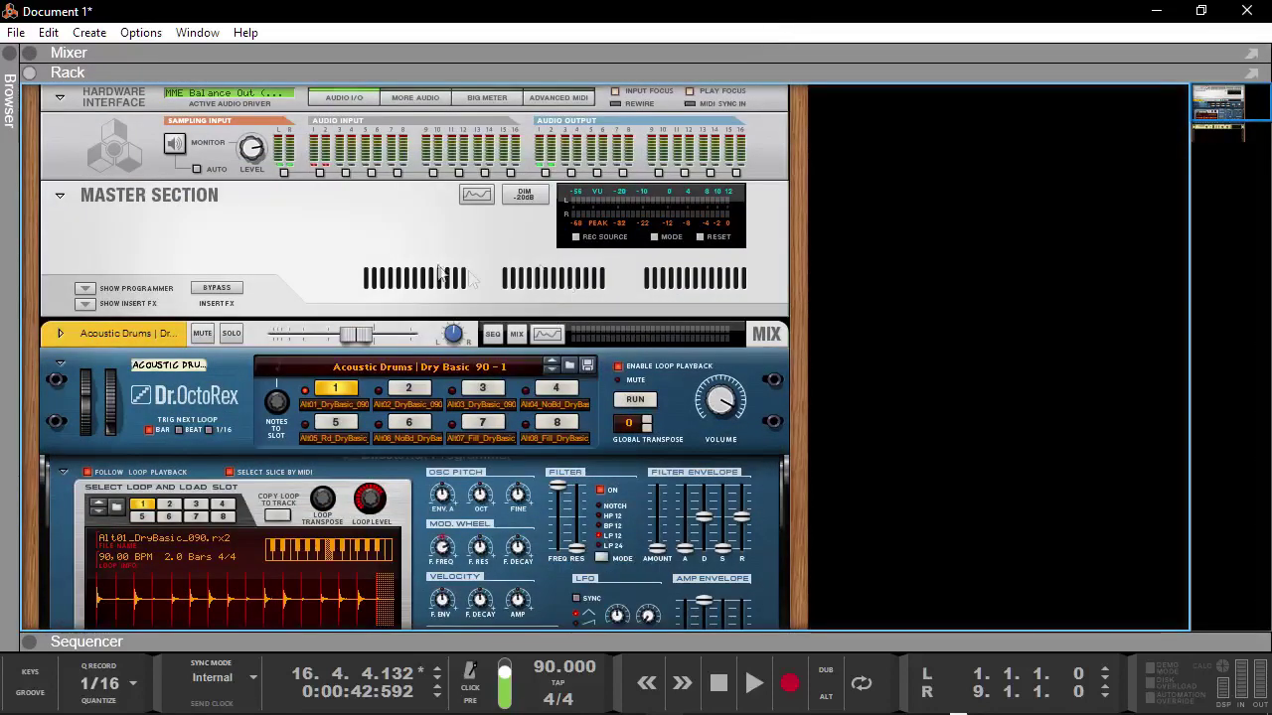
click(276, 274)
Run the Dr.OctoRex loop alone, reset to bar 1, and reselect the Master Section
scroll(358, 244, down, 4)
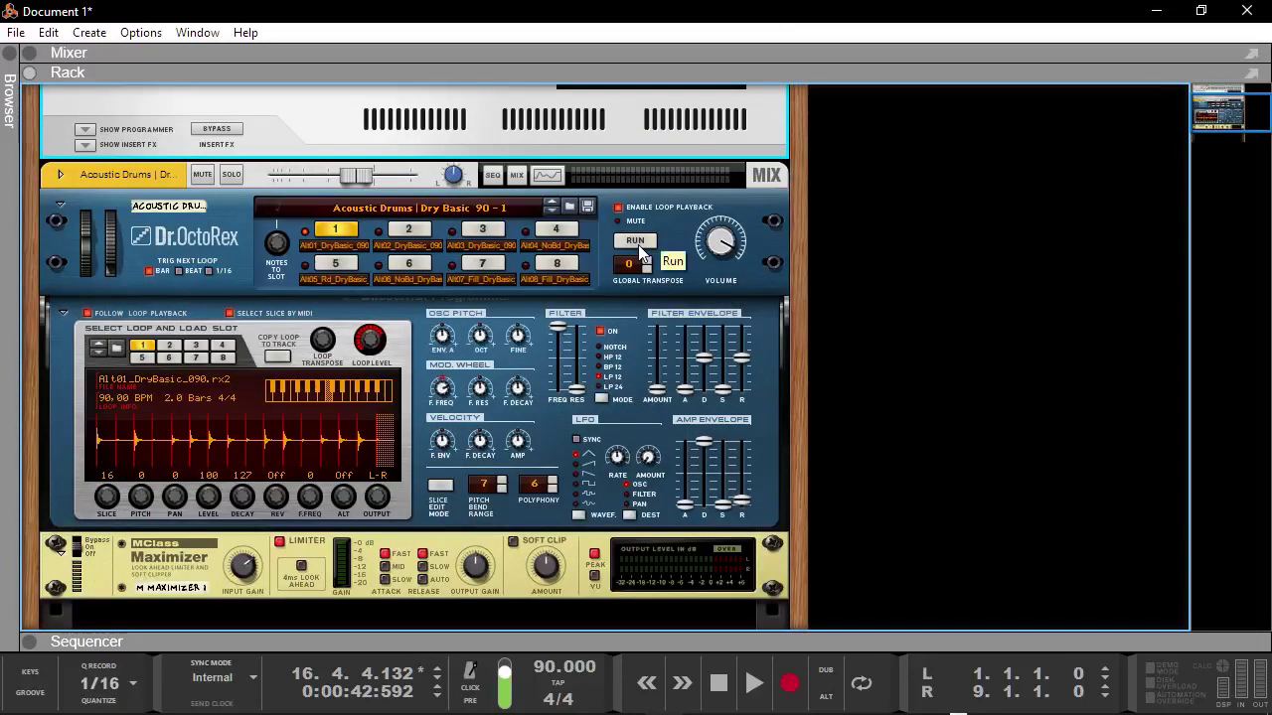
click(638, 245)
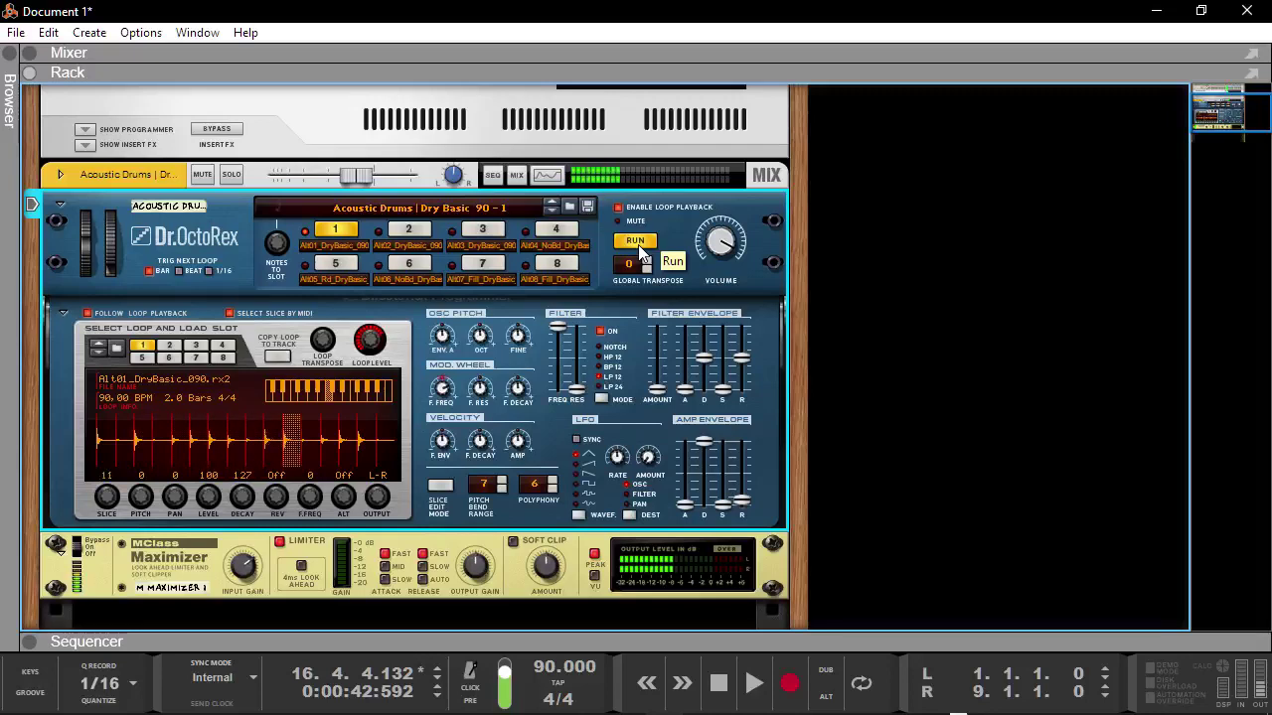
key(KP_0)
scroll(114, 204, up, 2)
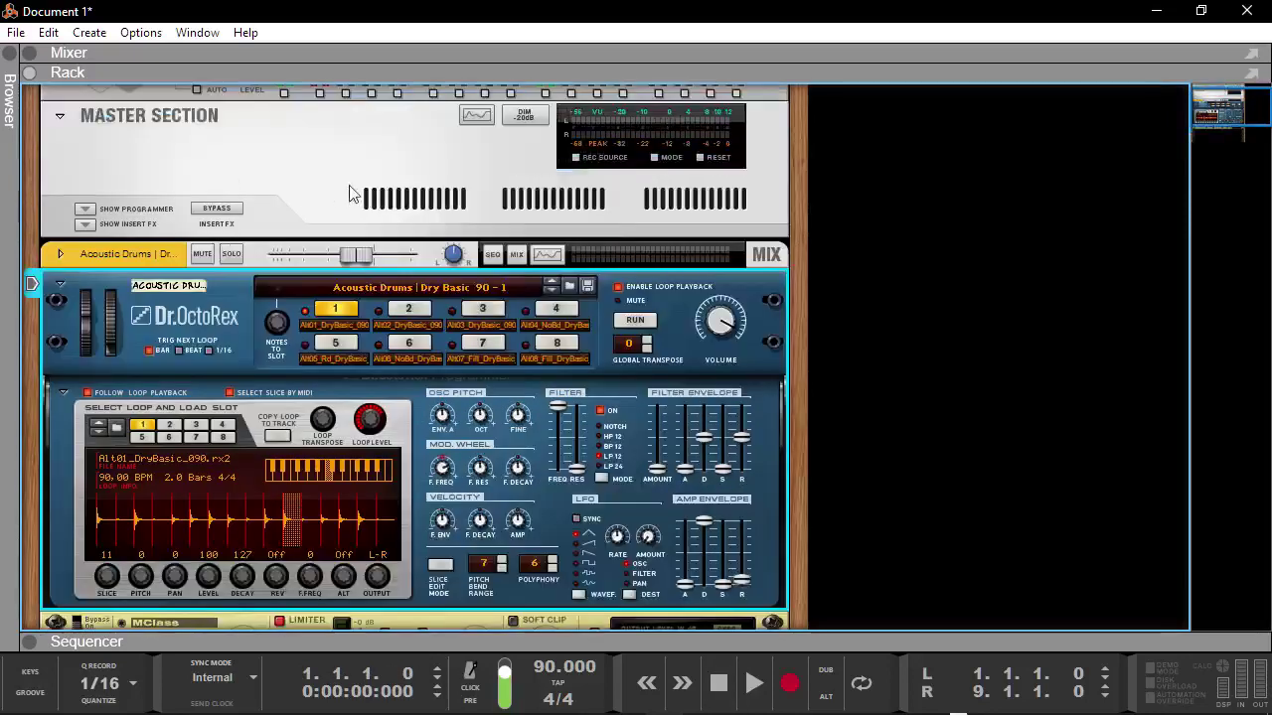
click(283, 207)
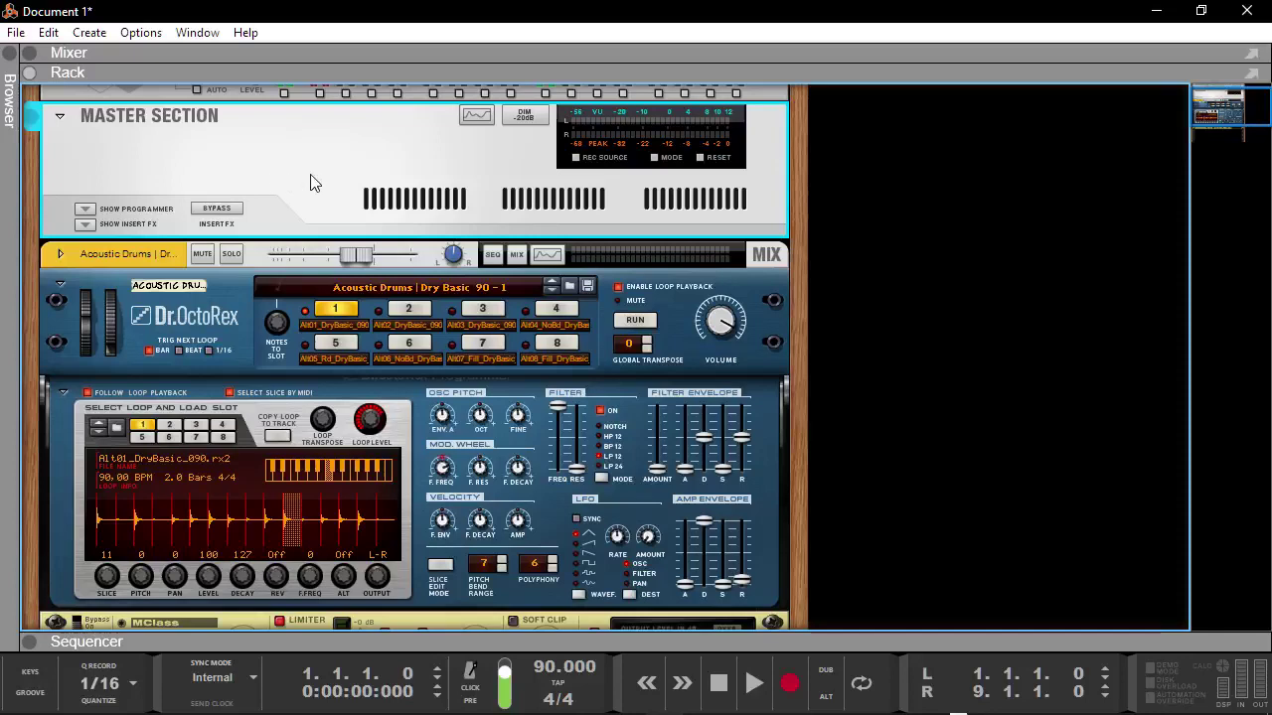
Add an RV7000 MkII Reverb as a Master Section send effect and open the mixer
key(Tab)
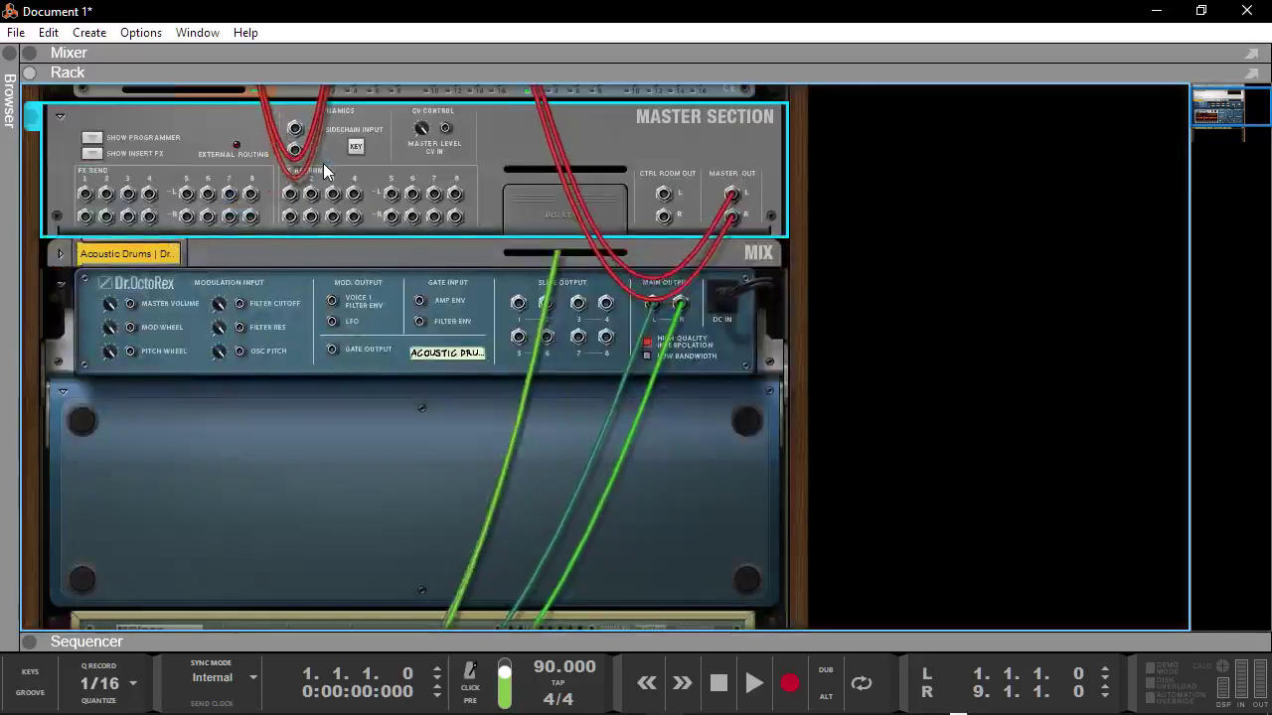
right_click(490, 157)
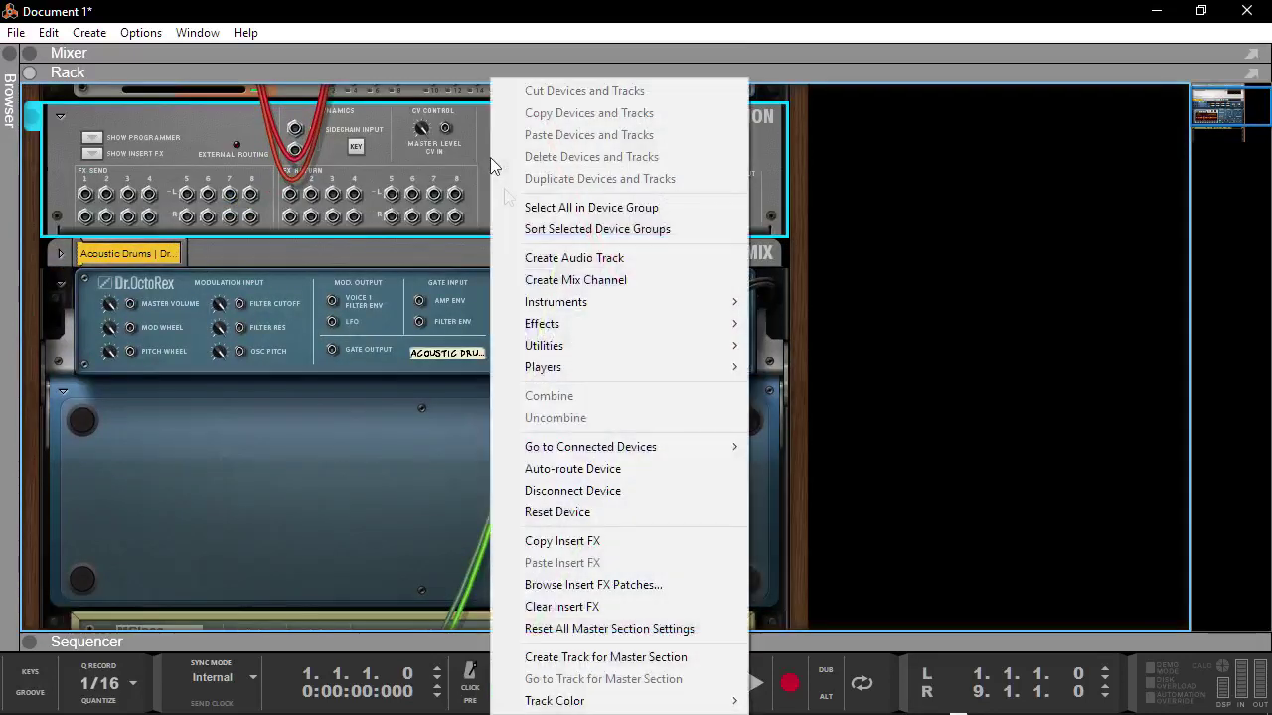
mouse_move(707, 330)
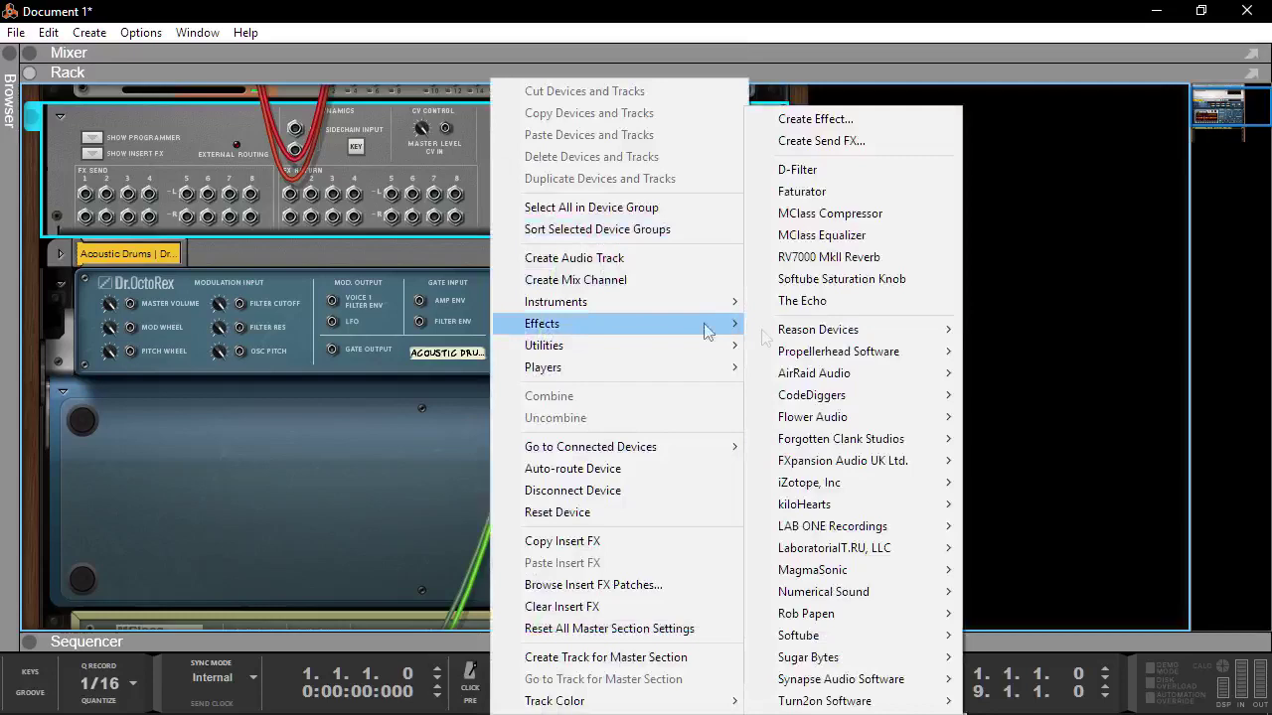
click(829, 256)
key(Tab)
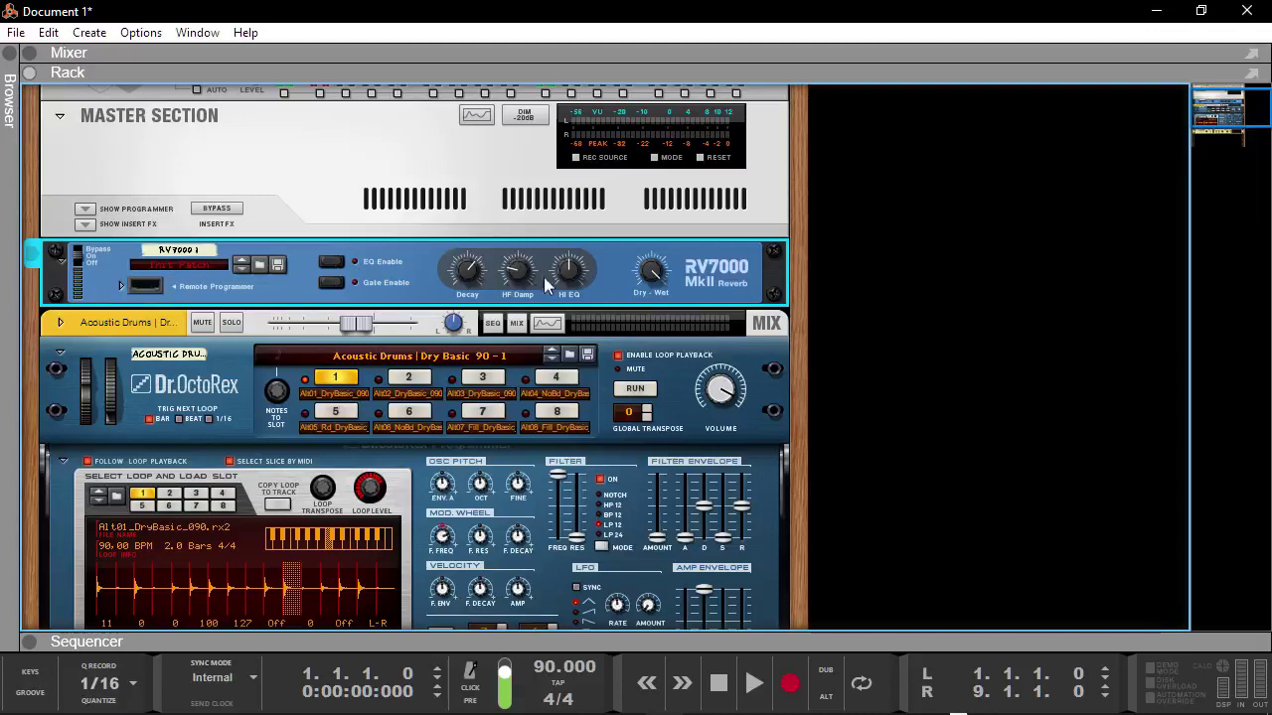
mouse_move(519, 273)
drag(828, 85, 835, 417)
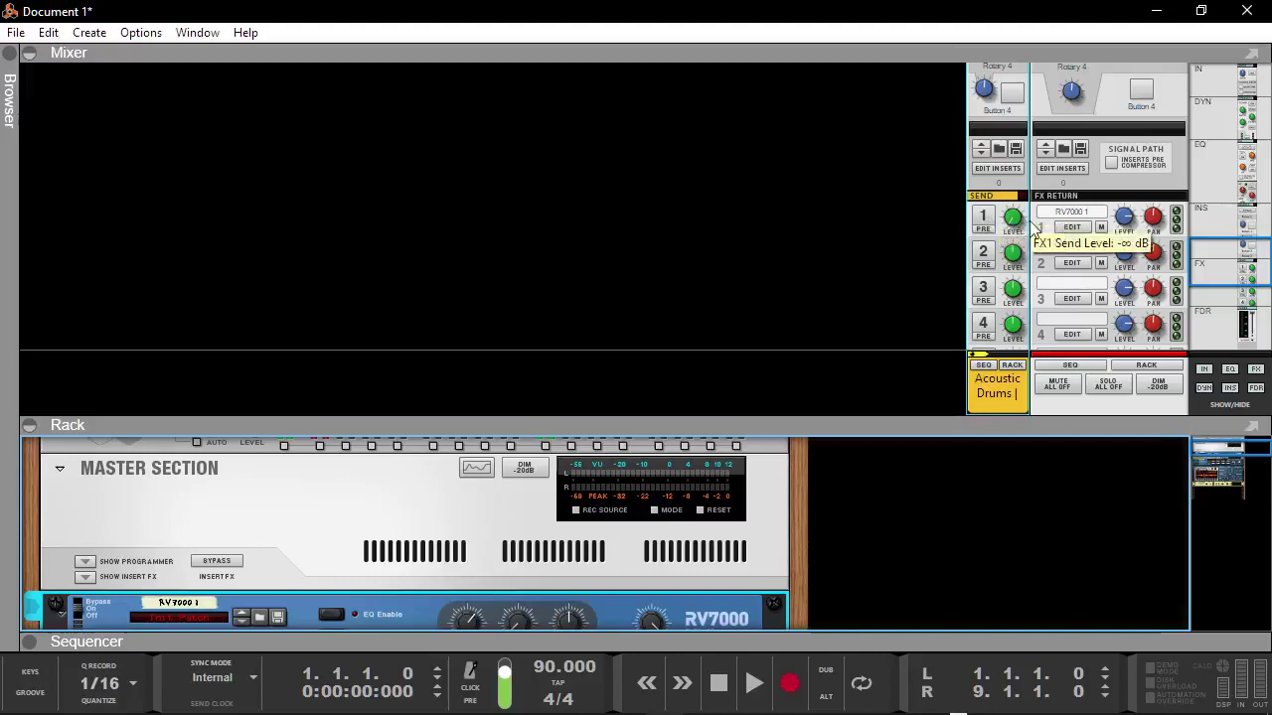
Raise the drum channel's FX1 send, then reset it to 0 dB
drag(1012, 219, 1019, 28)
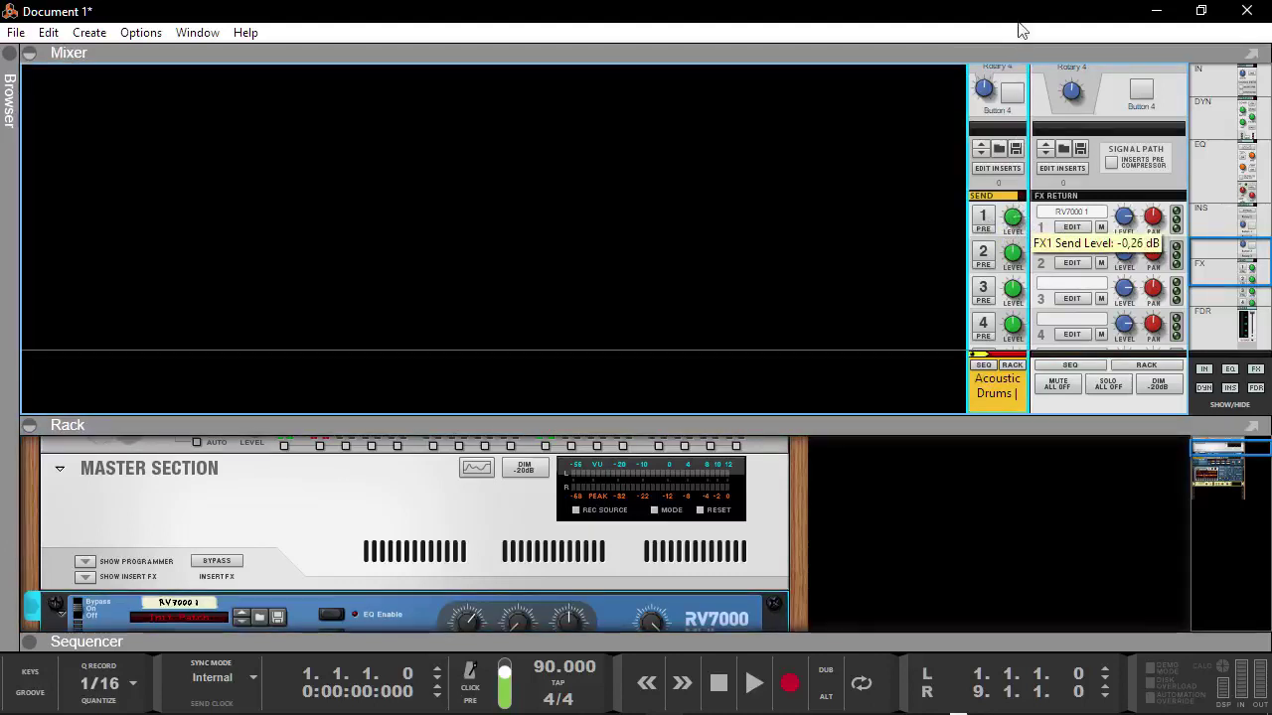
ctrl+click(1013, 218)
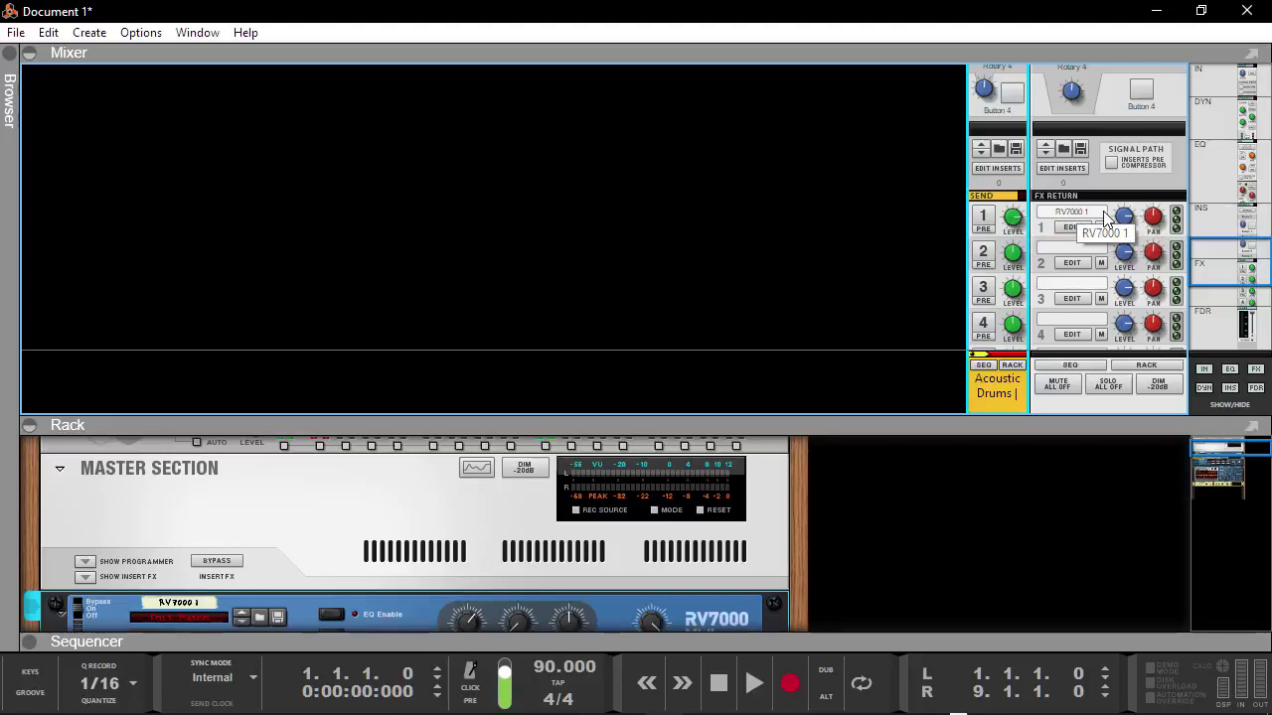
scroll(1080, 219, down, 5)
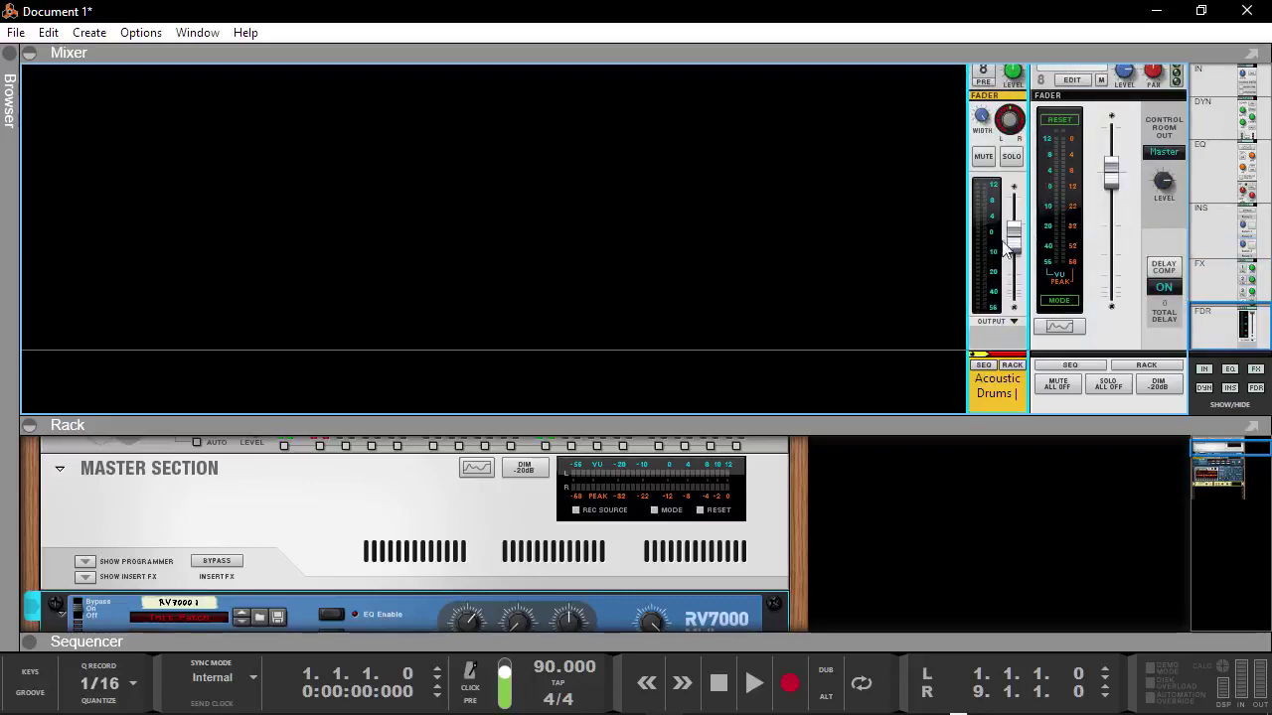
scroll(1001, 273, up, 5)
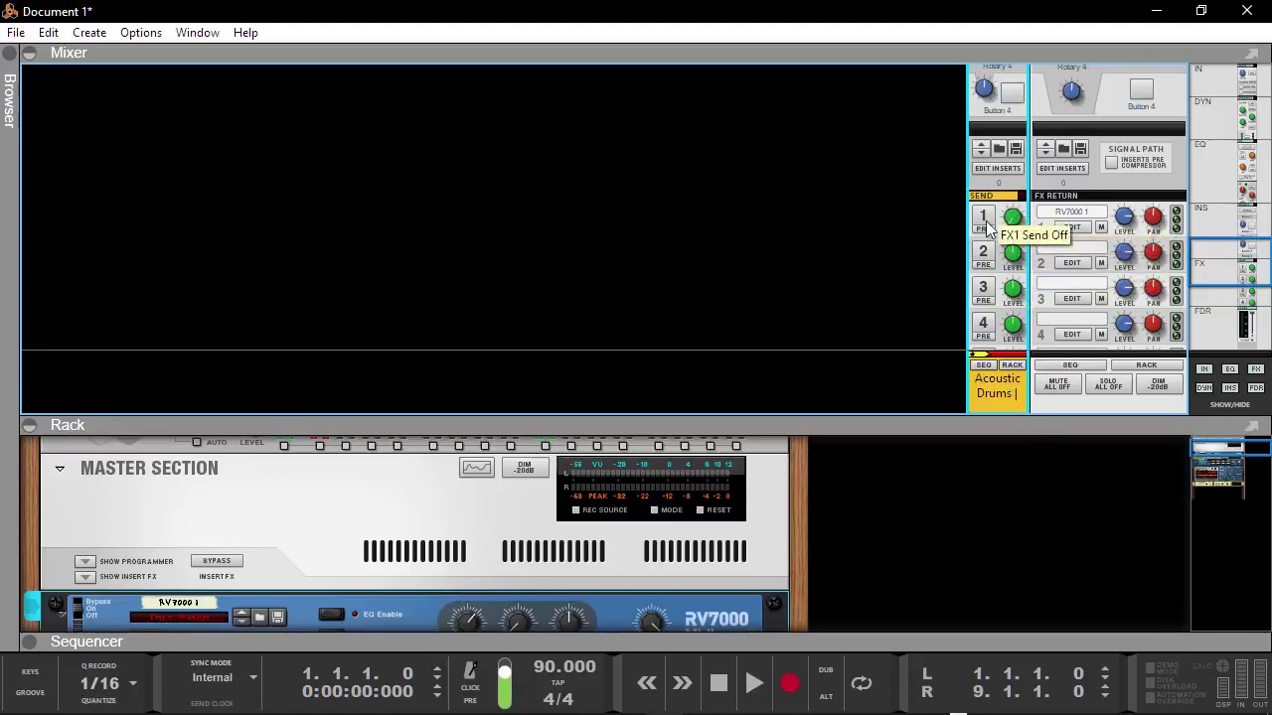
Enable the drums' FX send 1 and set it to about -34 dB during playback
click(983, 220)
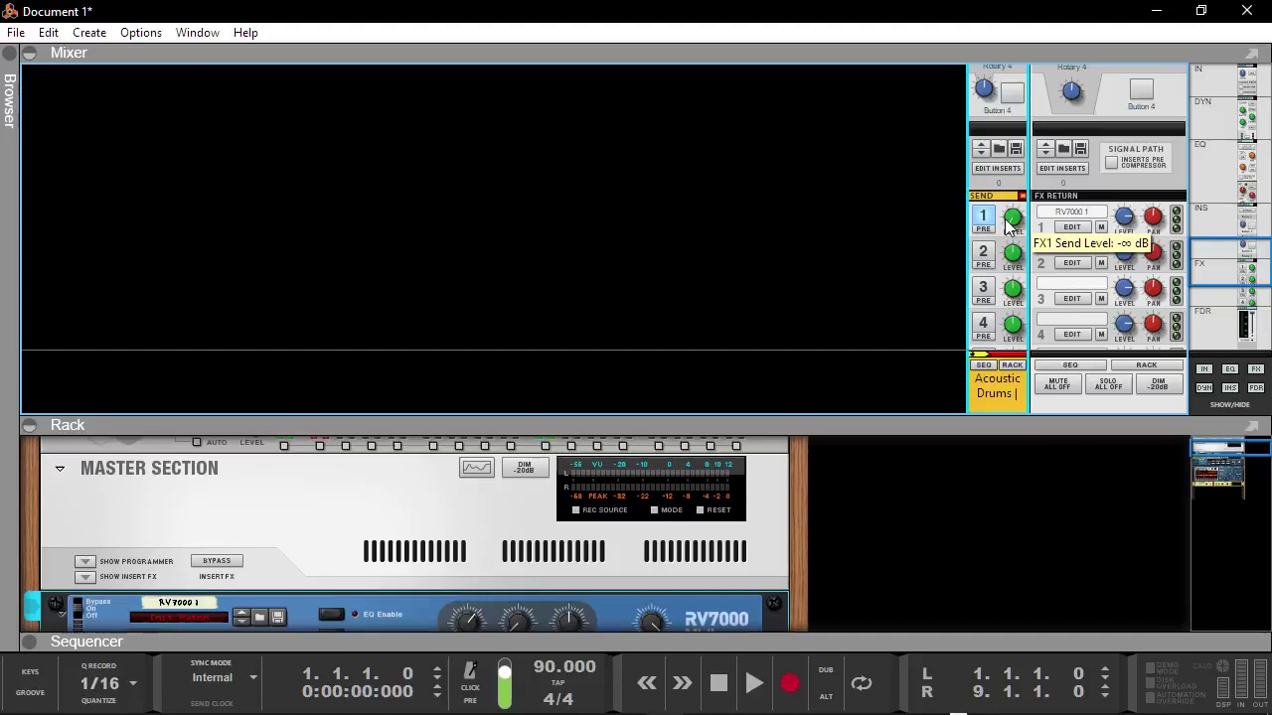
key(space)
drag(1016, 227, 1040, 138)
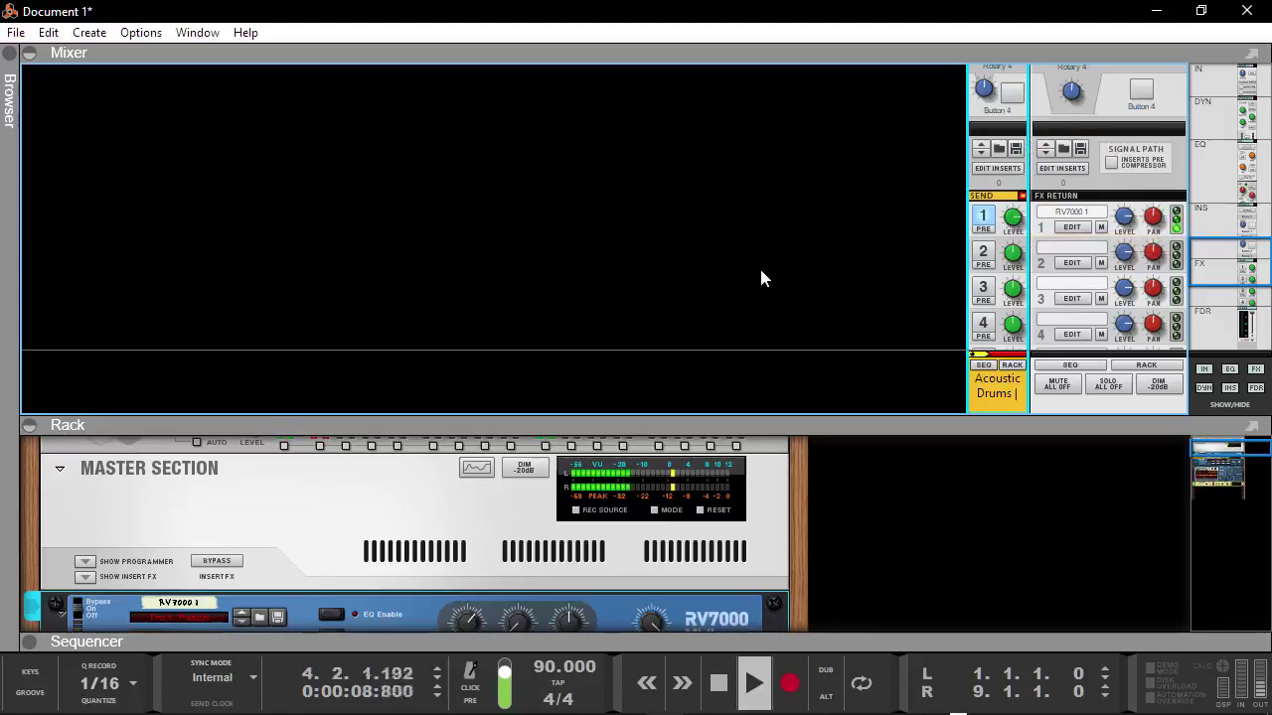
Stop playback, return to bar 1, and shrink the mixer to show more rack
key(space)
key(KP_0)
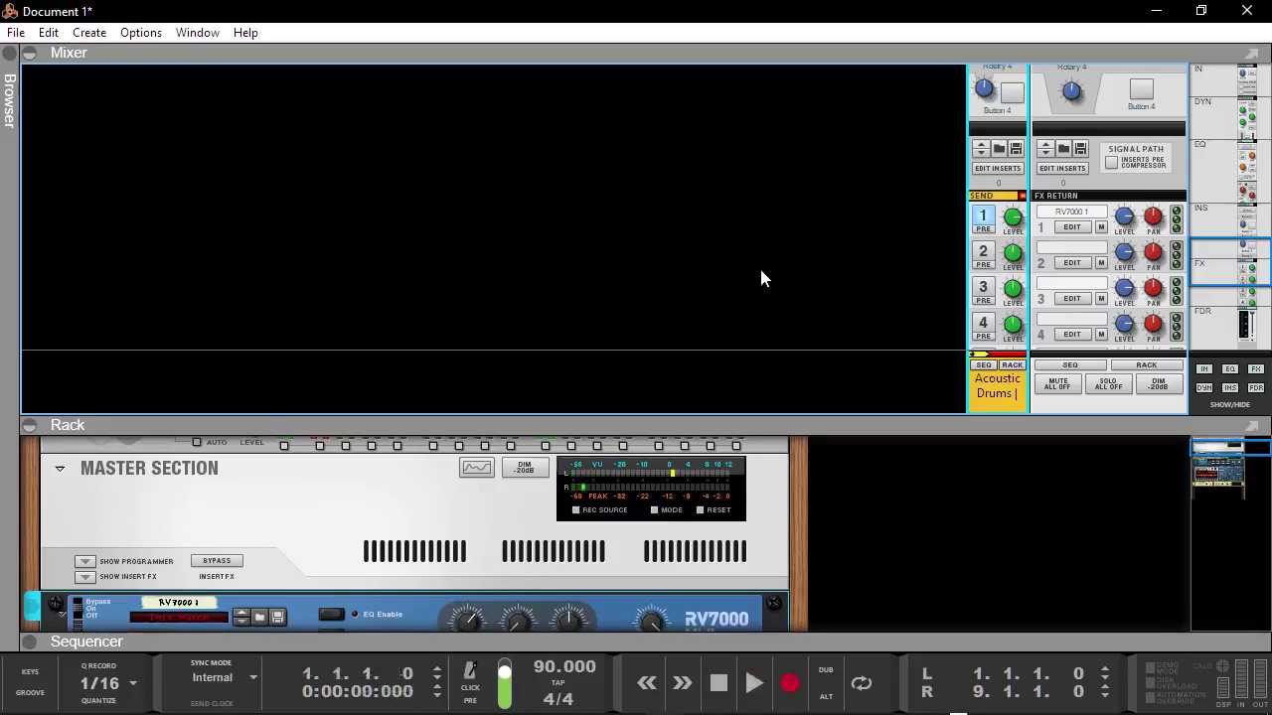
drag(715, 430, 684, 188)
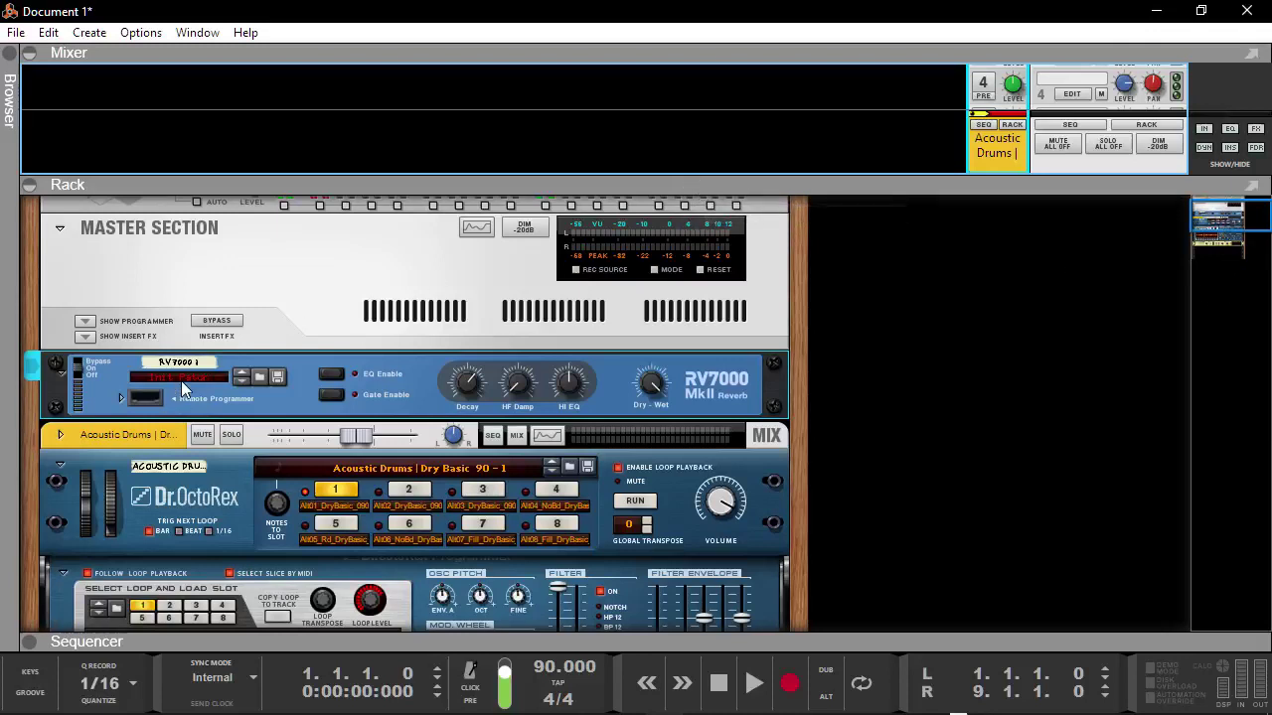
click(283, 399)
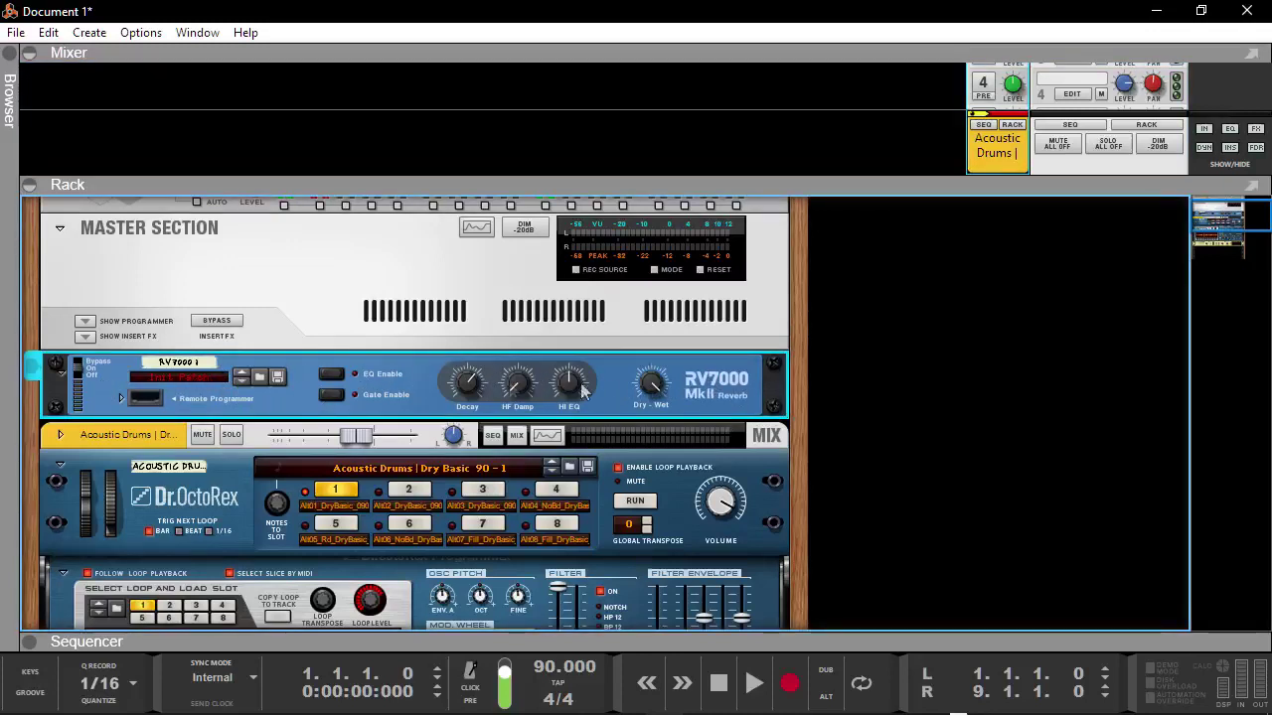
scroll(249, 363, down, 2)
scroll(249, 364, down, 2)
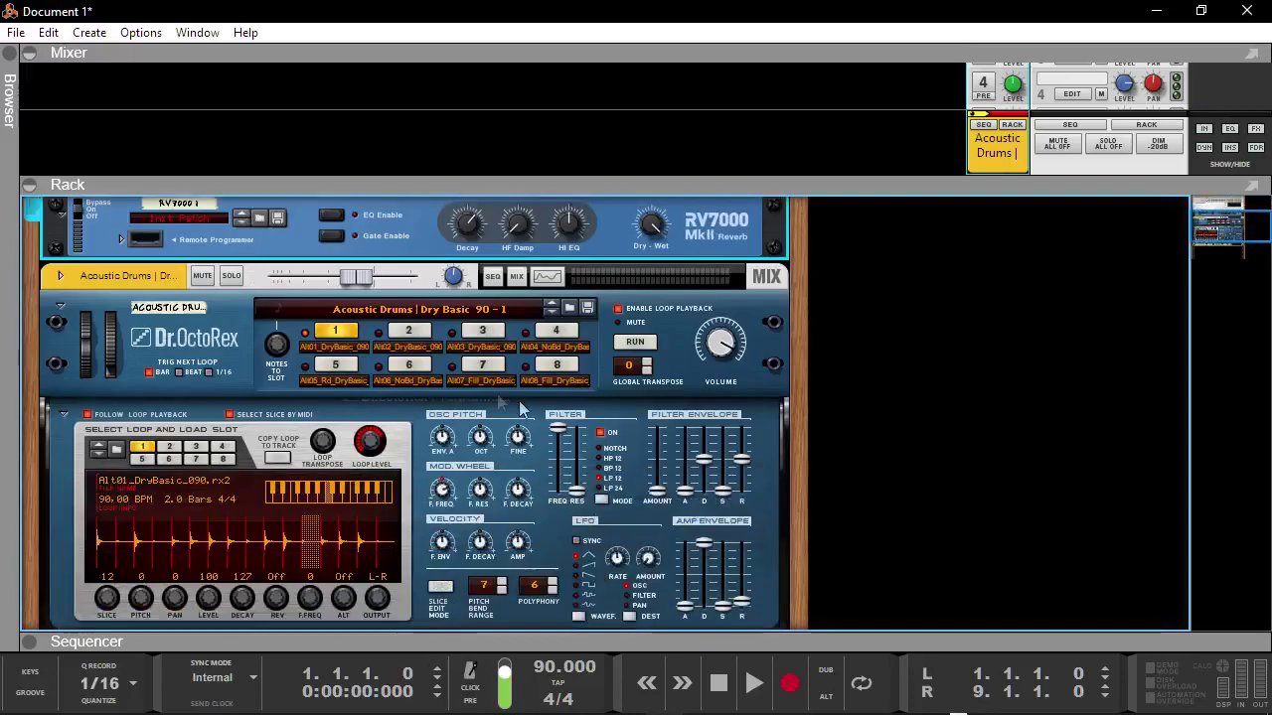
click(176, 340)
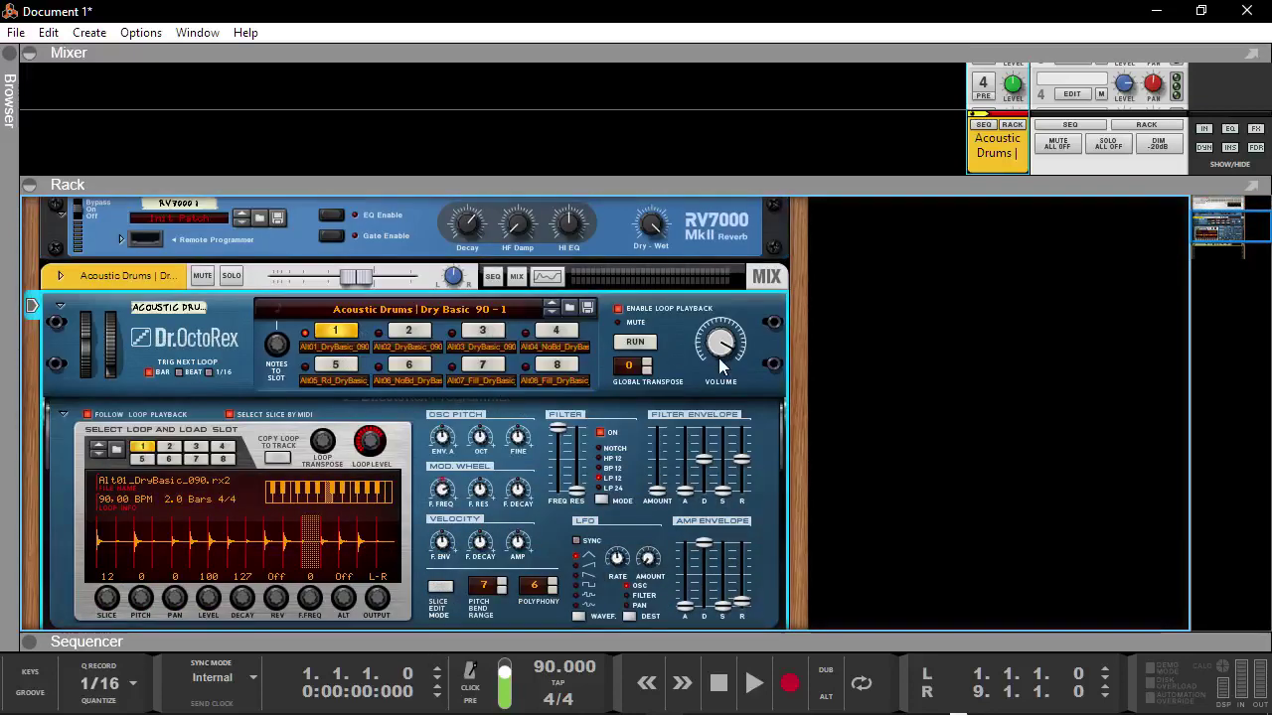
mouse_move(718, 358)
scroll(700, 366, up, 2)
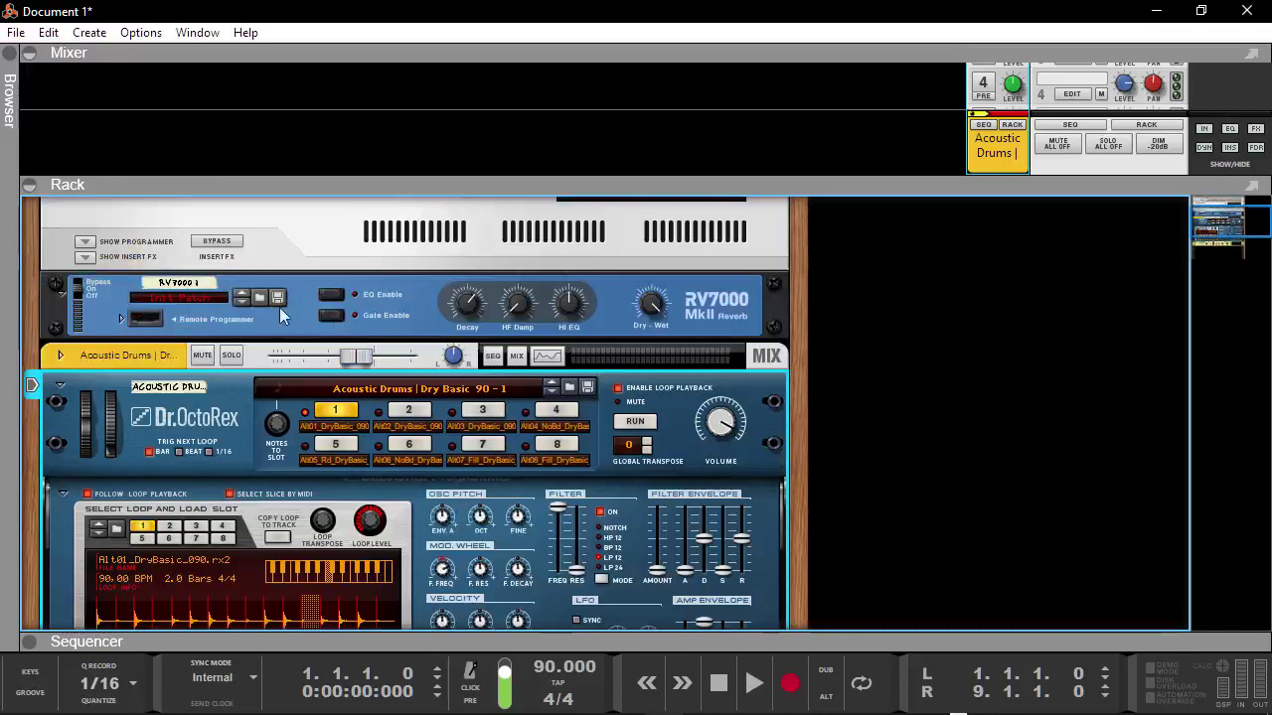
click(305, 336)
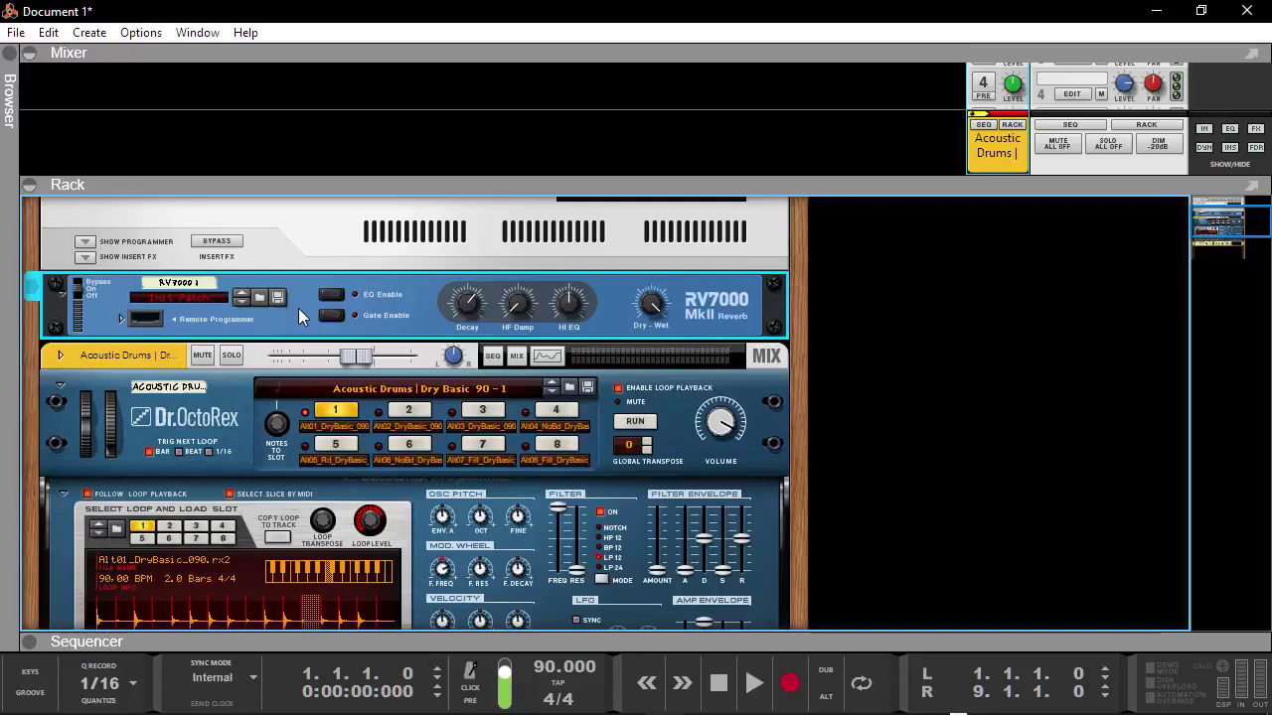
scroll(312, 303, up, 2)
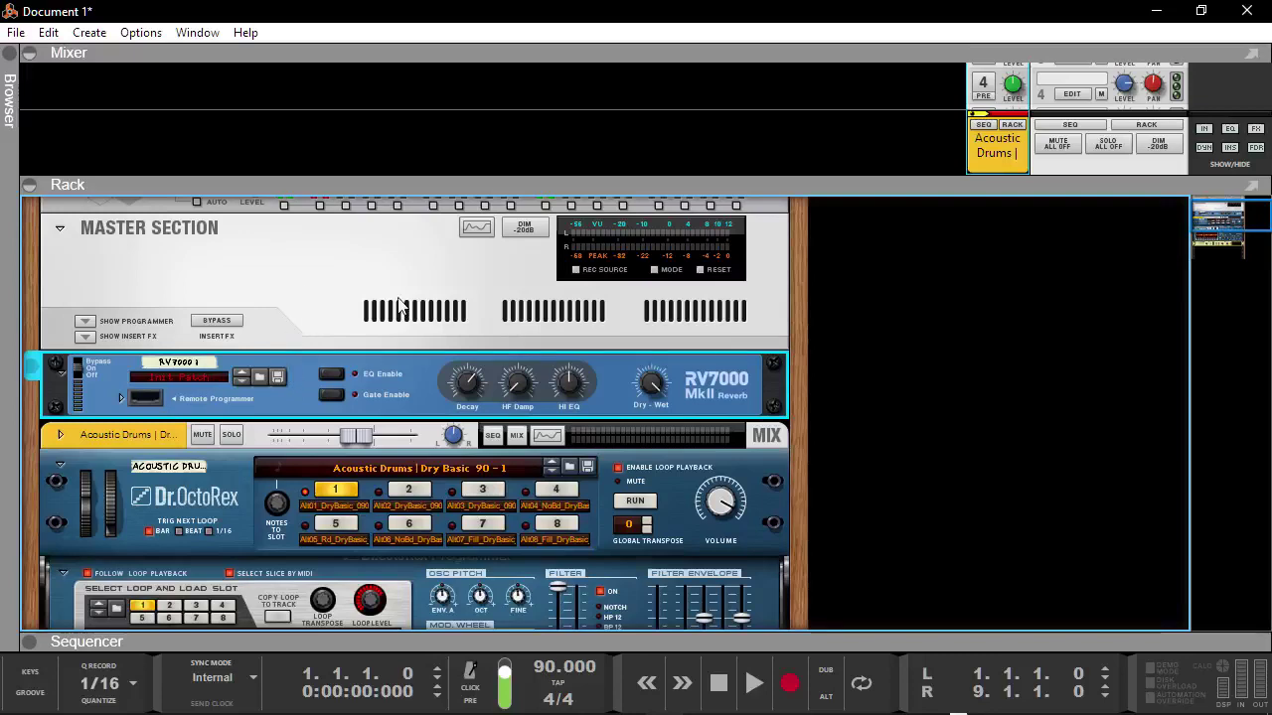
key(Tab)
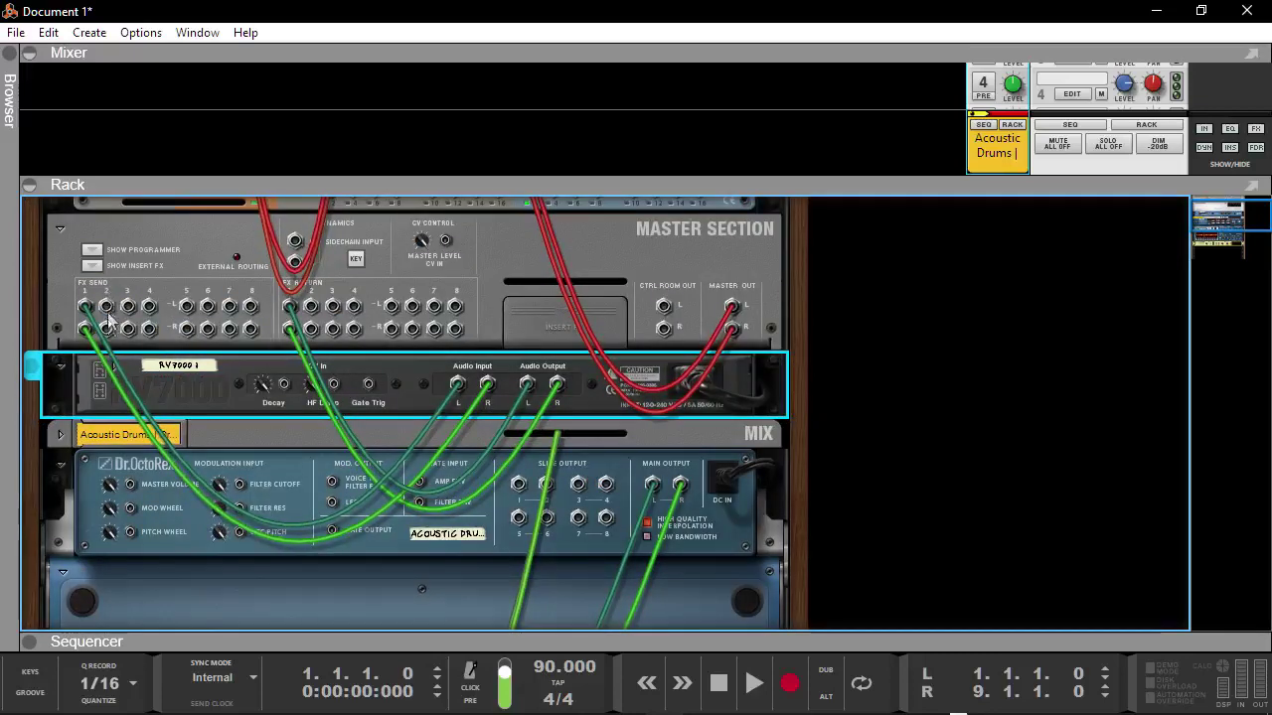
Insert a LaboratorialT.RU D-Filter effect into the rack
right_click(203, 400)
mouse_move(299, 288)
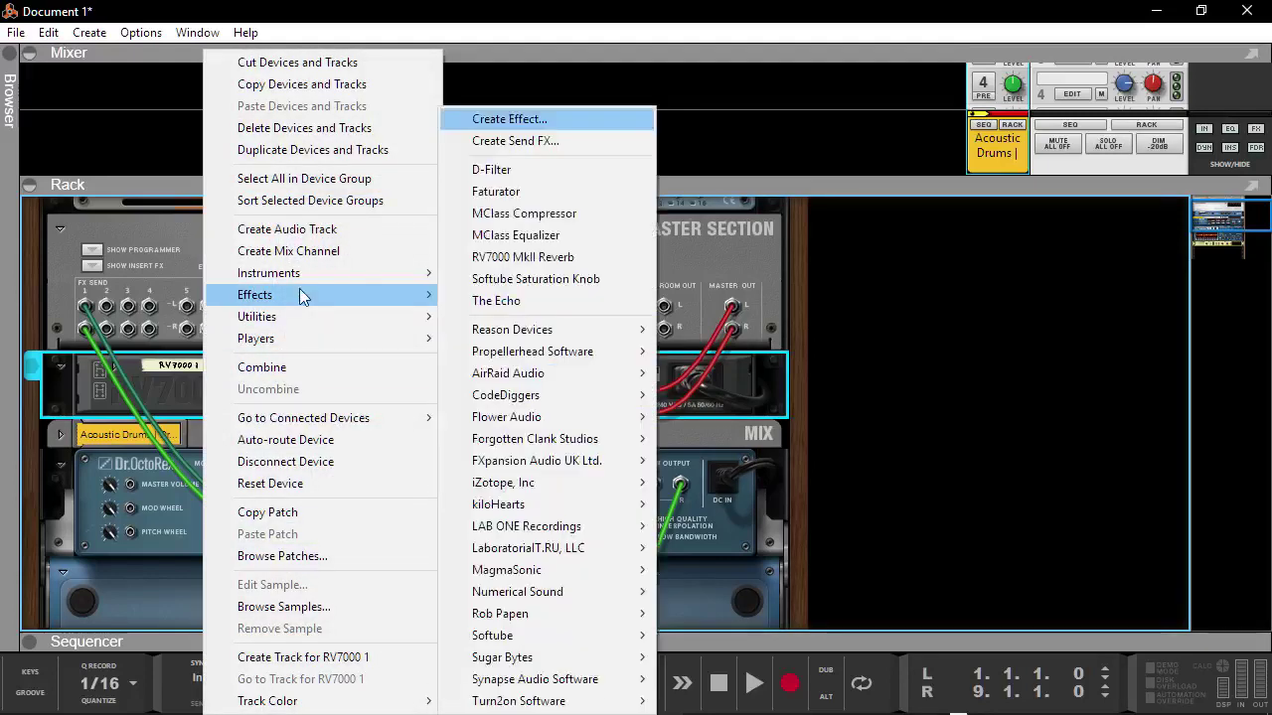
mouse_move(561, 552)
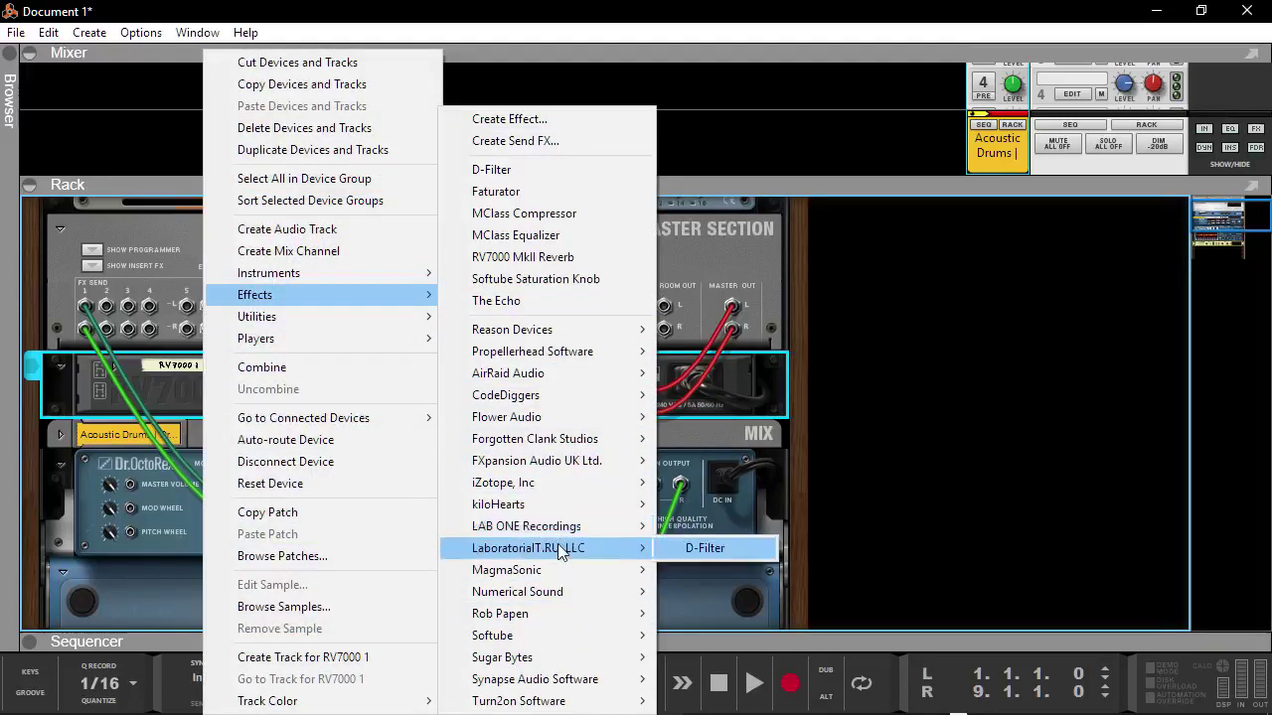
click(688, 547)
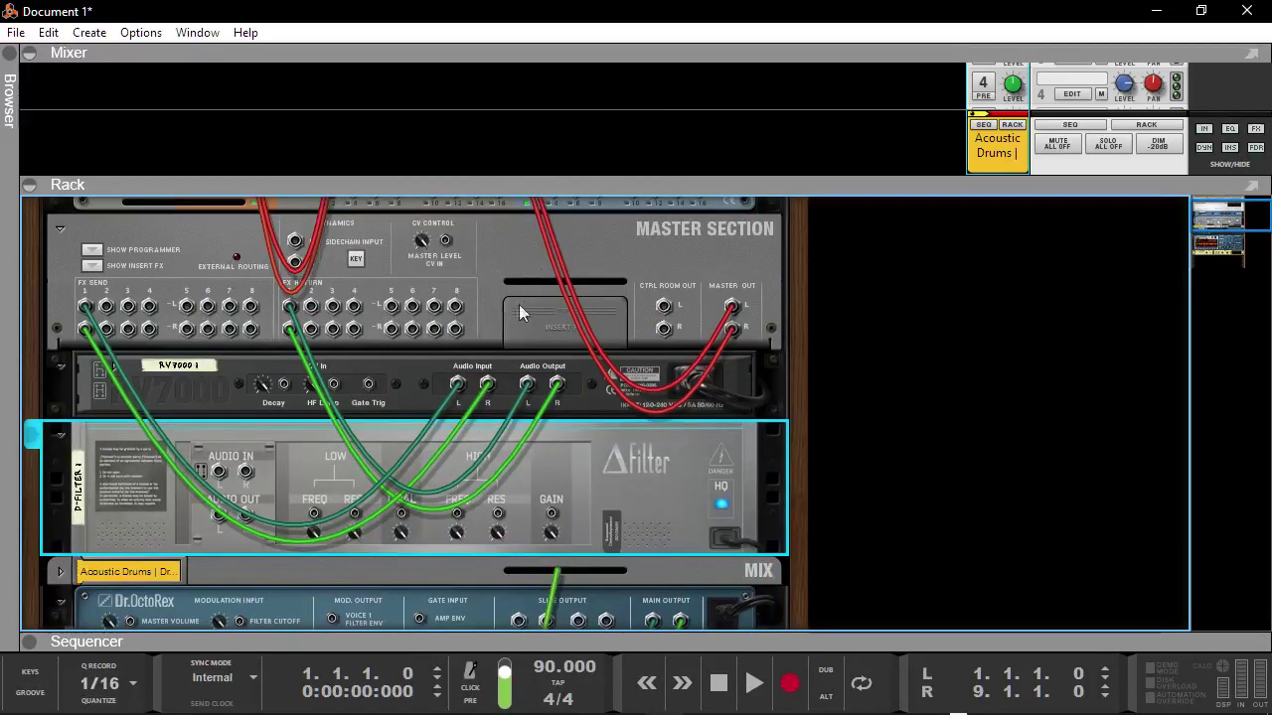
Disconnect the RV7000 outputs from the FX return and cable FX send 1 into its input
click(457, 392)
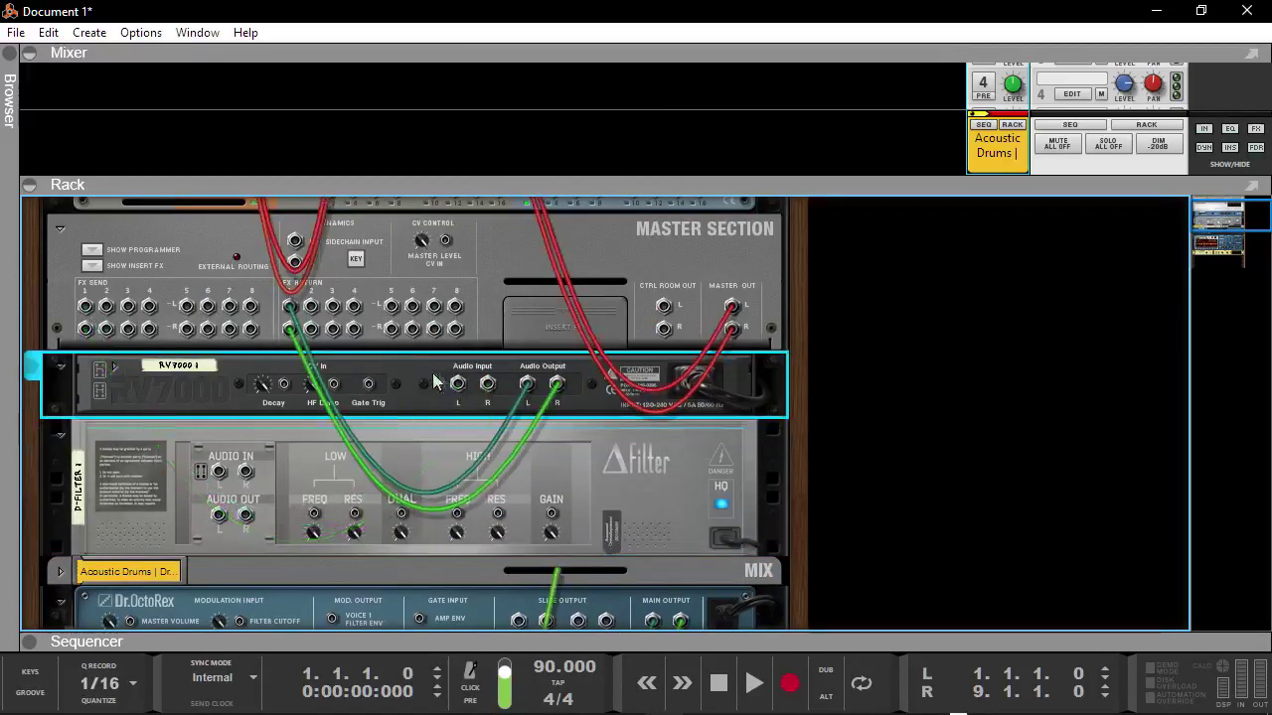
drag(532, 390, 527, 374)
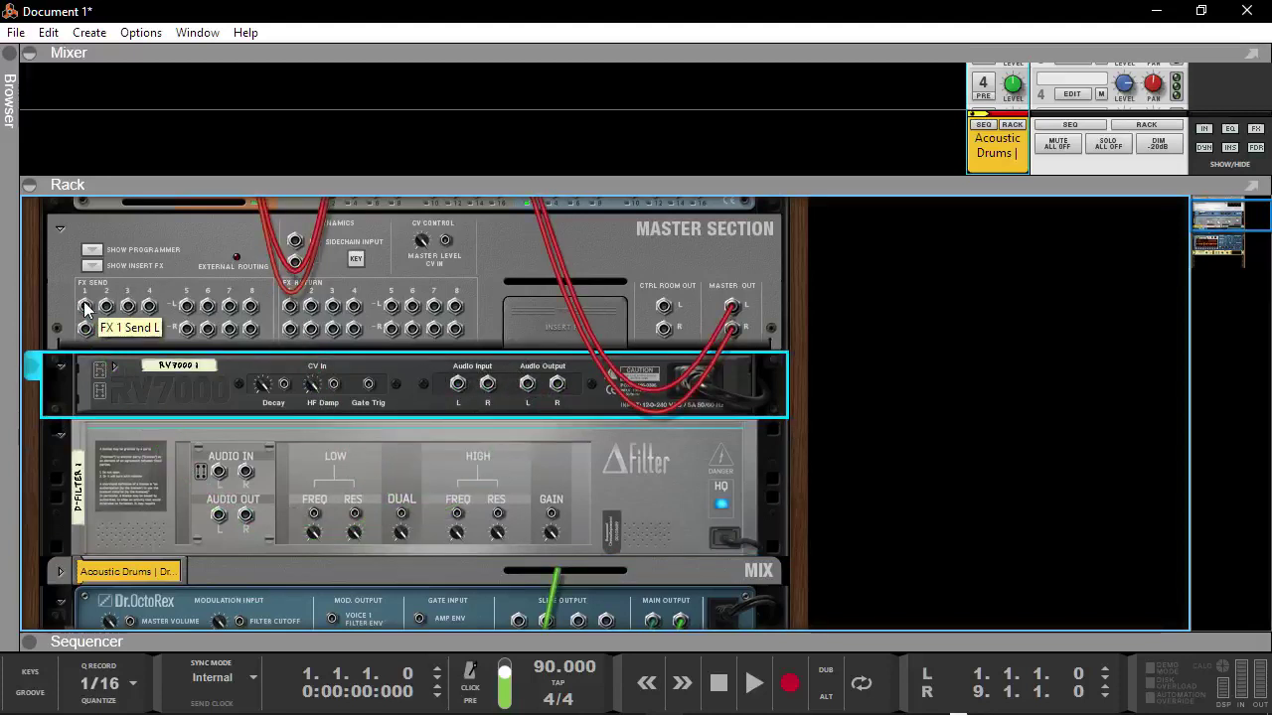
drag(86, 308, 465, 387)
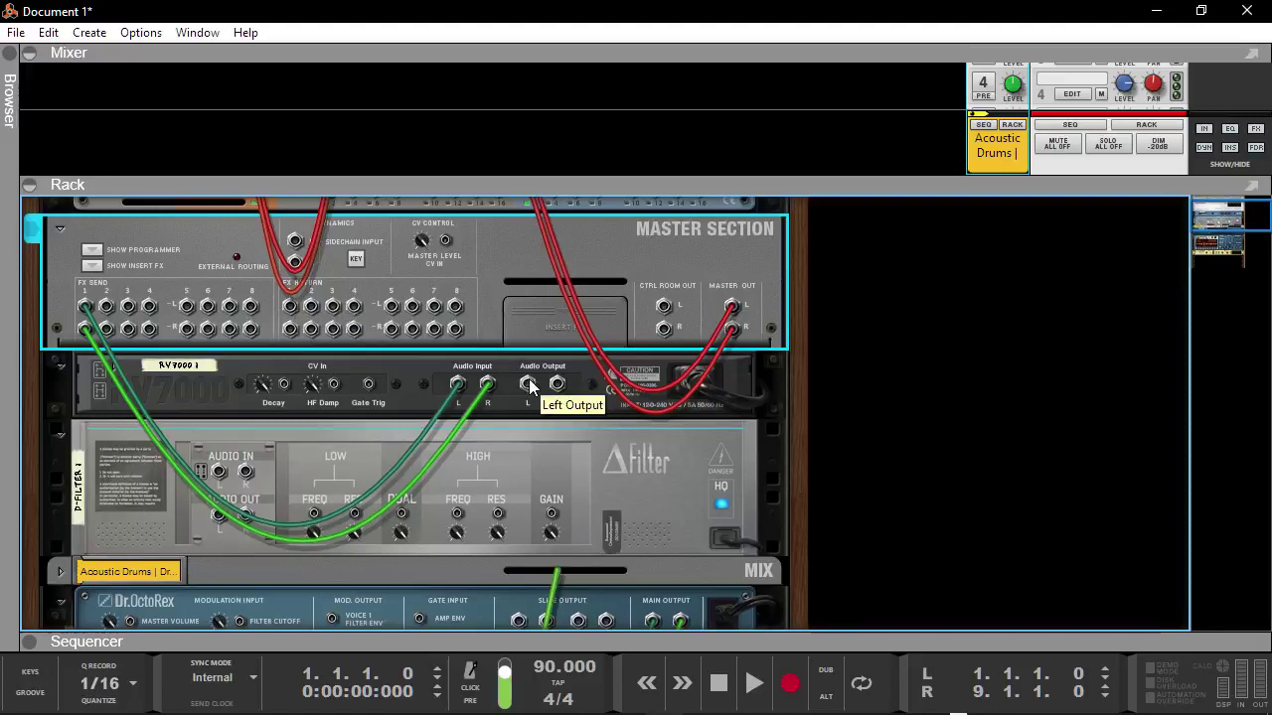
mouse_move(528, 386)
mouse_down()
mouse_move(535, 393)
mouse_move(527, 388)
mouse_up()
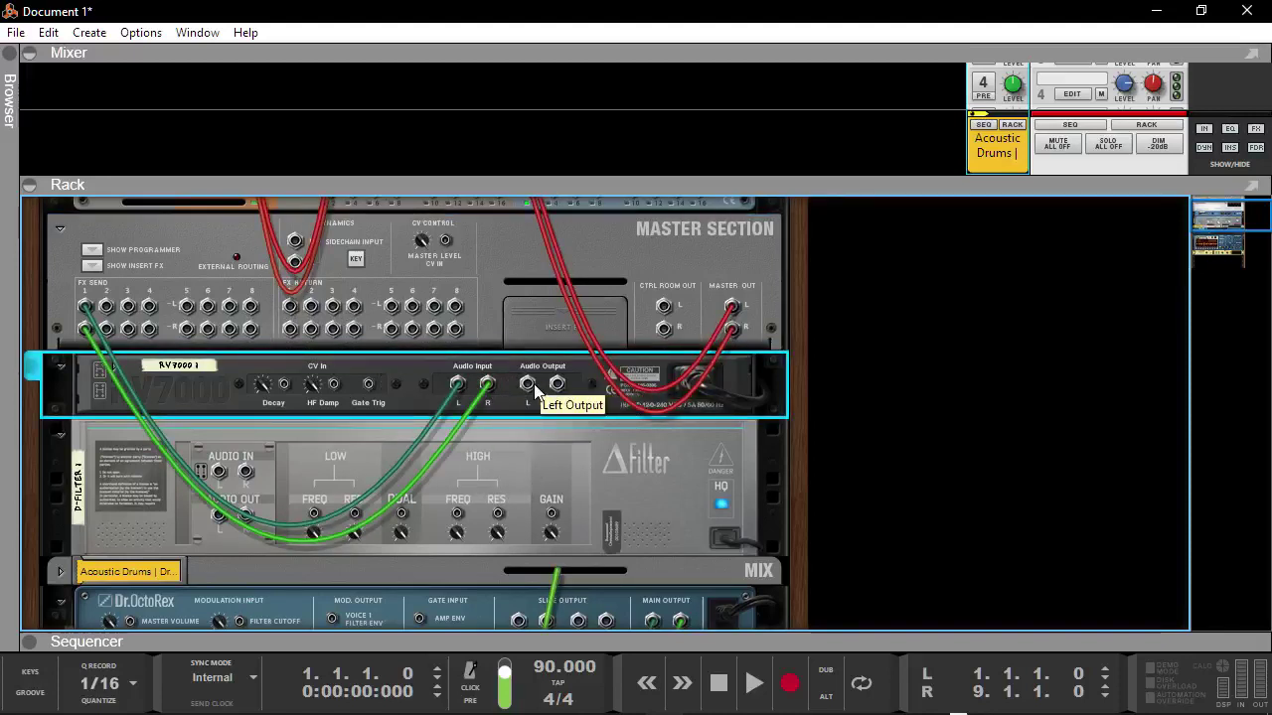
Cable the RV7000 output into the D-Filter and the D-Filter output into FX return 1
scroll(656, 401, down, 3)
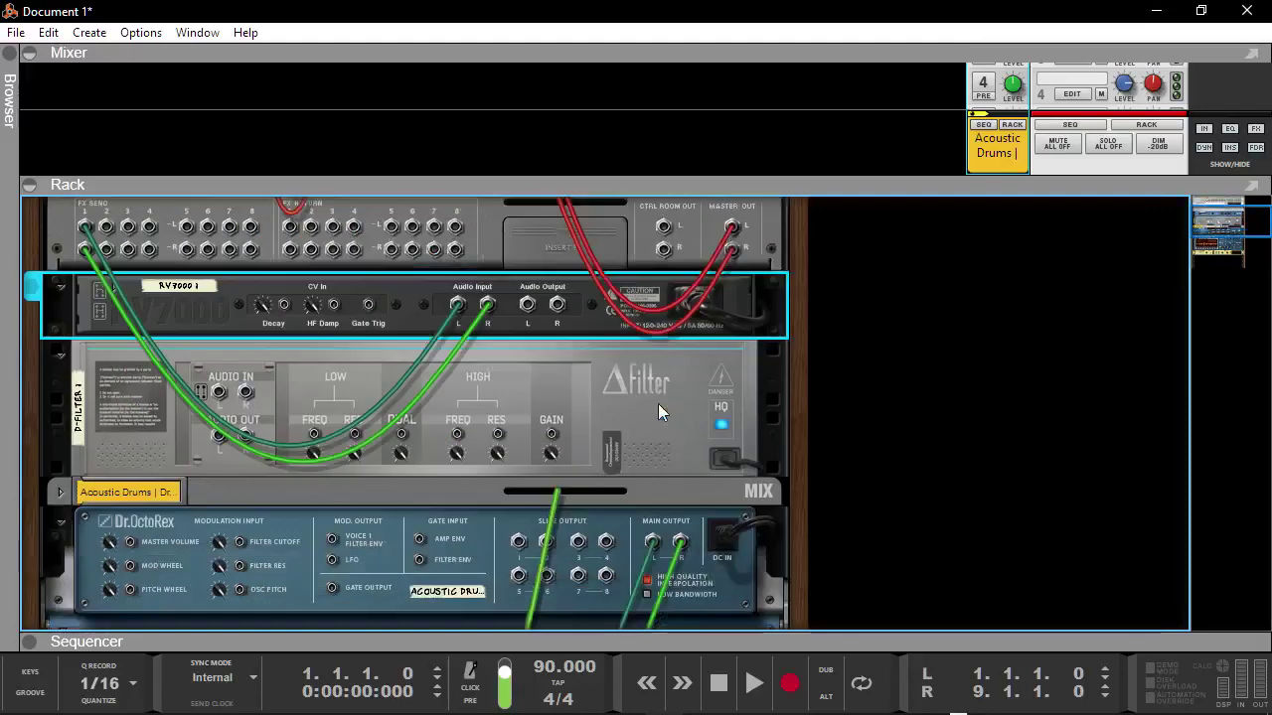
scroll(651, 377, down, 2)
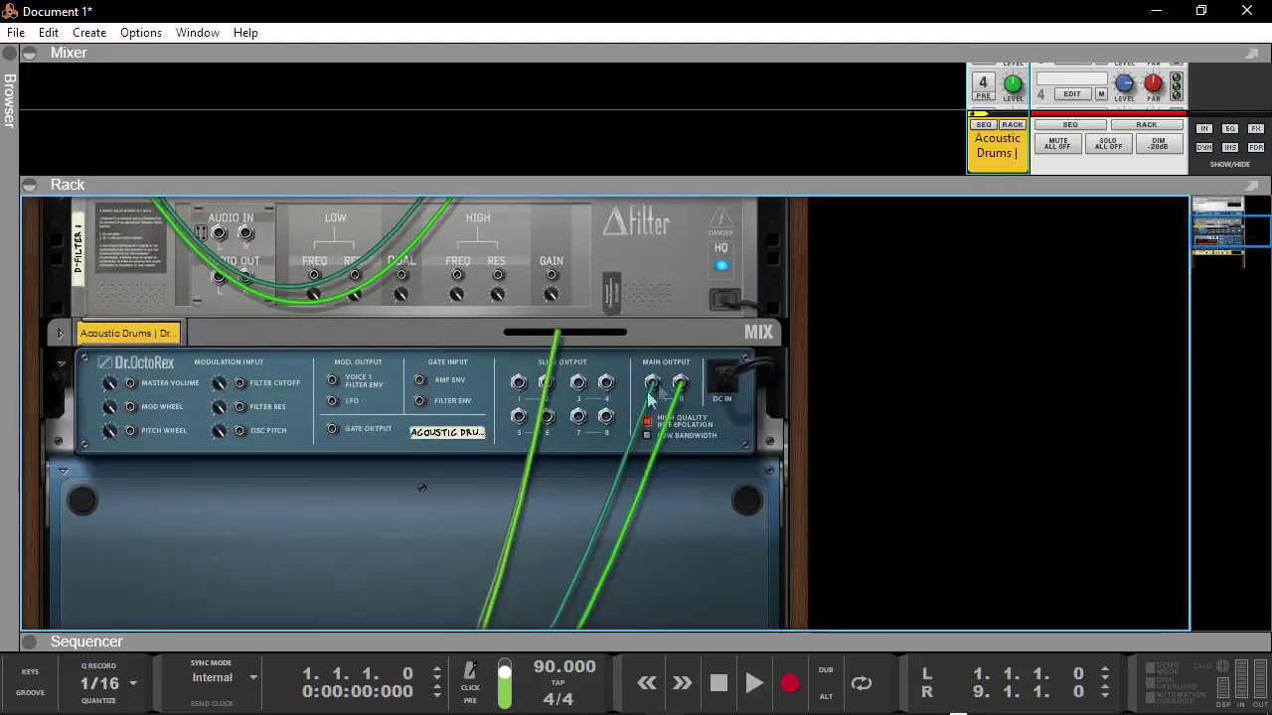
scroll(635, 407, down, 2)
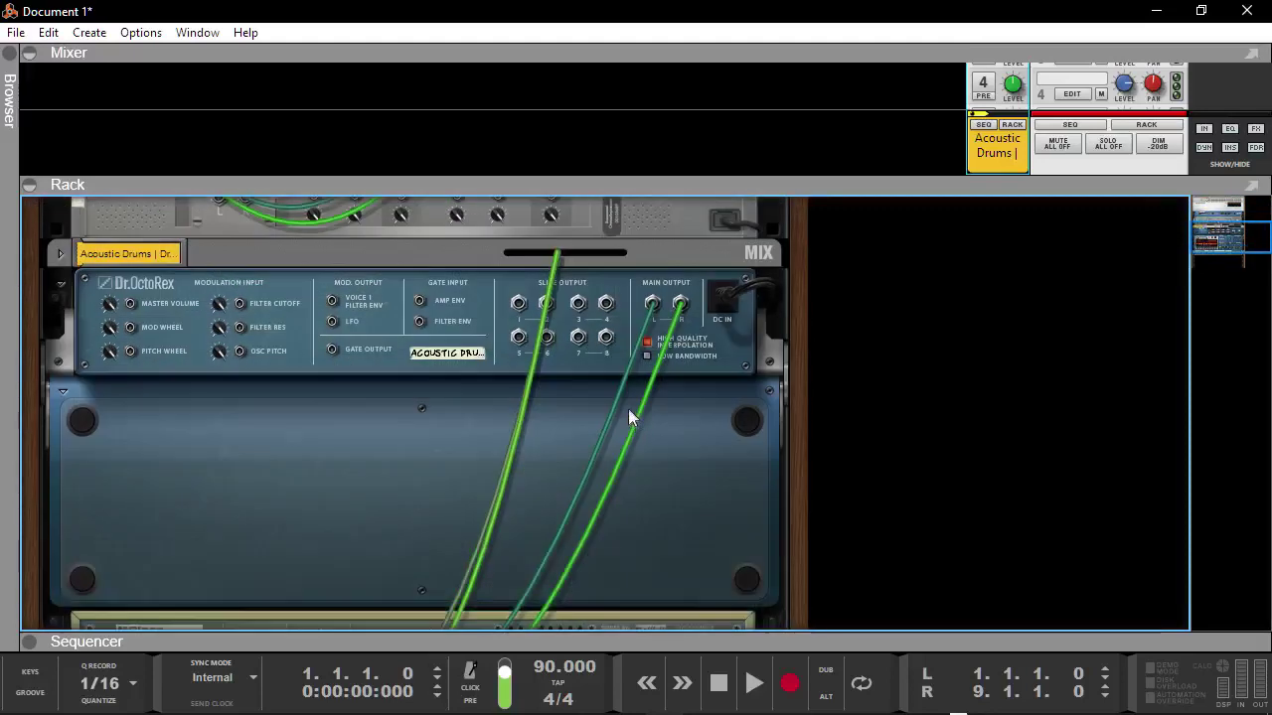
click(51, 255)
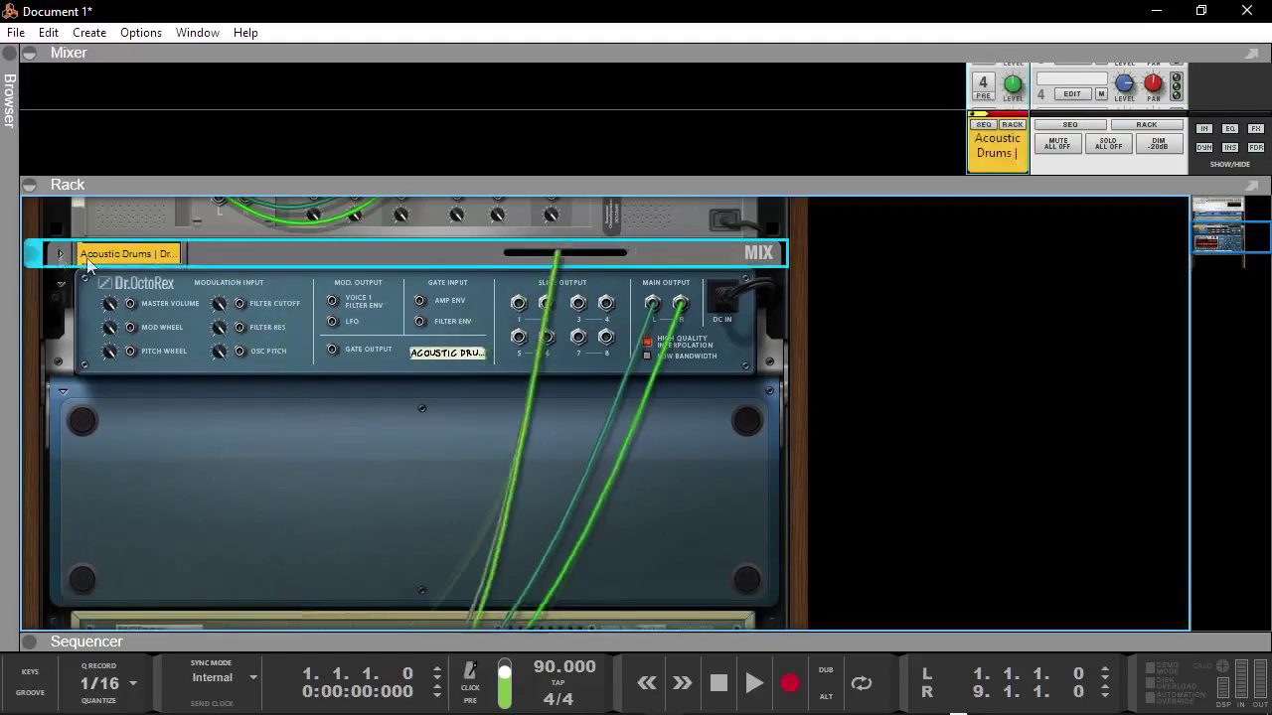
scroll(625, 382, up, 6)
scroll(626, 382, up, 2)
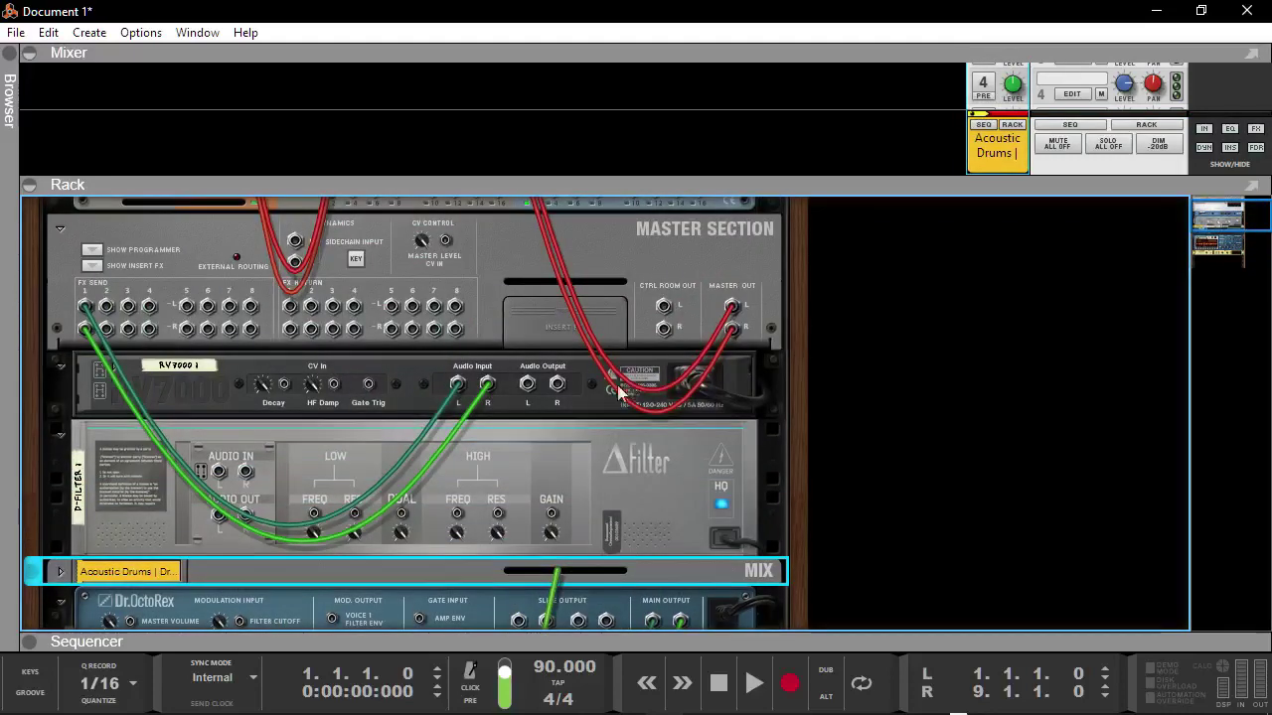
drag(526, 391, 217, 470)
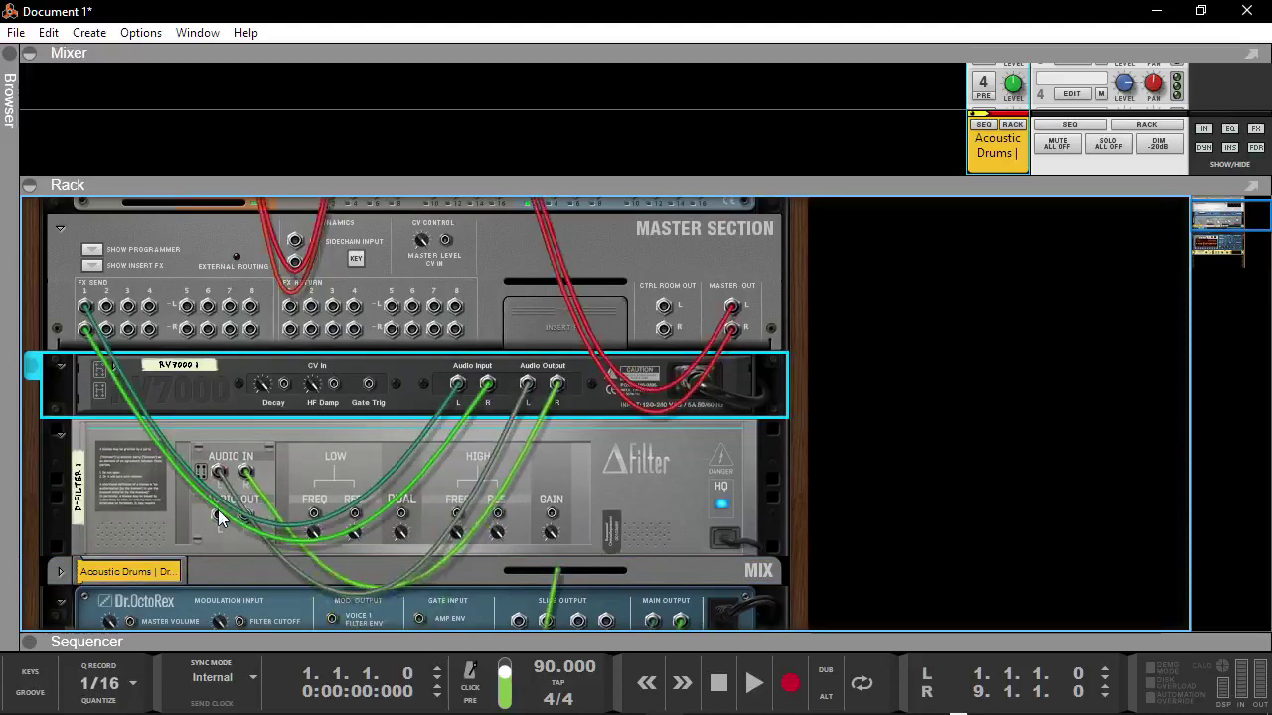
drag(219, 516, 291, 307)
key(Tab)
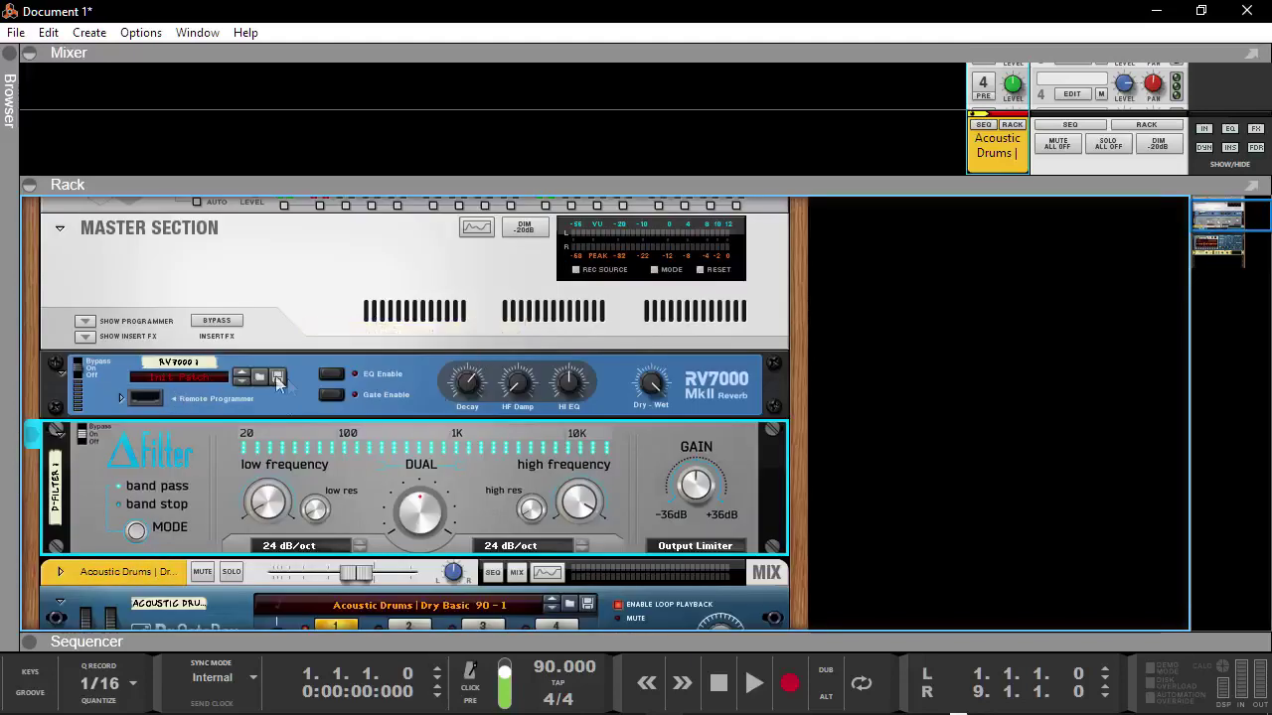
click(294, 403)
click(218, 433)
click(300, 390)
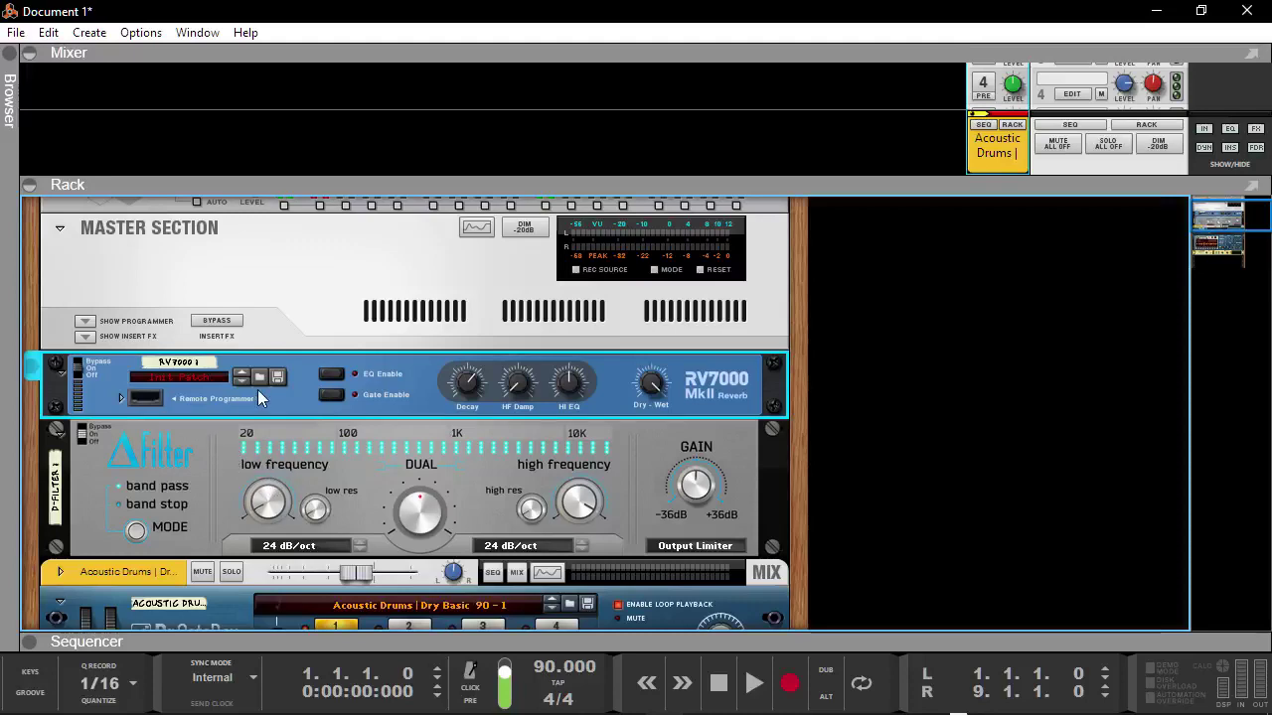
scroll(257, 389, down, 4)
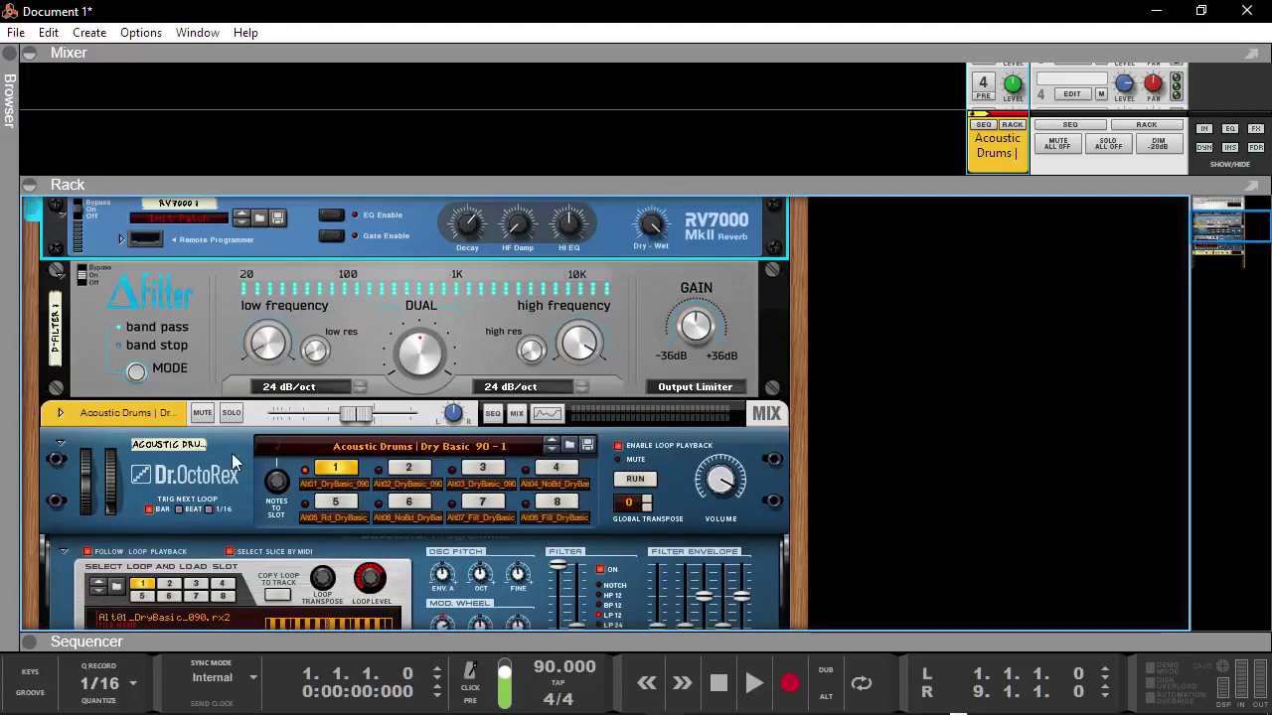
scroll(235, 460, up, 2)
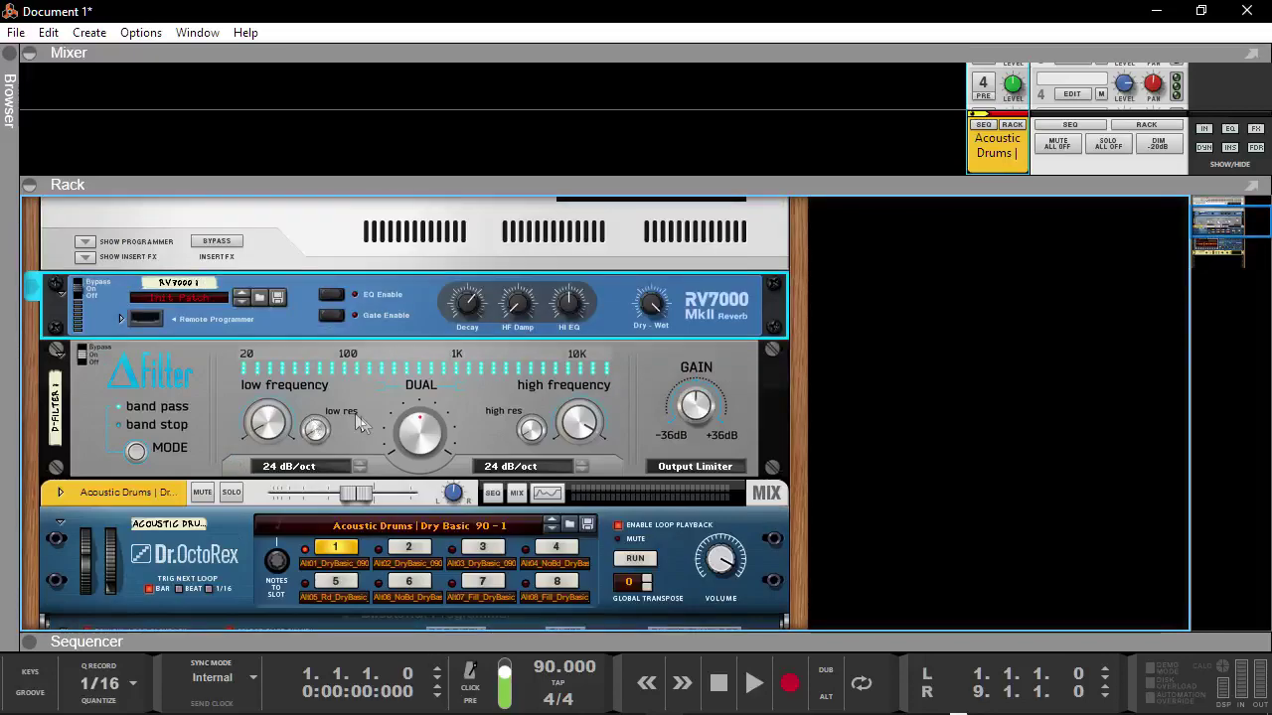
scroll(363, 427, up, 2)
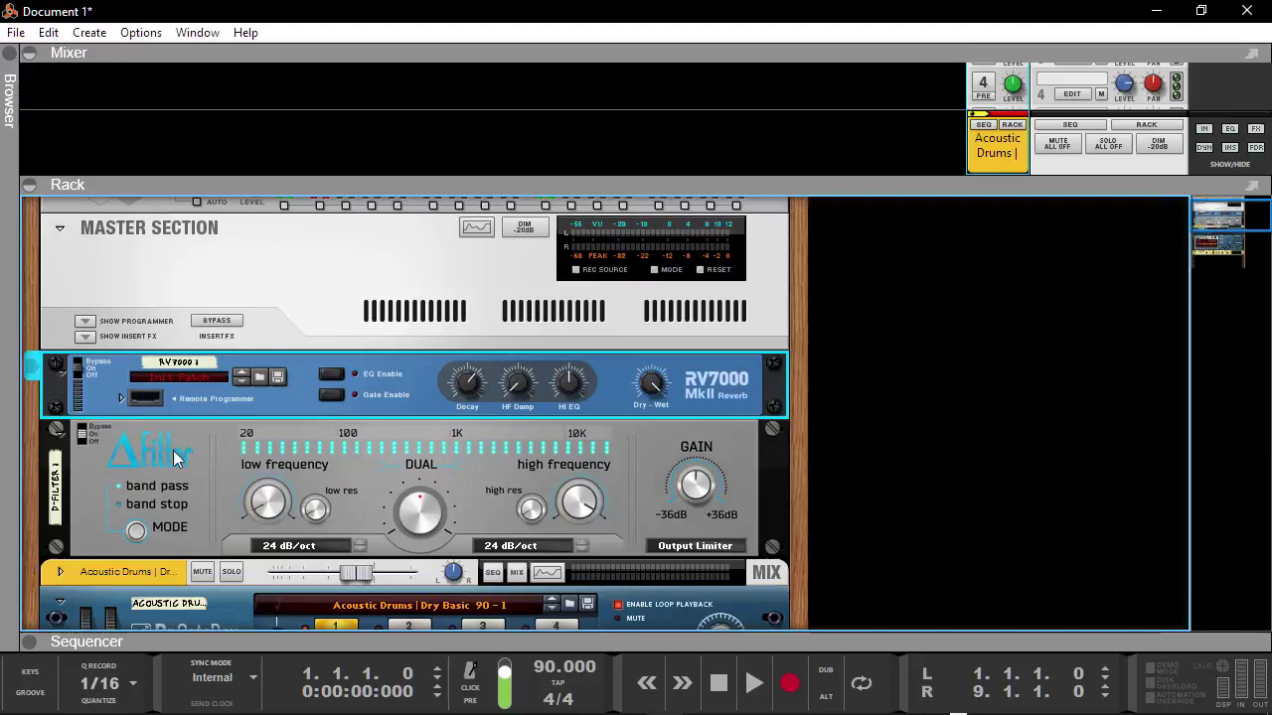
Sweep the D-Filter low and high cutoff knobs, then return the low cutoff to its minimum
drag(280, 506, 247, 474)
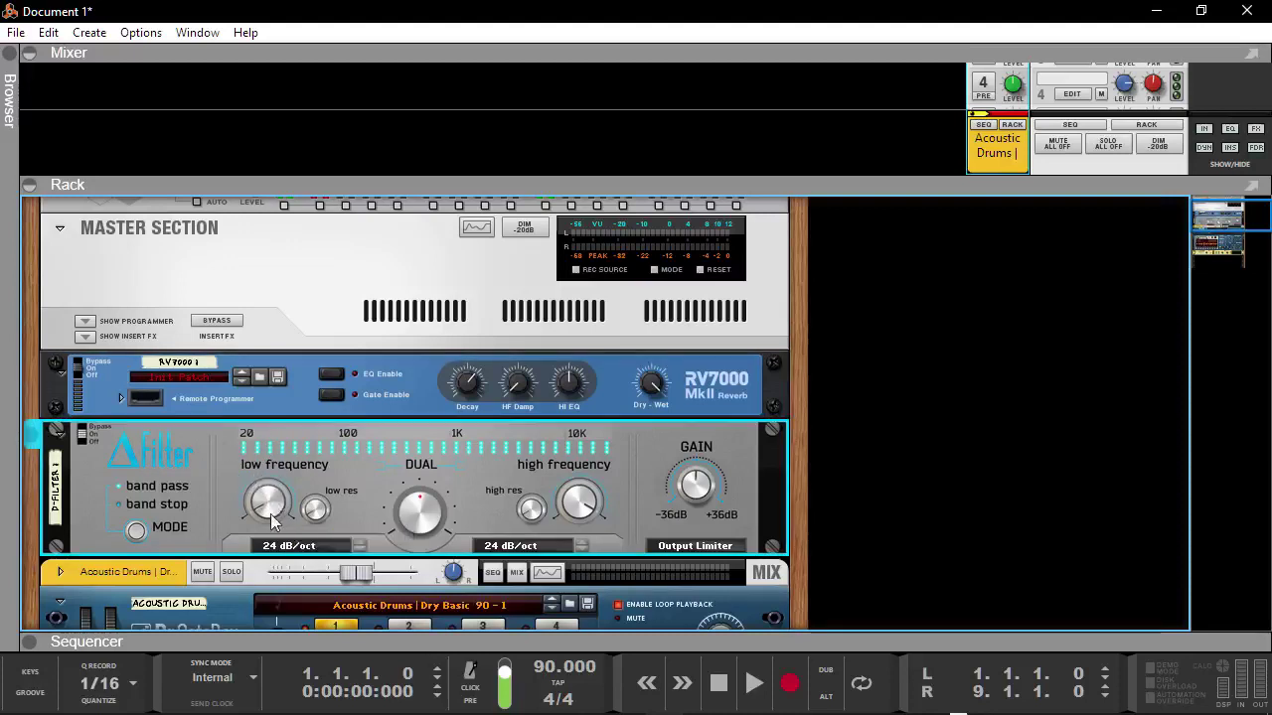
mouse_move(271, 516)
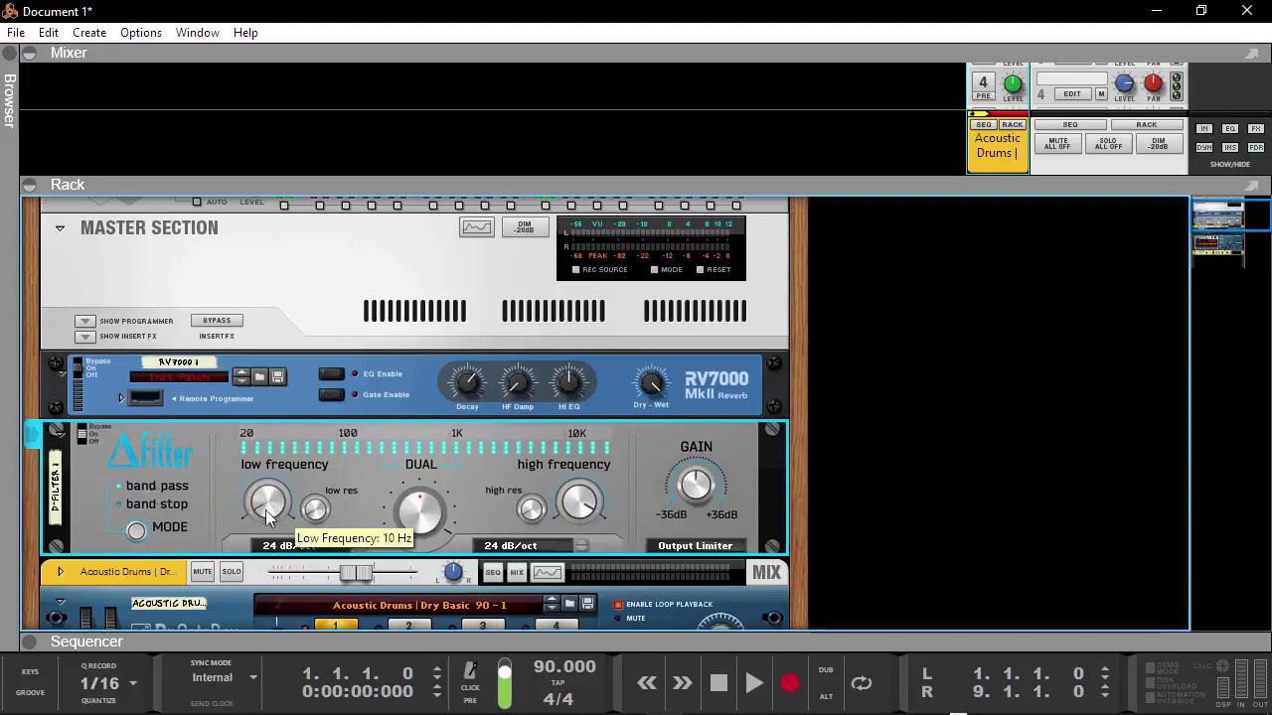
drag(266, 505, 268, 423)
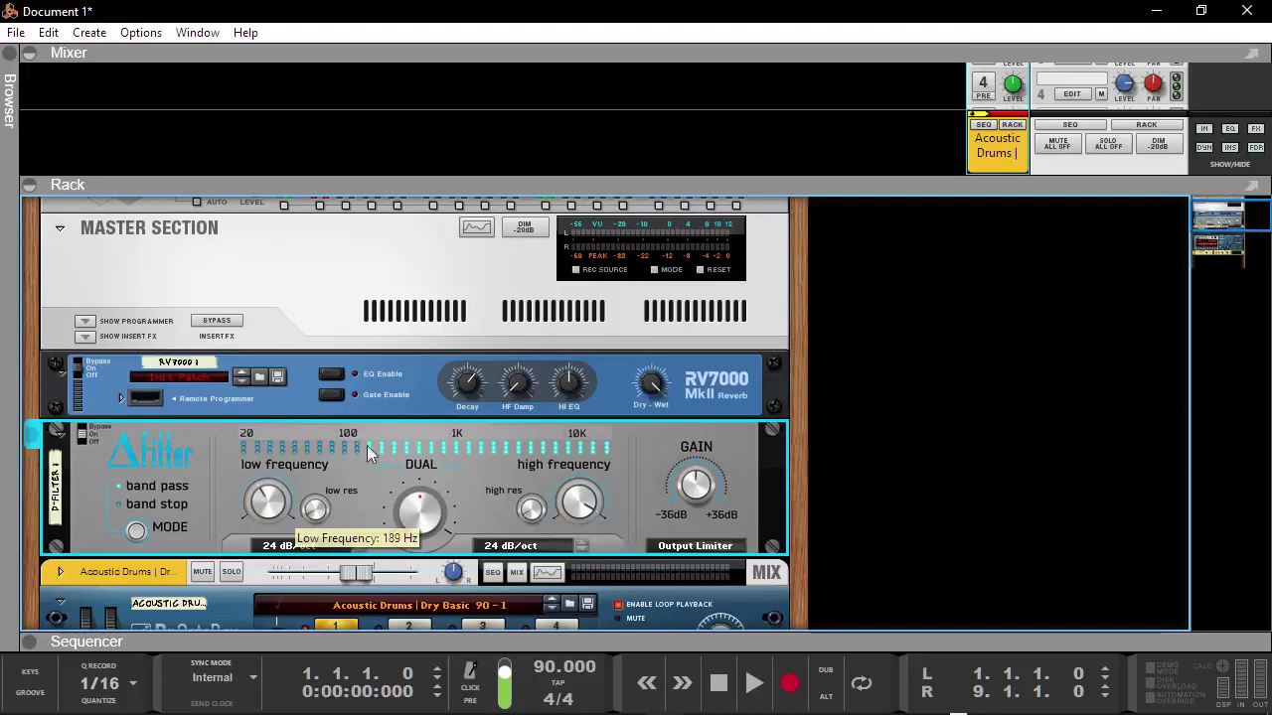
drag(586, 499, 574, 591)
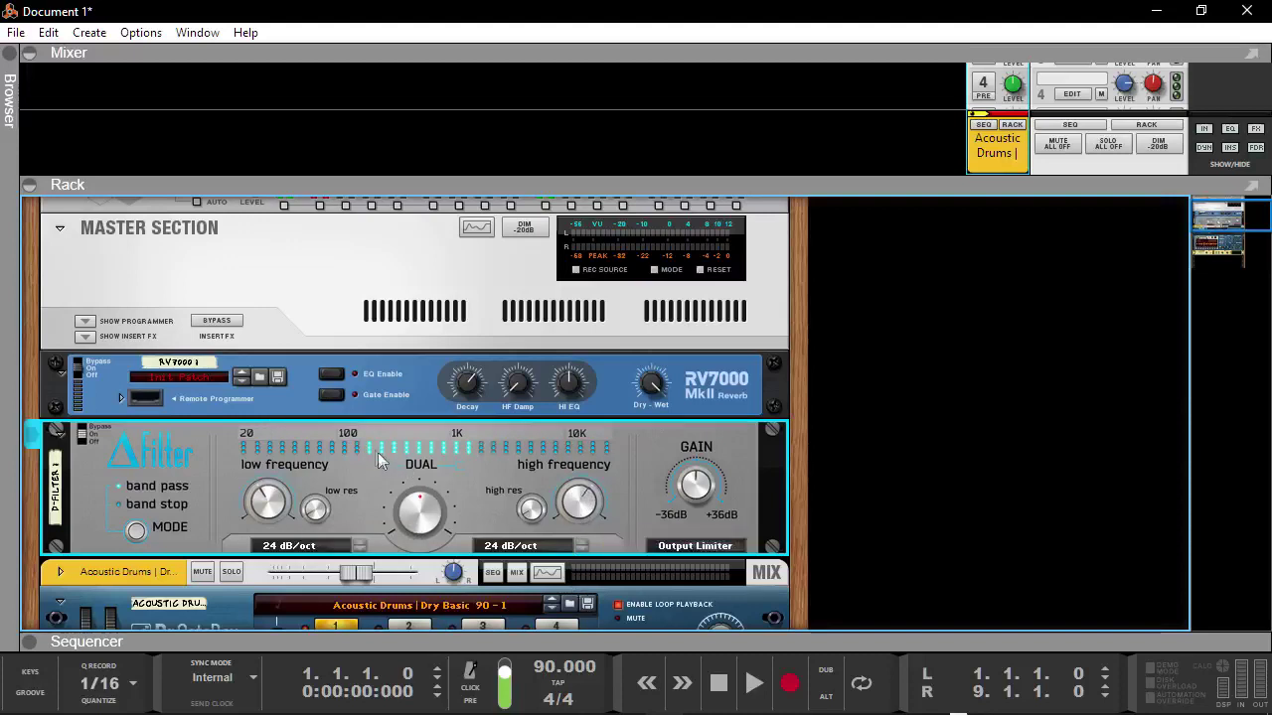
drag(266, 502, 268, 541)
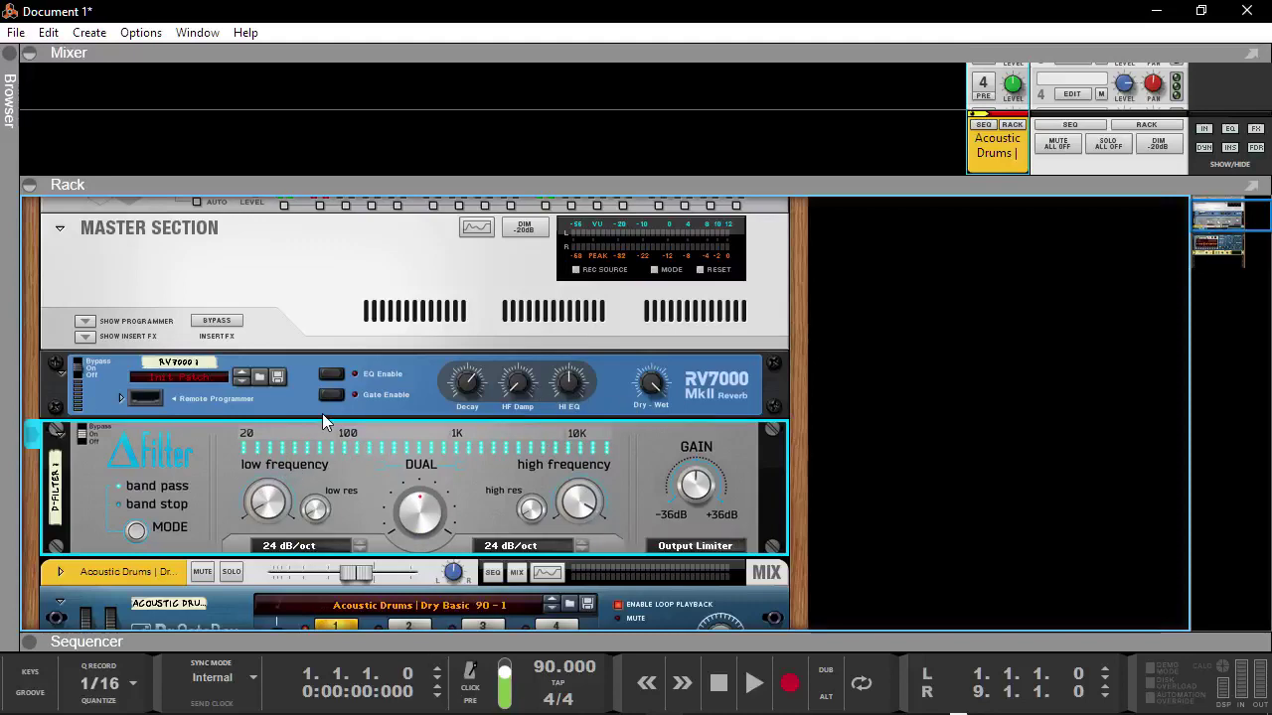
scroll(321, 413, down, 2)
scroll(278, 402, up, 1)
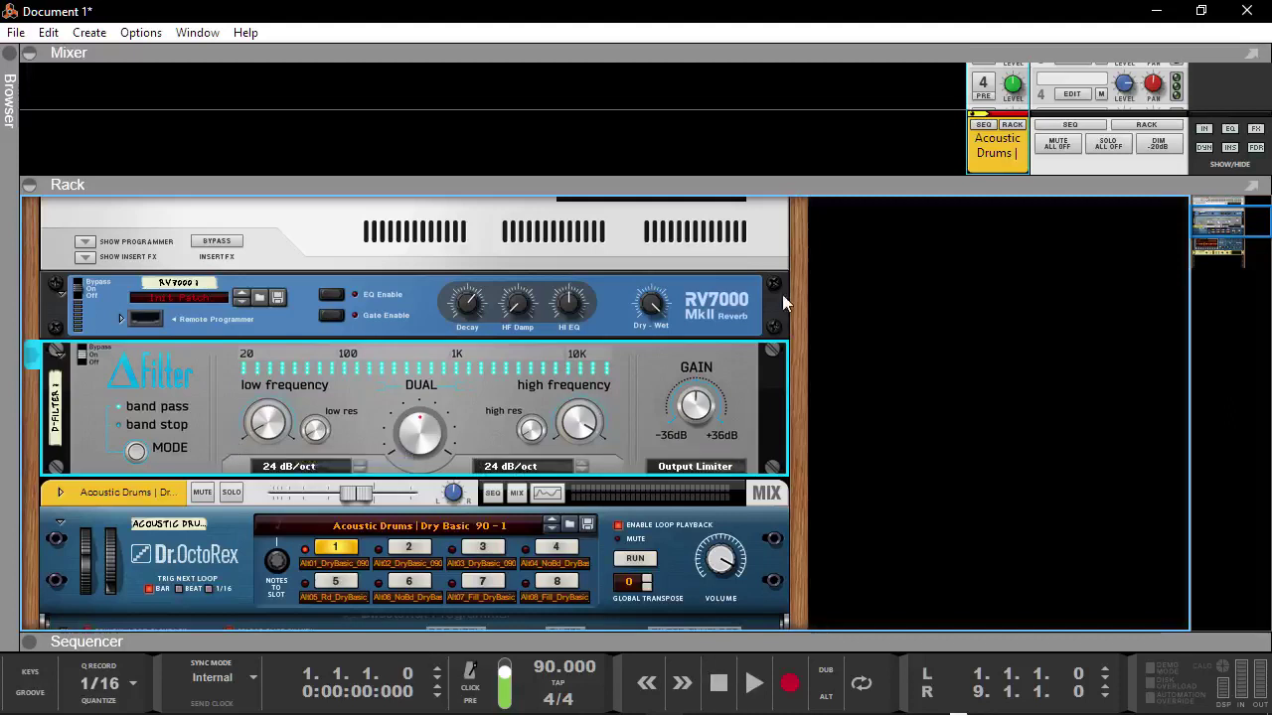
Play the drum loop, raise the low cutoff to about 27 Hz, and enlarge the mixer to fill the window
key(space)
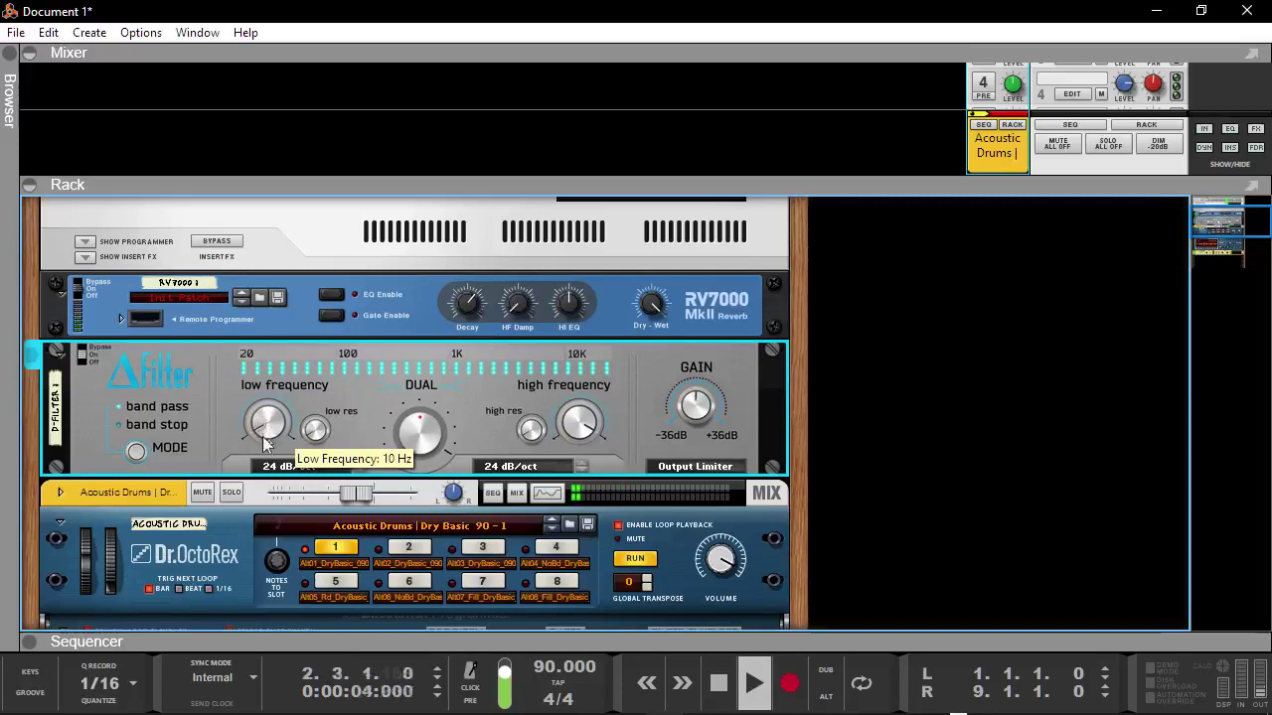
drag(267, 440, 260, 344)
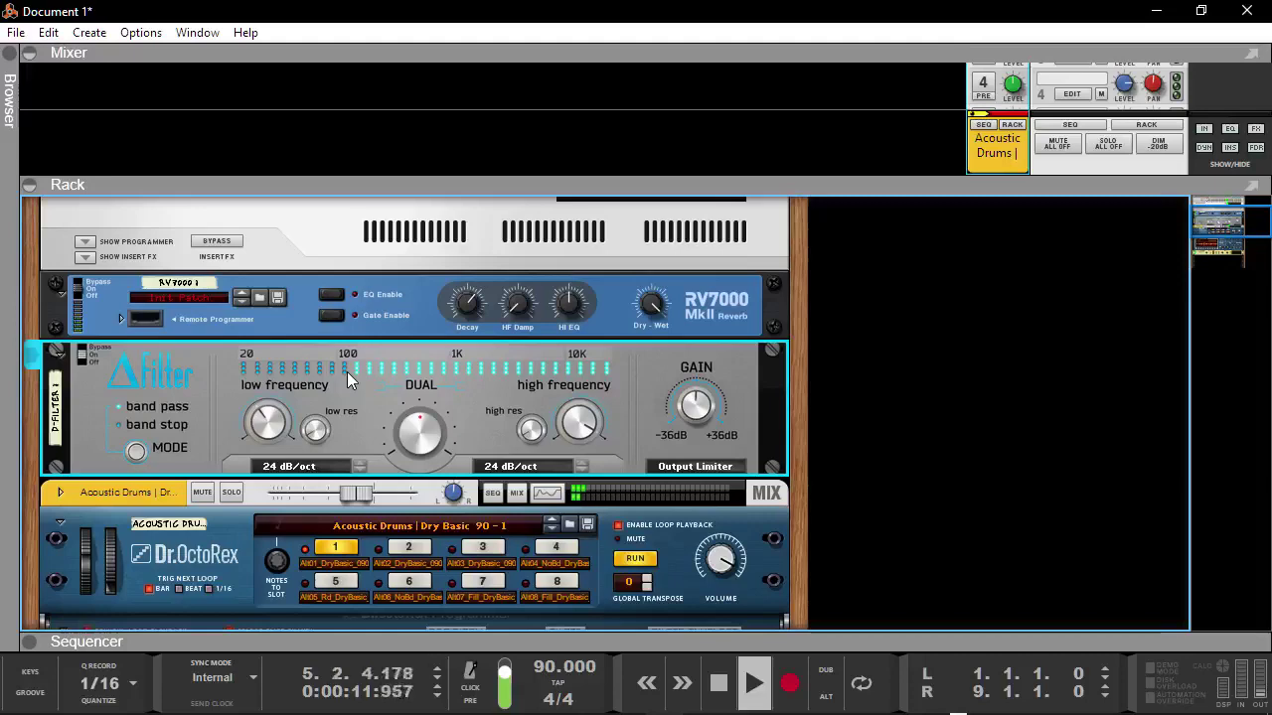
drag(871, 186, 875, 602)
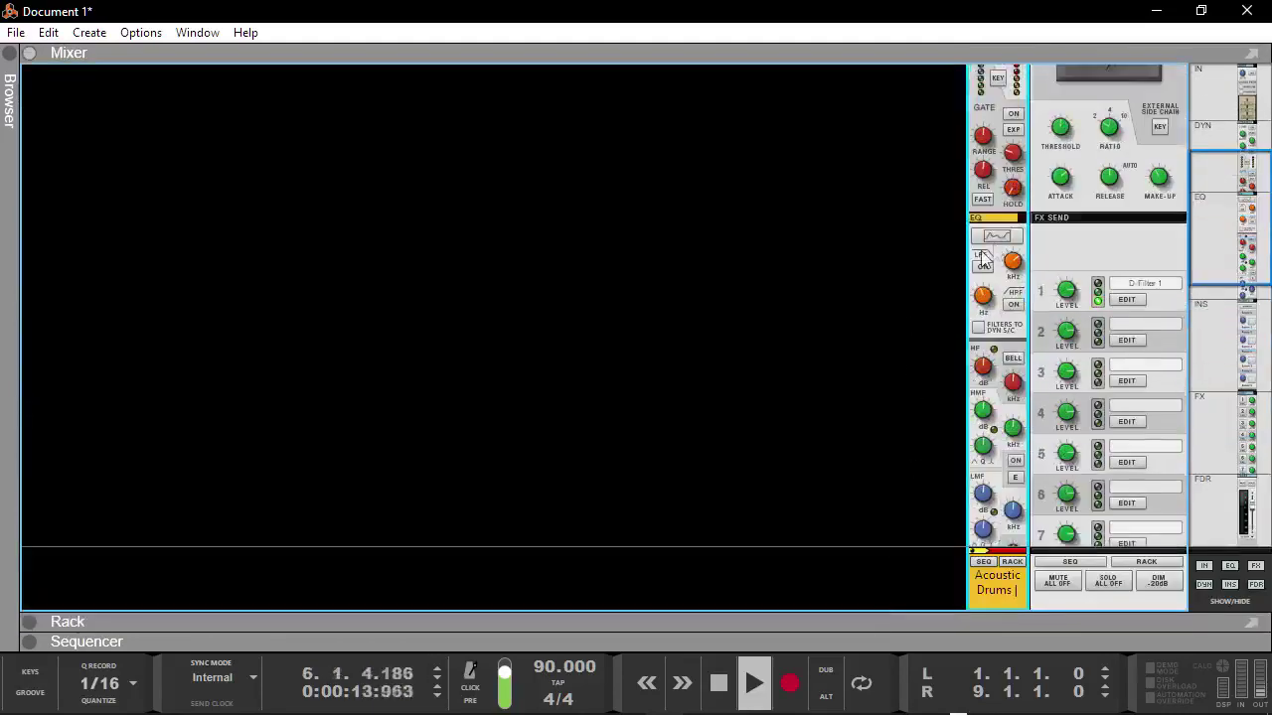
View the drum channel's spectrum analyzer, close it, and enlarge the rack view again
click(998, 236)
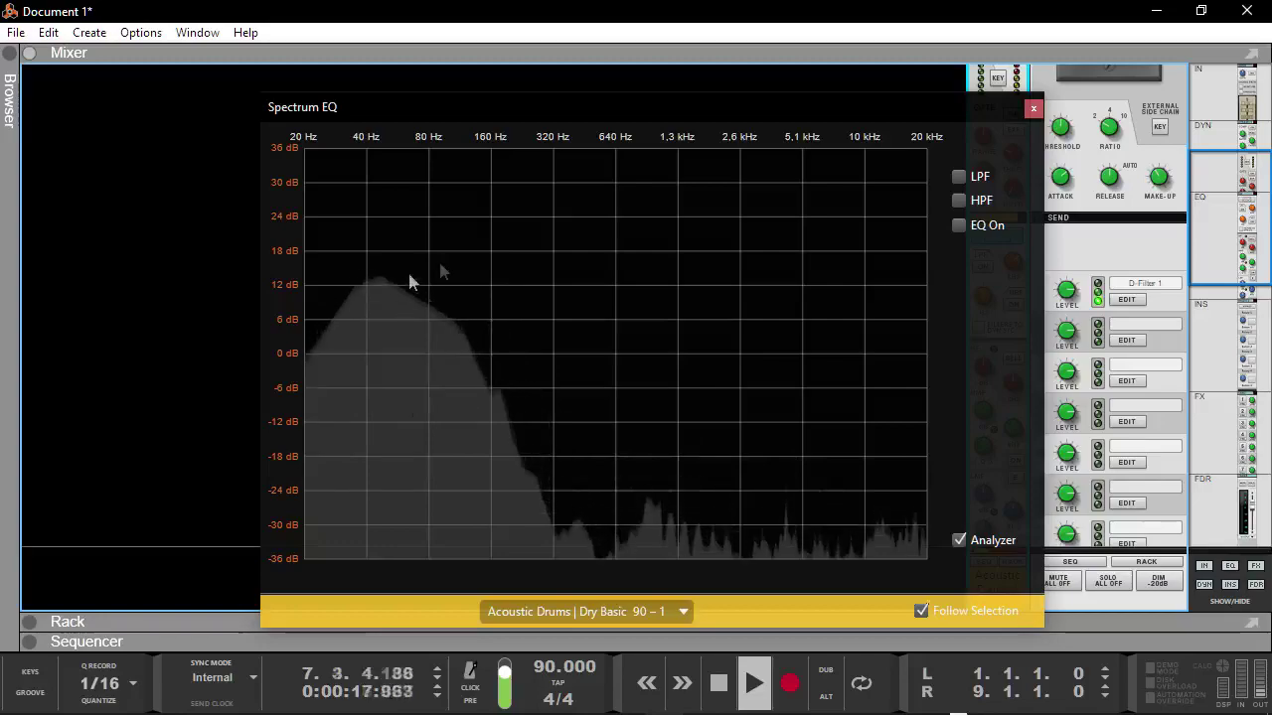
click(1034, 107)
drag(606, 624, 550, 105)
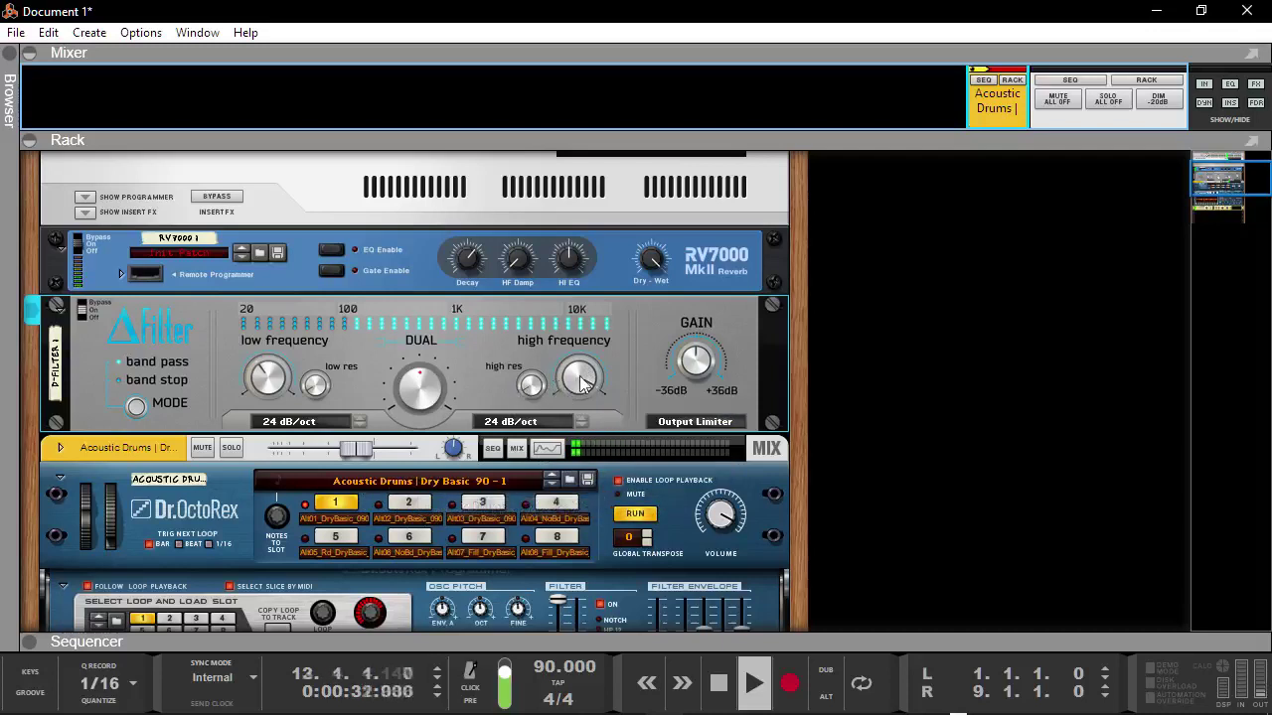
Lower the D-Filter high cutoff to about 7.1 kHz, lower the low cutoff, and set the high slope to 12 dB/oct
drag(582, 384, 573, 435)
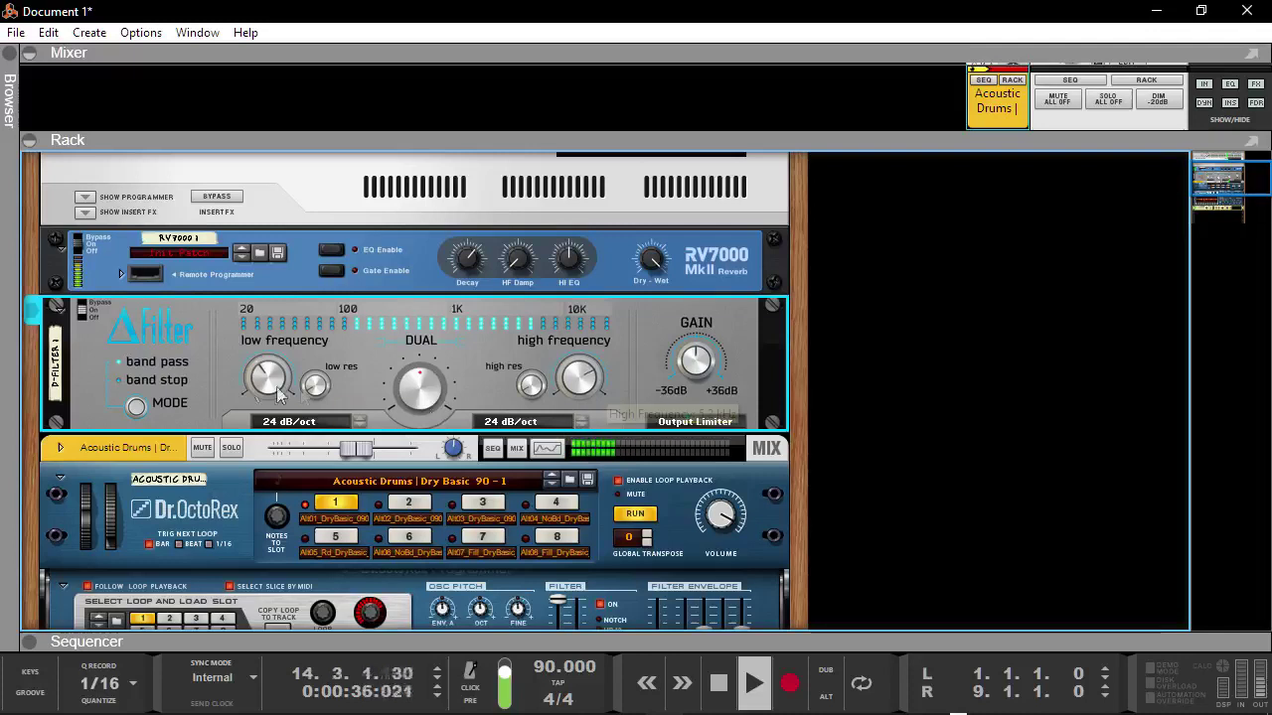
drag(267, 379, 267, 403)
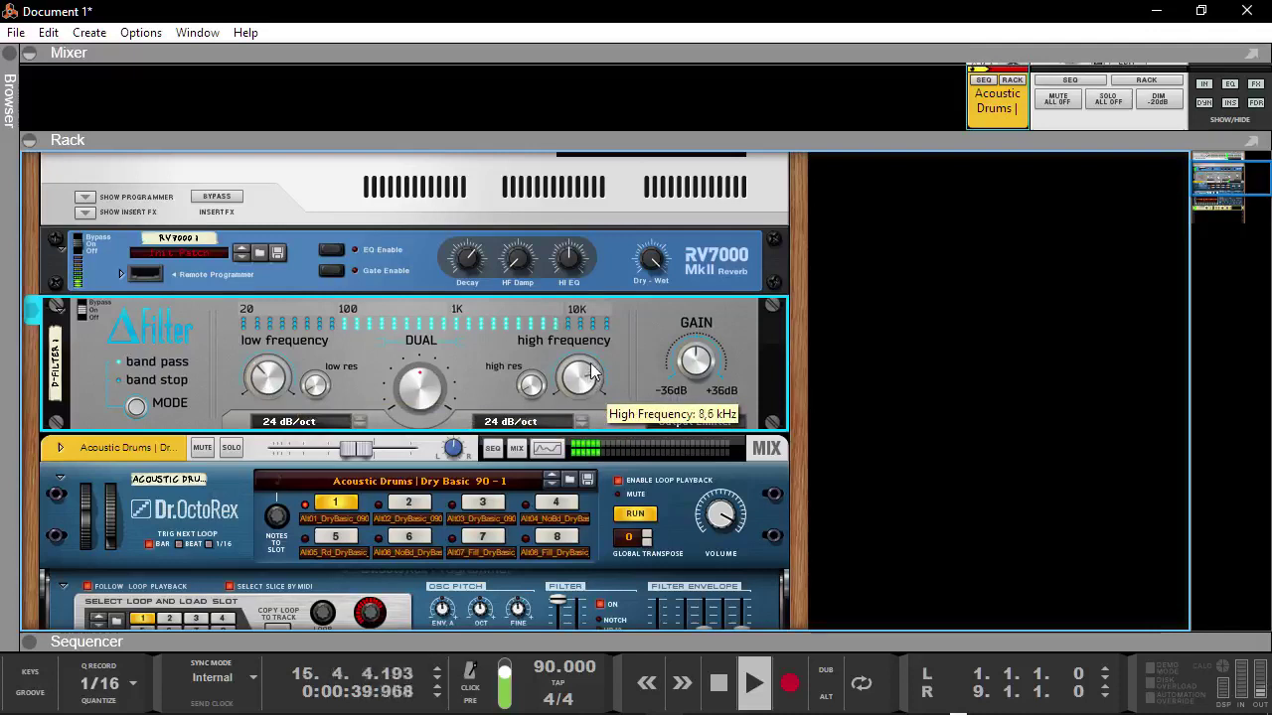
click(511, 421)
click(561, 452)
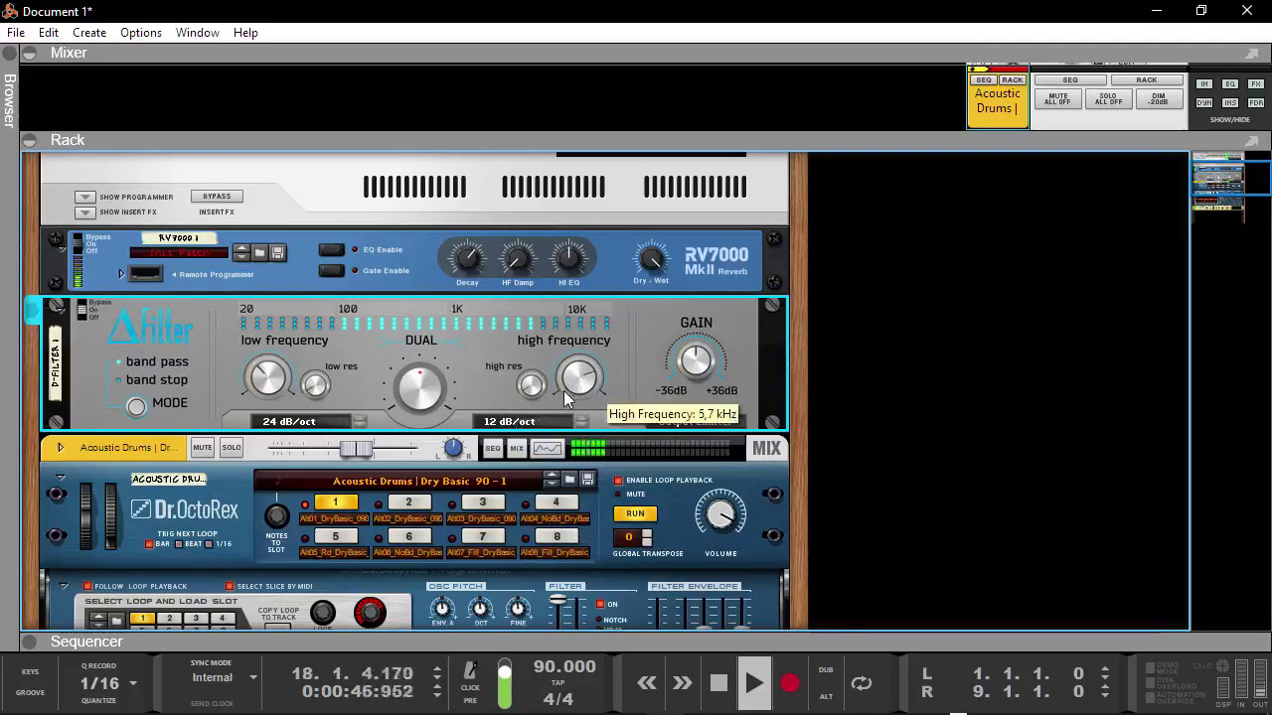
Bring the high cutoff down to about 2.3 kHz and fine-tune the dual frequency shift slightly
drag(581, 385, 580, 388)
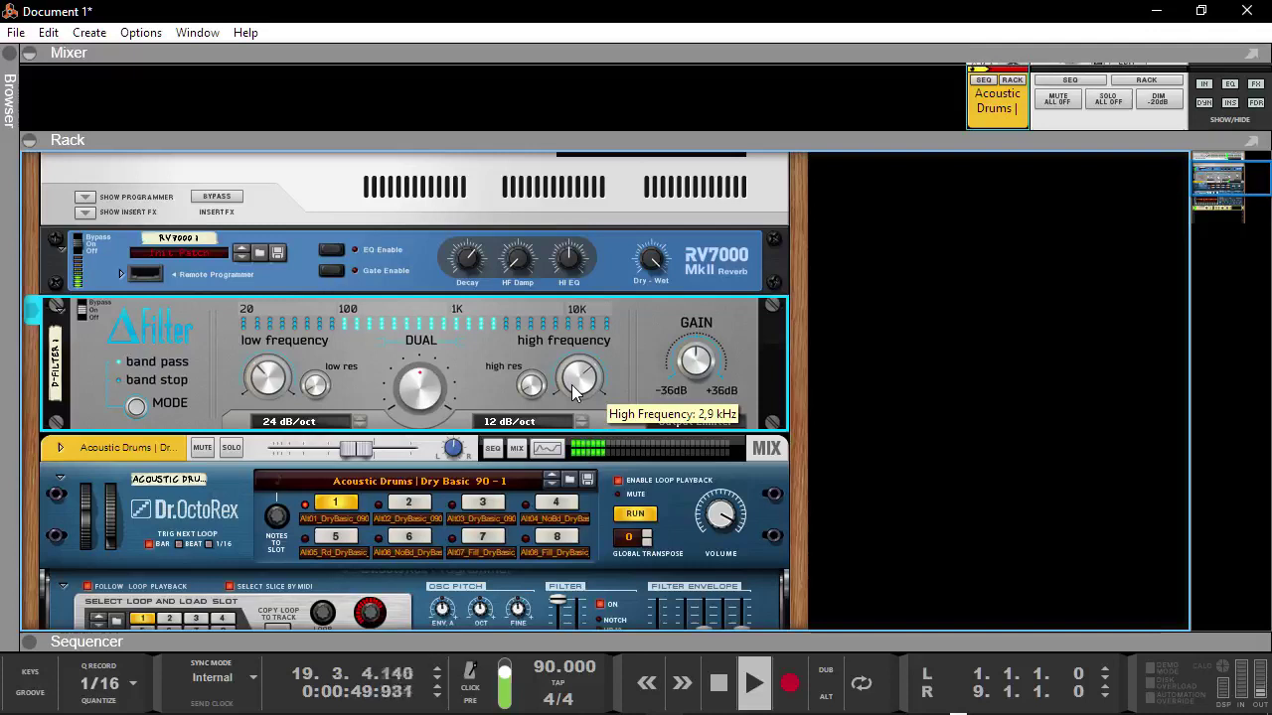
drag(576, 393, 571, 400)
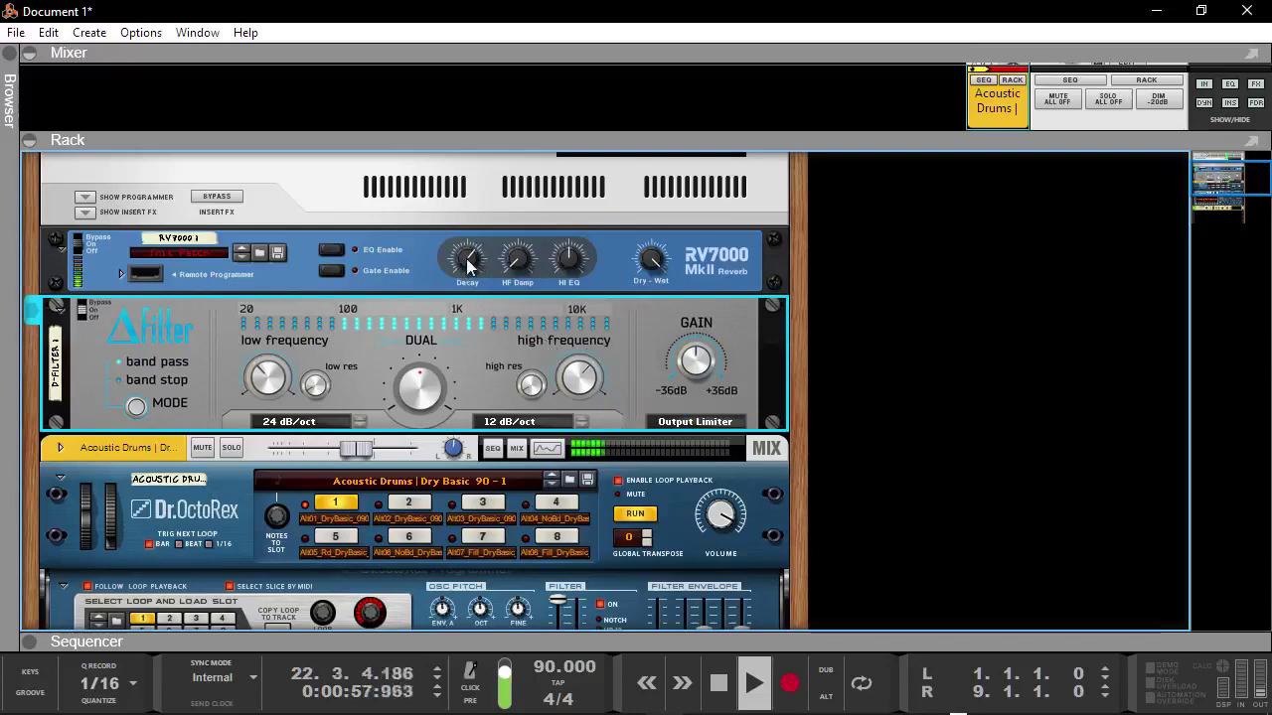
scroll(321, 449, down, 2)
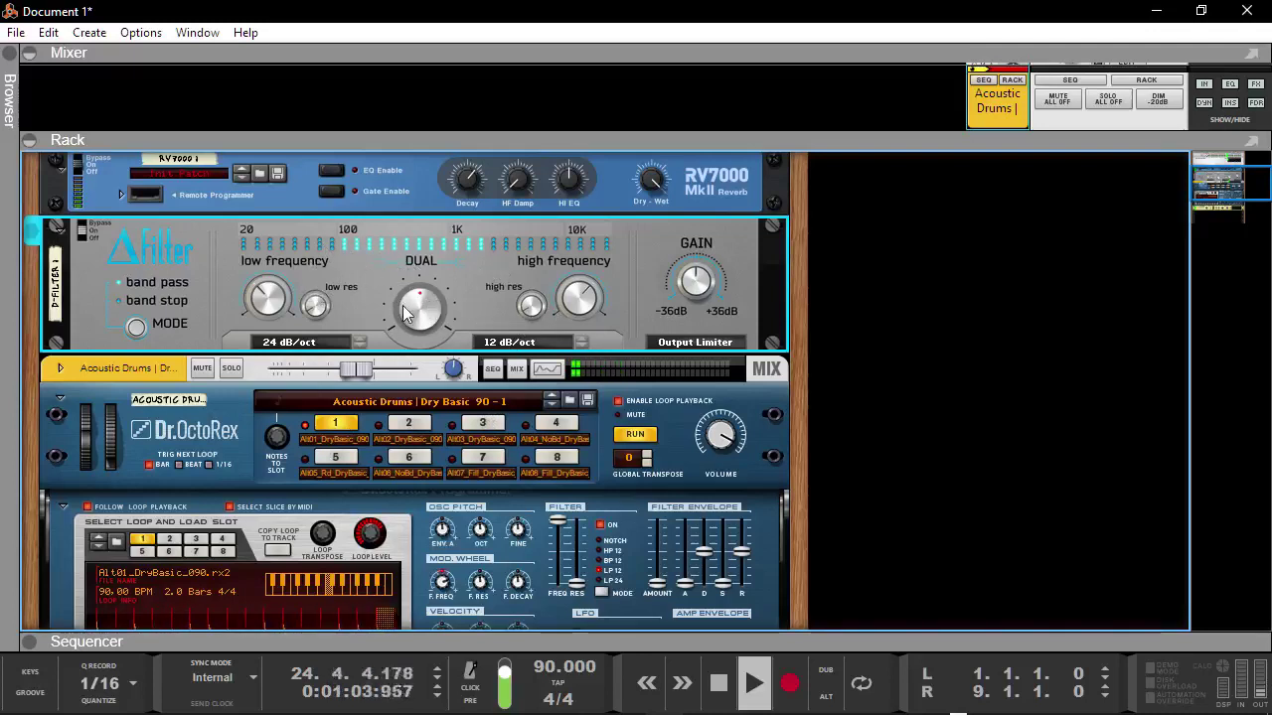
drag(420, 310, 407, 323)
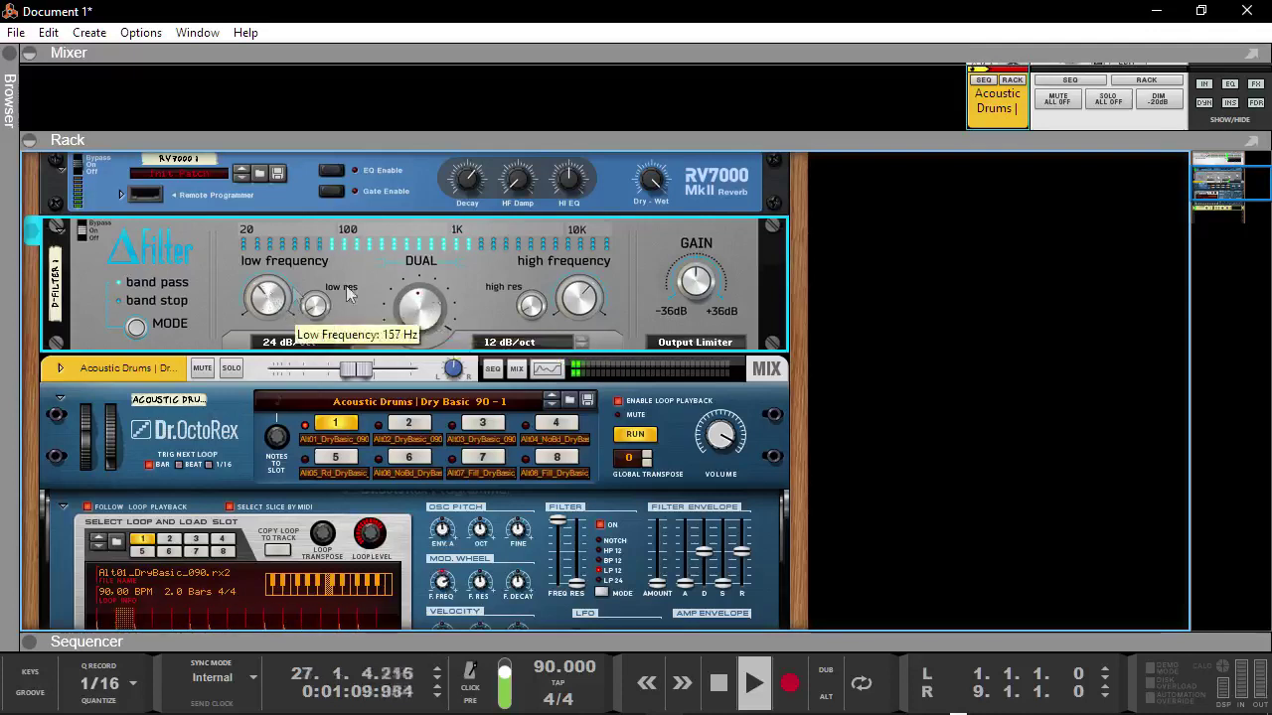
drag(443, 303, 437, 300)
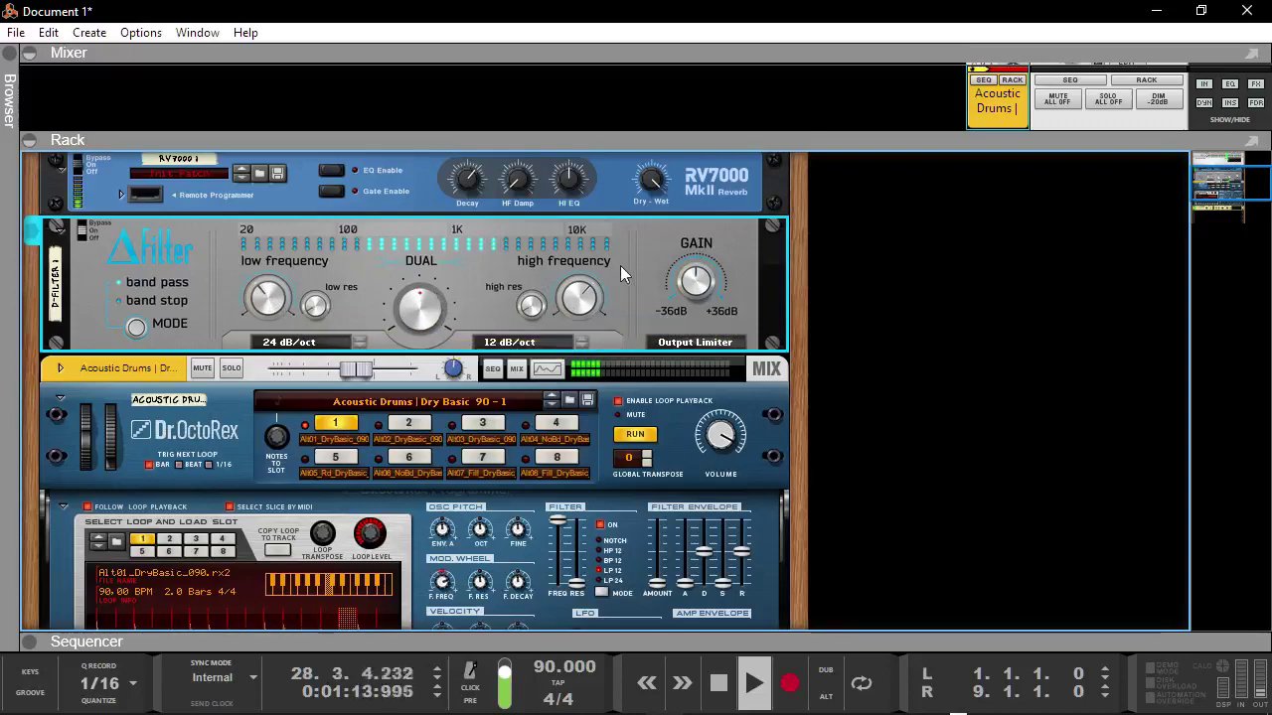
In the enlarged mixer, drop the drum channel's Send 1 level to about -16.5 dB, then restore the rack
drag(860, 140, 860, 510)
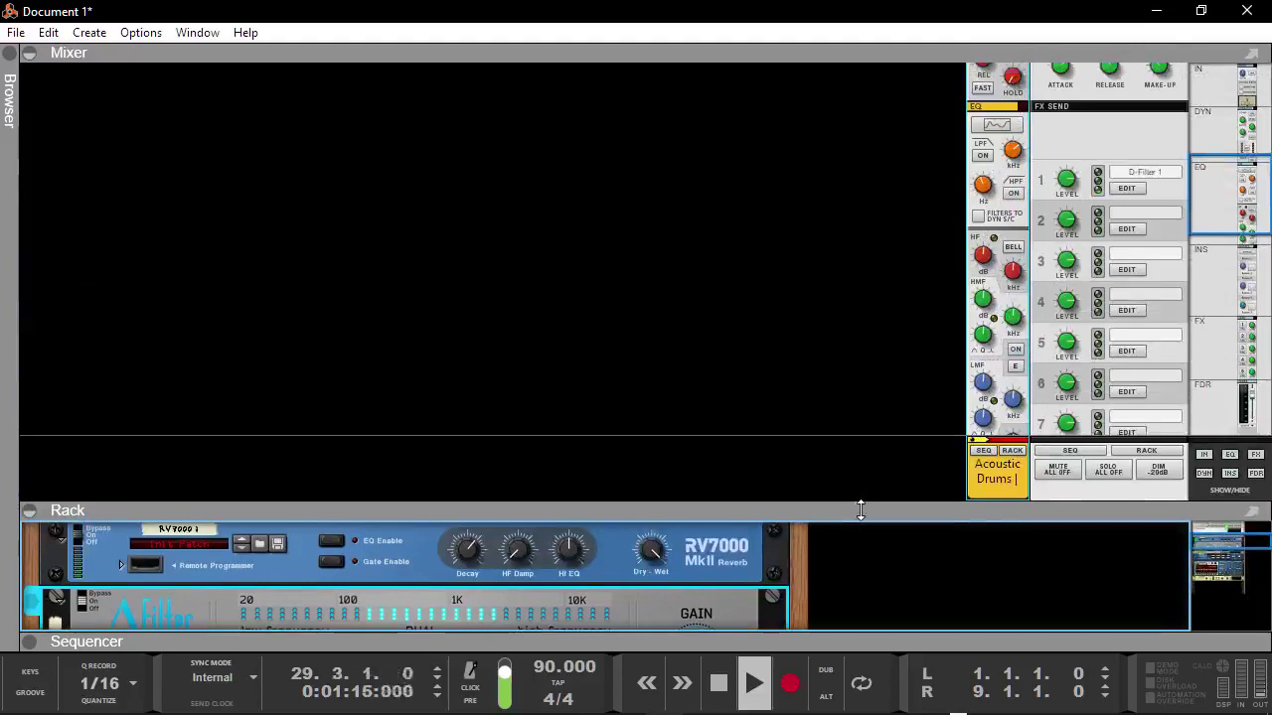
scroll(785, 248, down, 10)
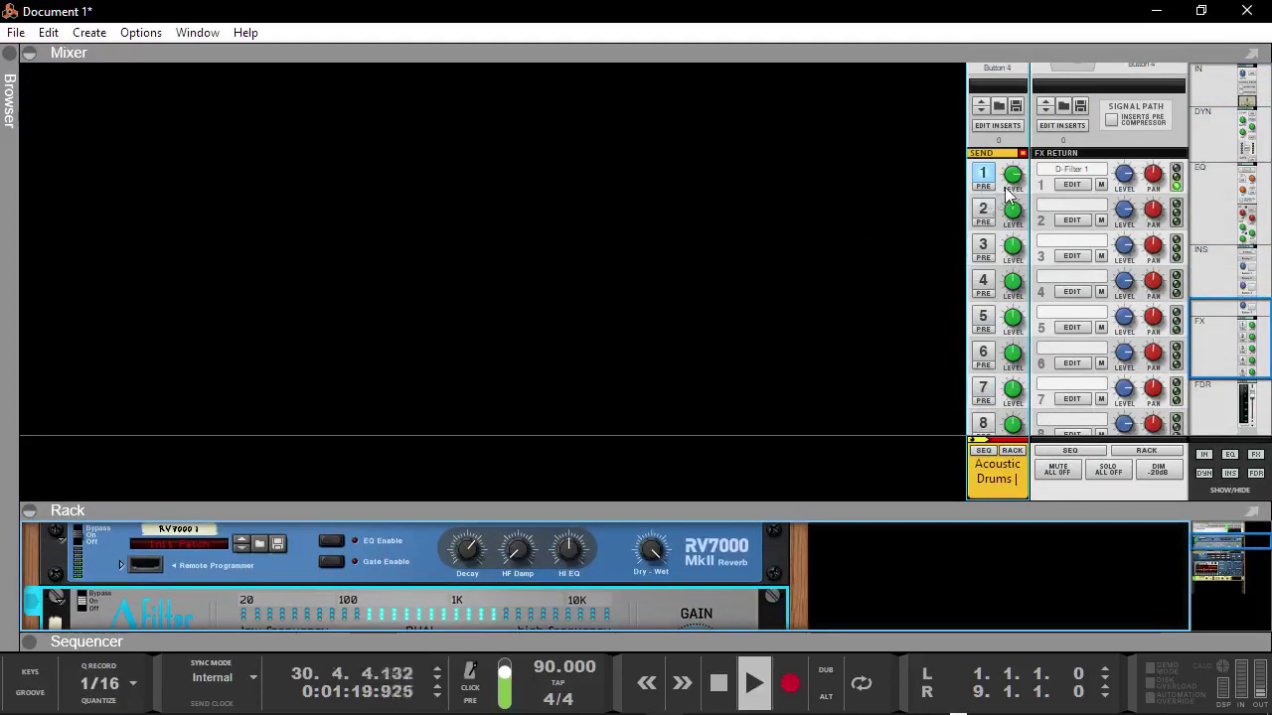
mouse_move(1015, 179)
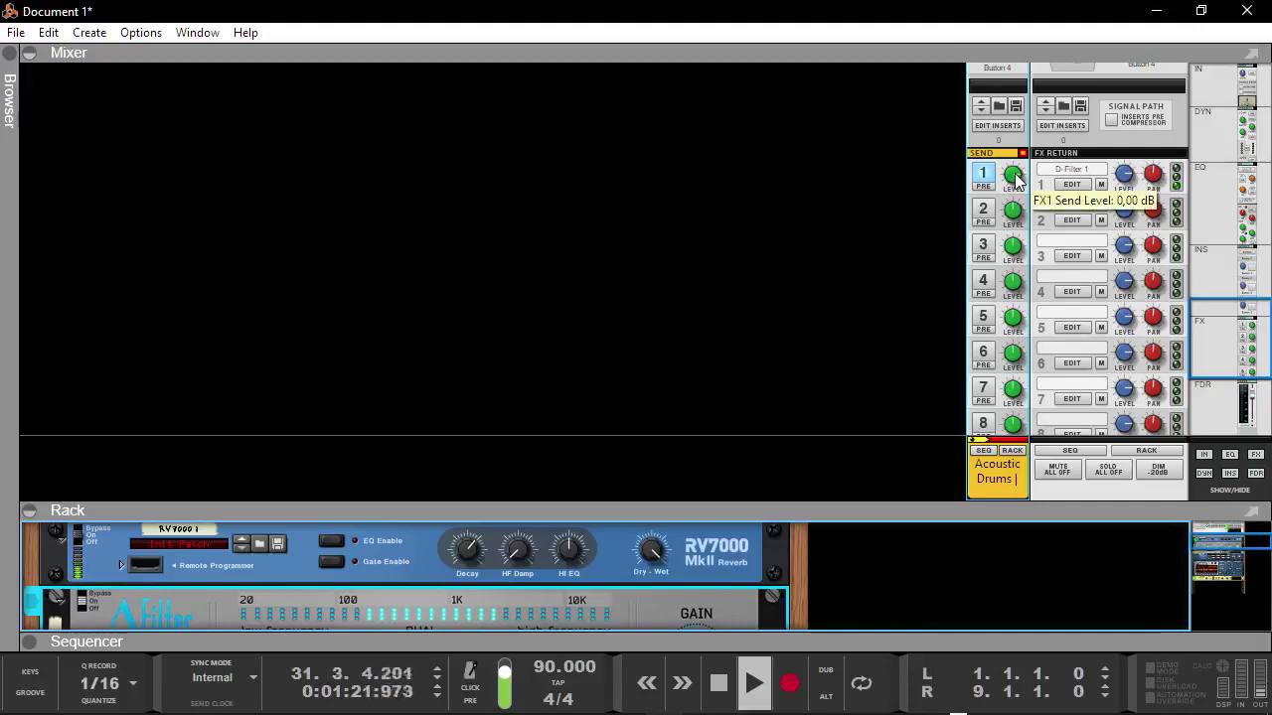
drag(1016, 179, 908, 264)
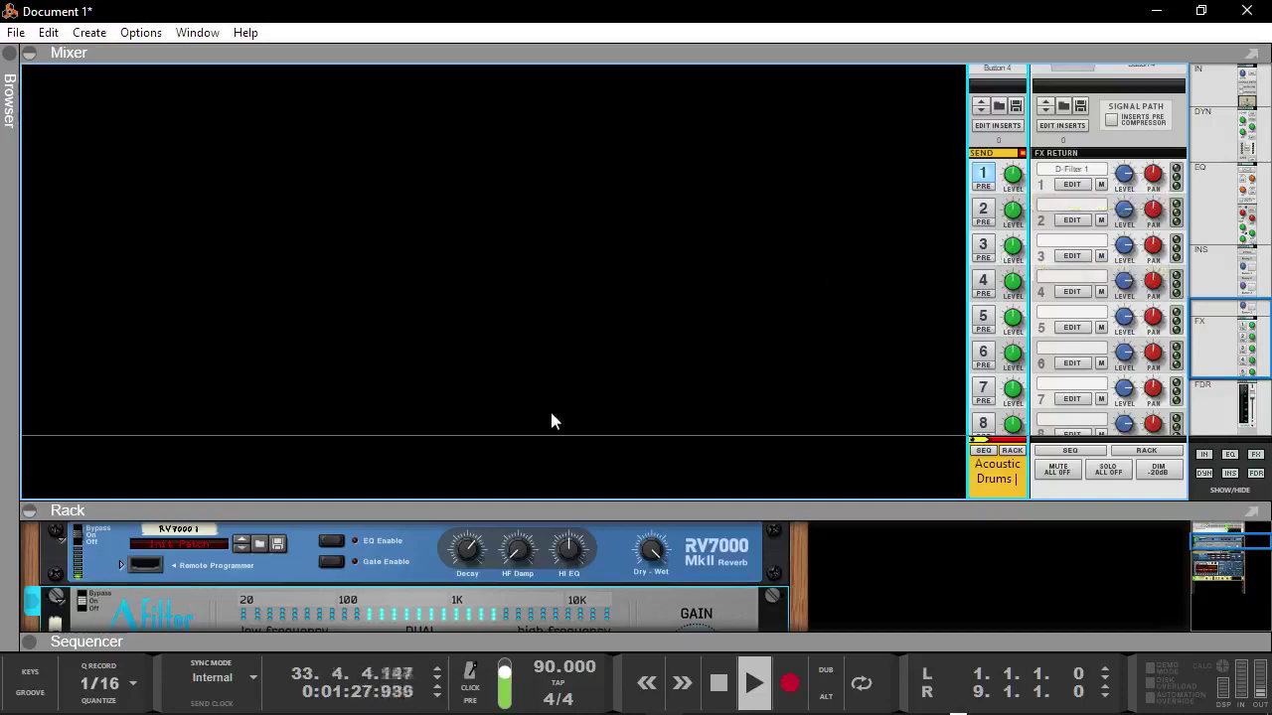
drag(686, 507, 678, 431)
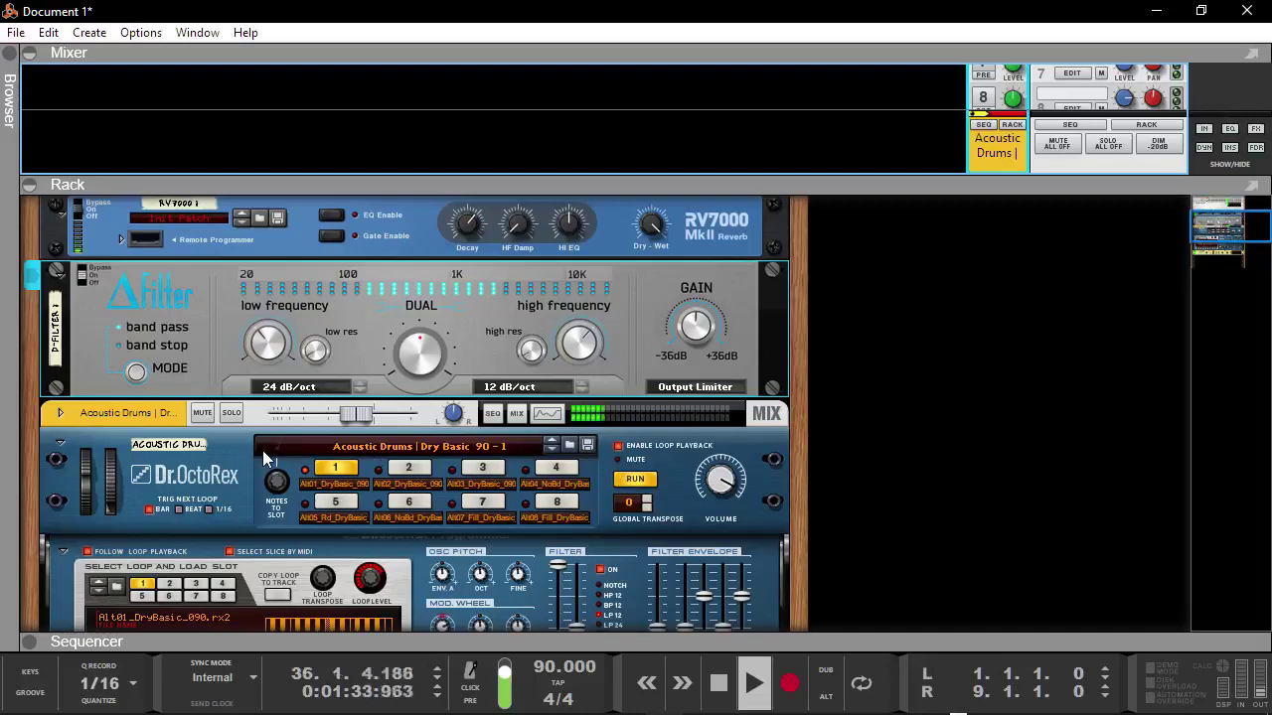
Collapse the Dr.OctoRex programmer panel to reveal the Maximizer, then scroll back up to the RV7000
scroll(278, 413, down, 2)
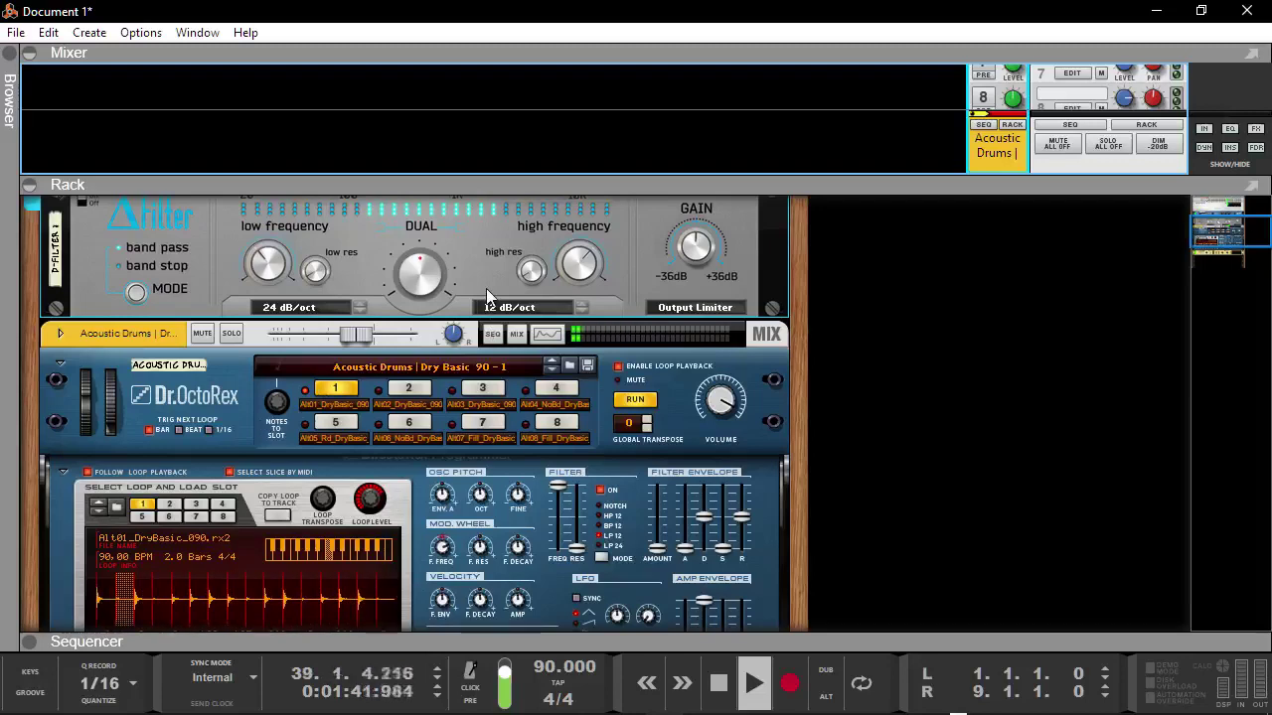
scroll(248, 447, down, 1)
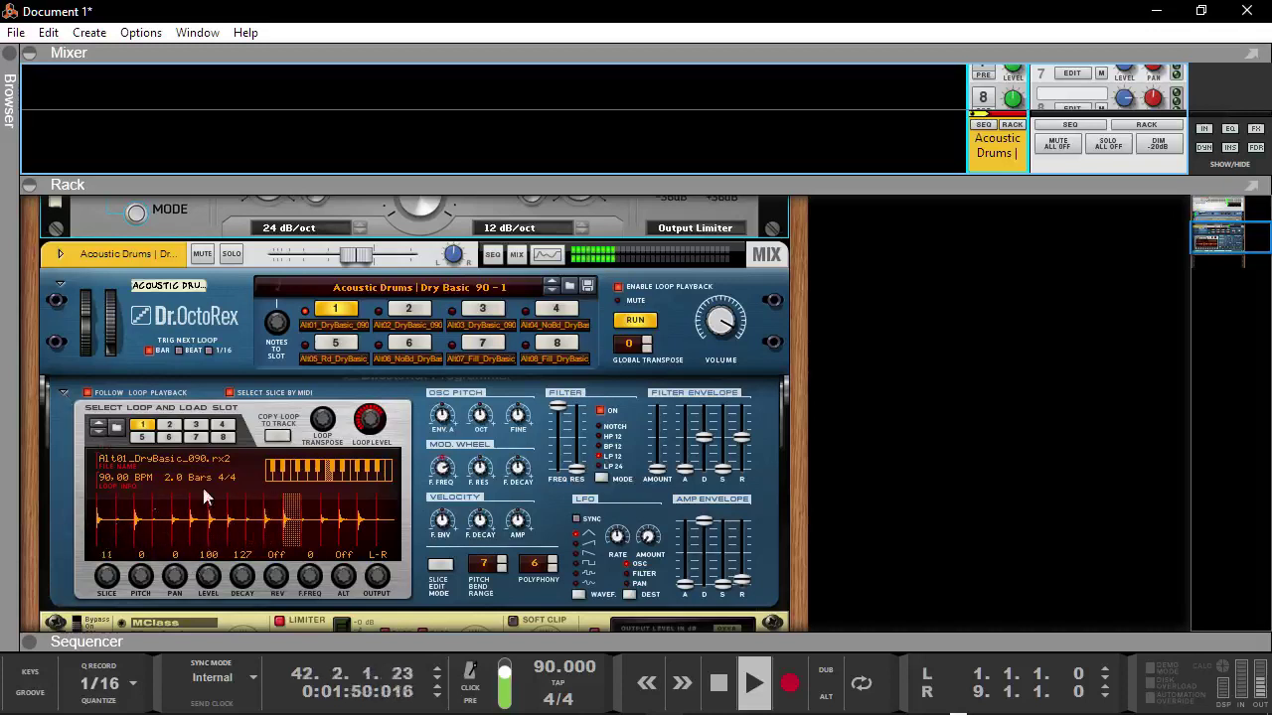
click(63, 393)
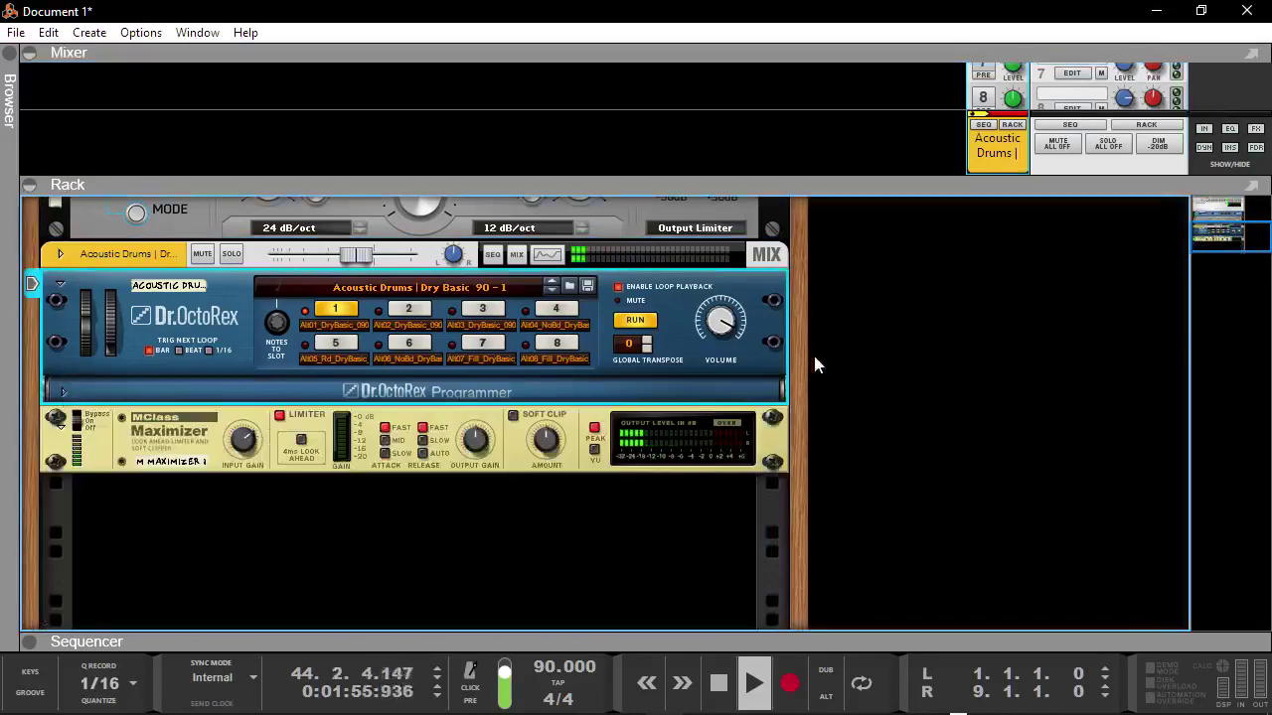
scroll(739, 282, up, 2)
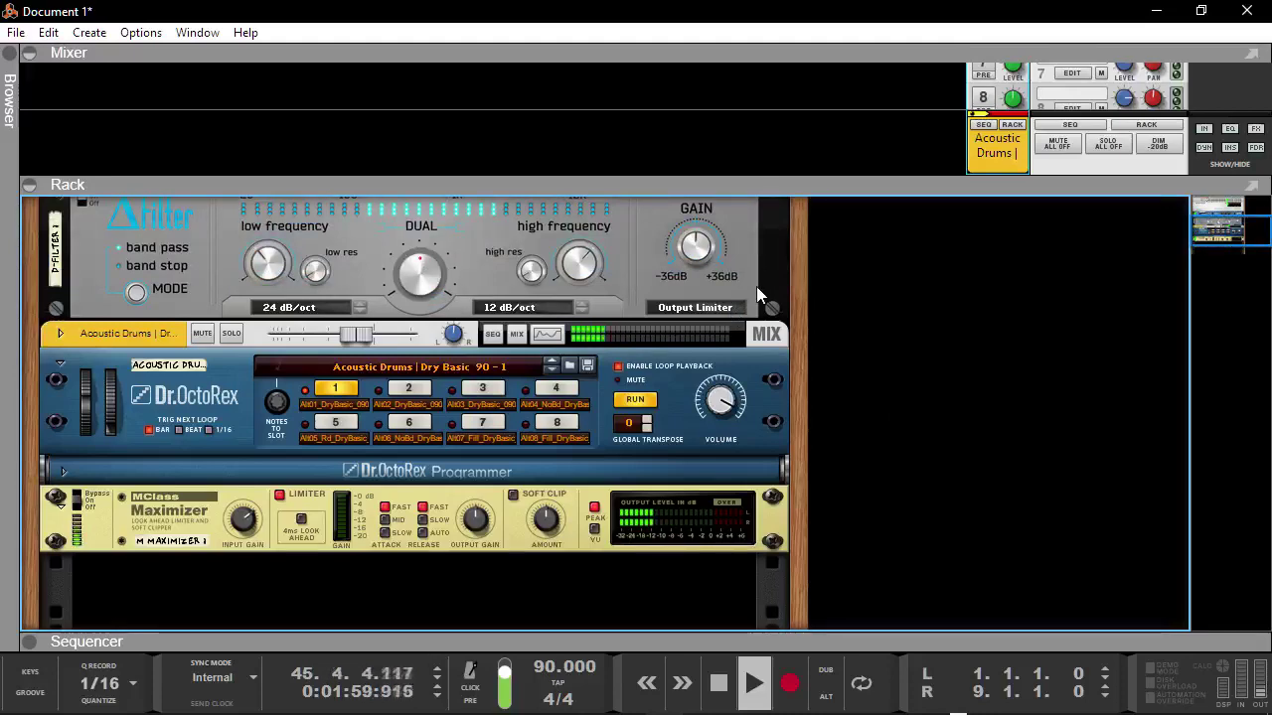
scroll(756, 286, up, 2)
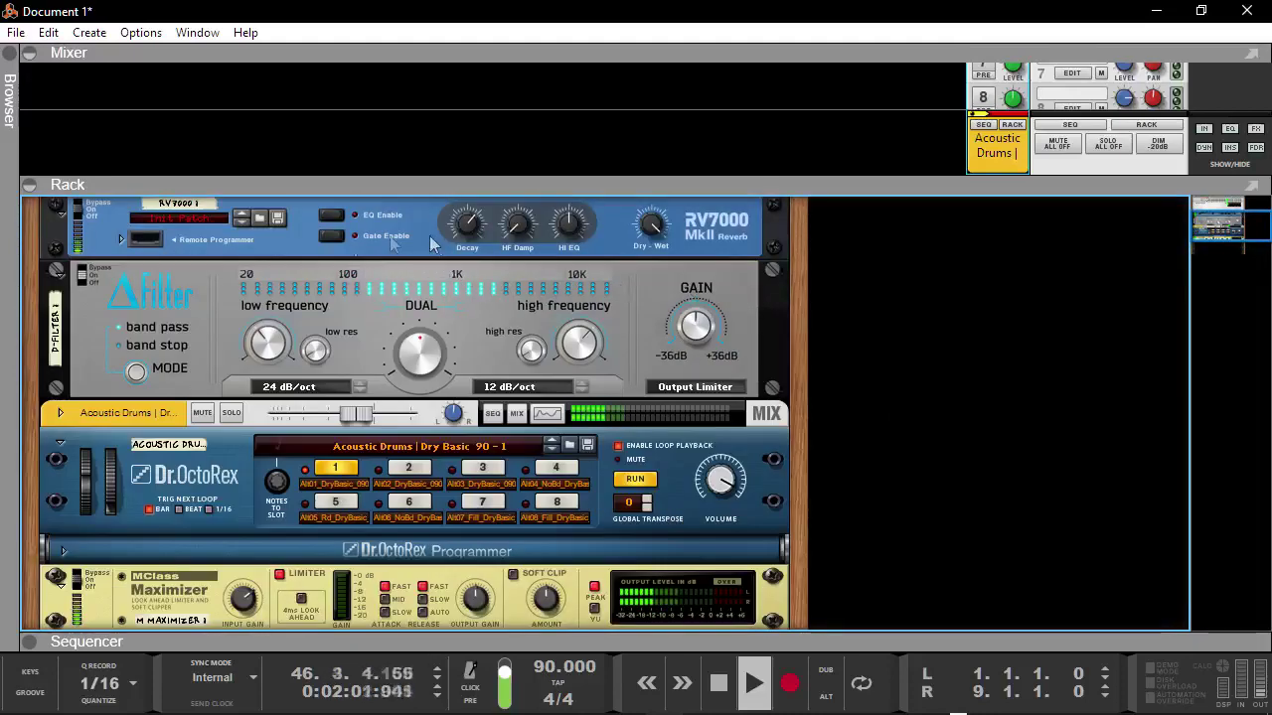
Expand the RV7000's remote programmer display and briefly resize the mixer/rack divider
click(120, 242)
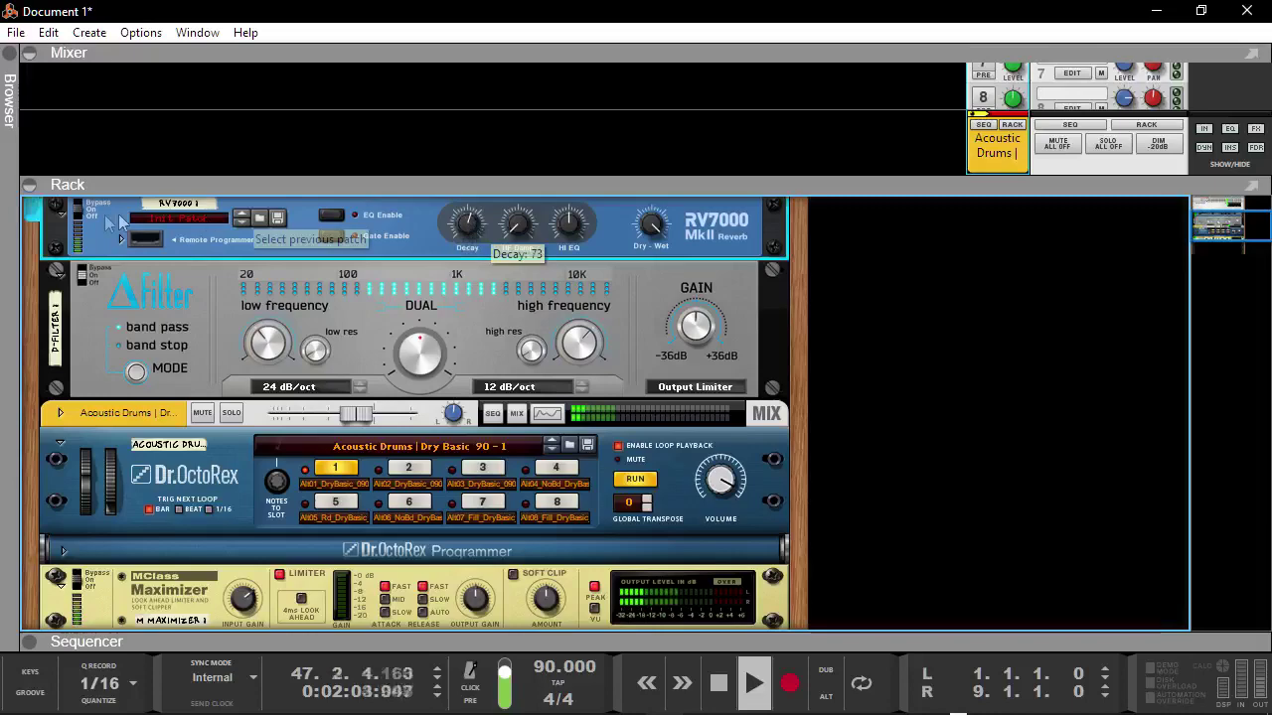
click(120, 241)
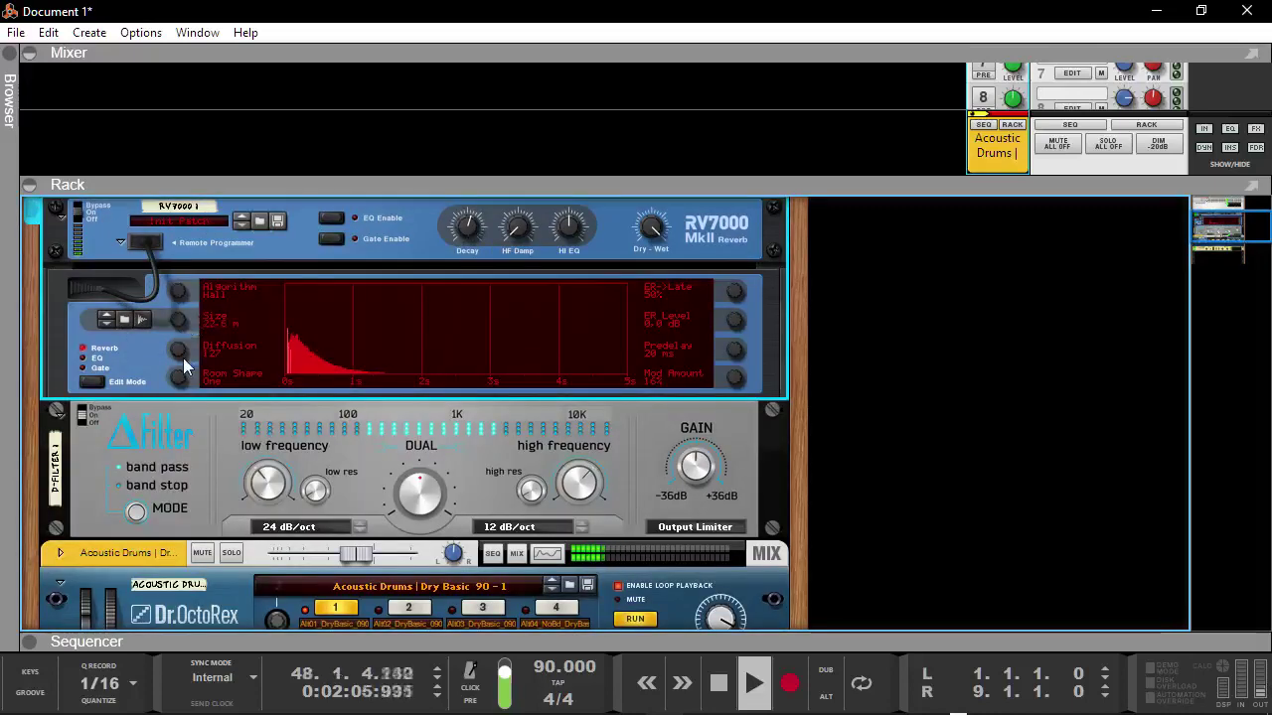
drag(817, 181, 817, 502)
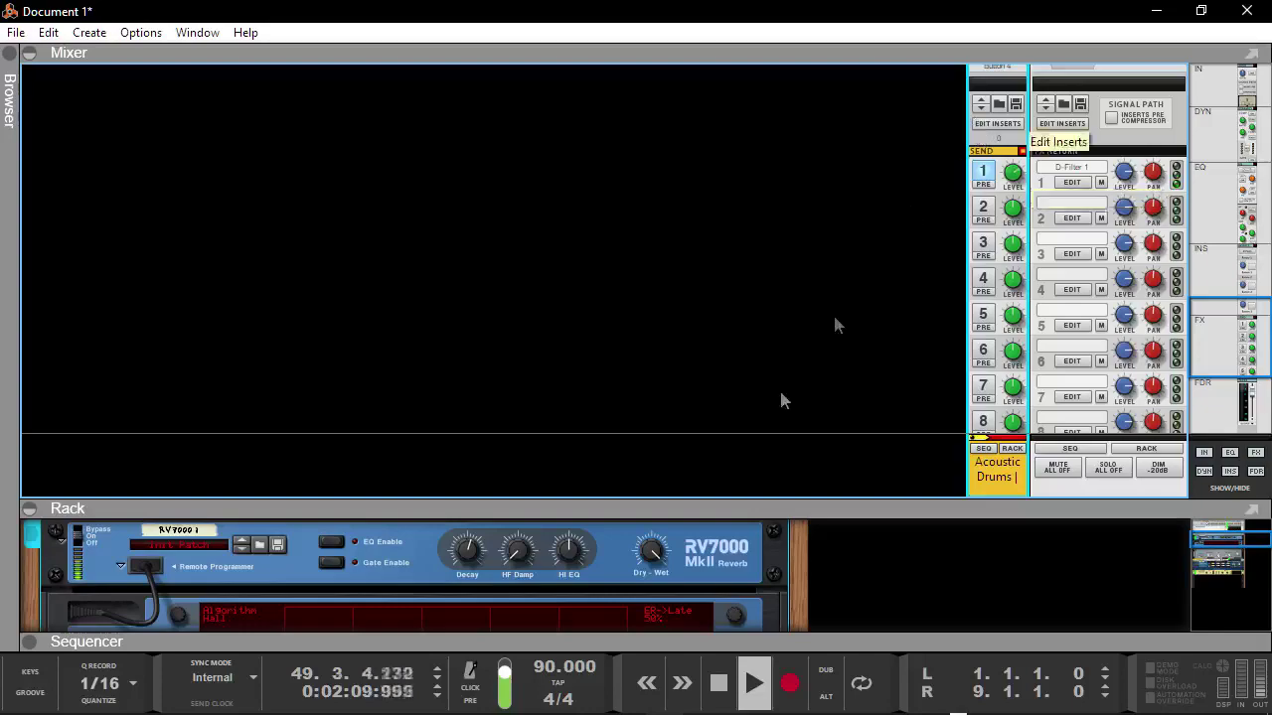
drag(730, 479, 730, 62)
scroll(684, 246, down, 3)
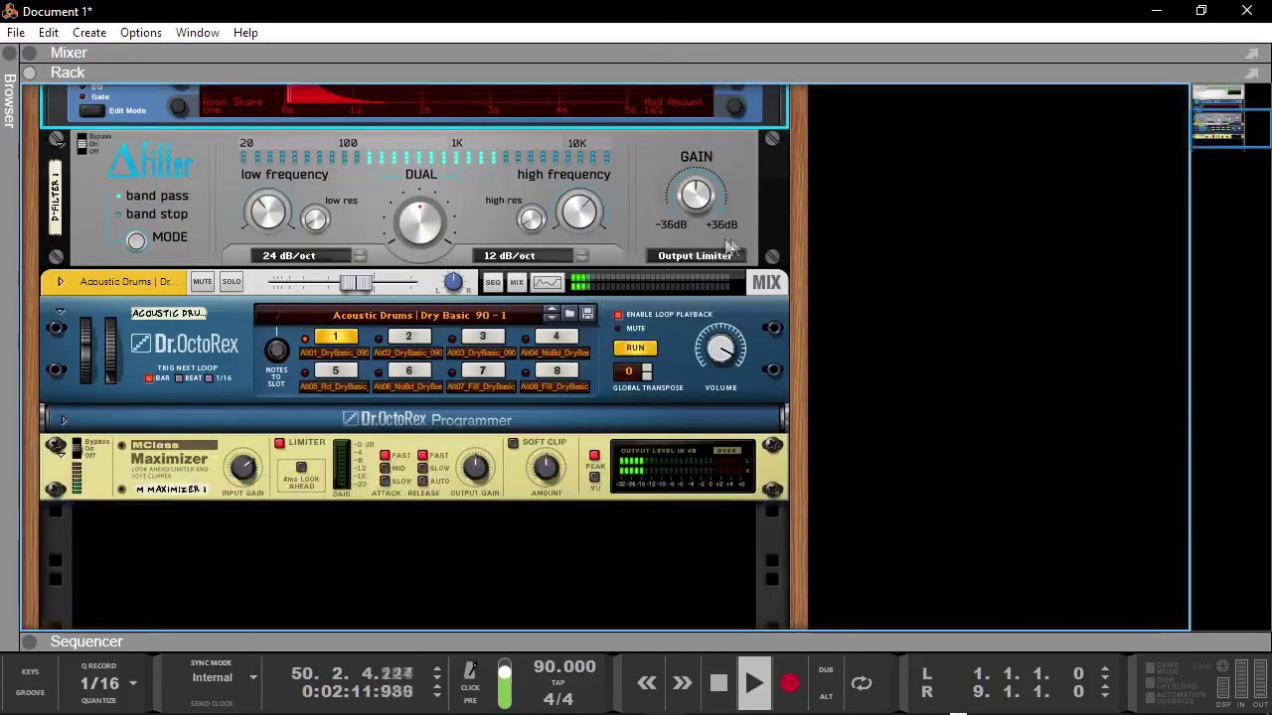
scroll(684, 246, up, 2)
Stop the drum loop playback at bar 50
key(space)
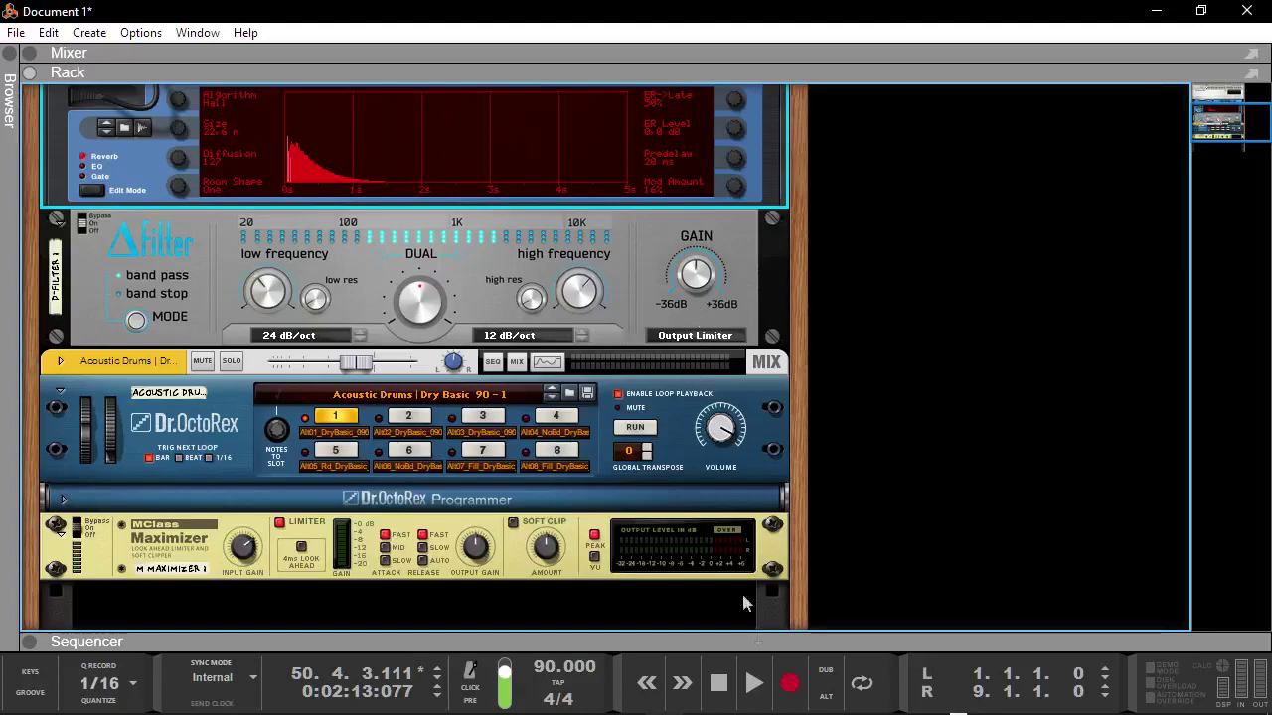
mouse_move(803, 596)
mouse_down()
mouse_move(807, 534)
mouse_move(804, 572)
mouse_up()
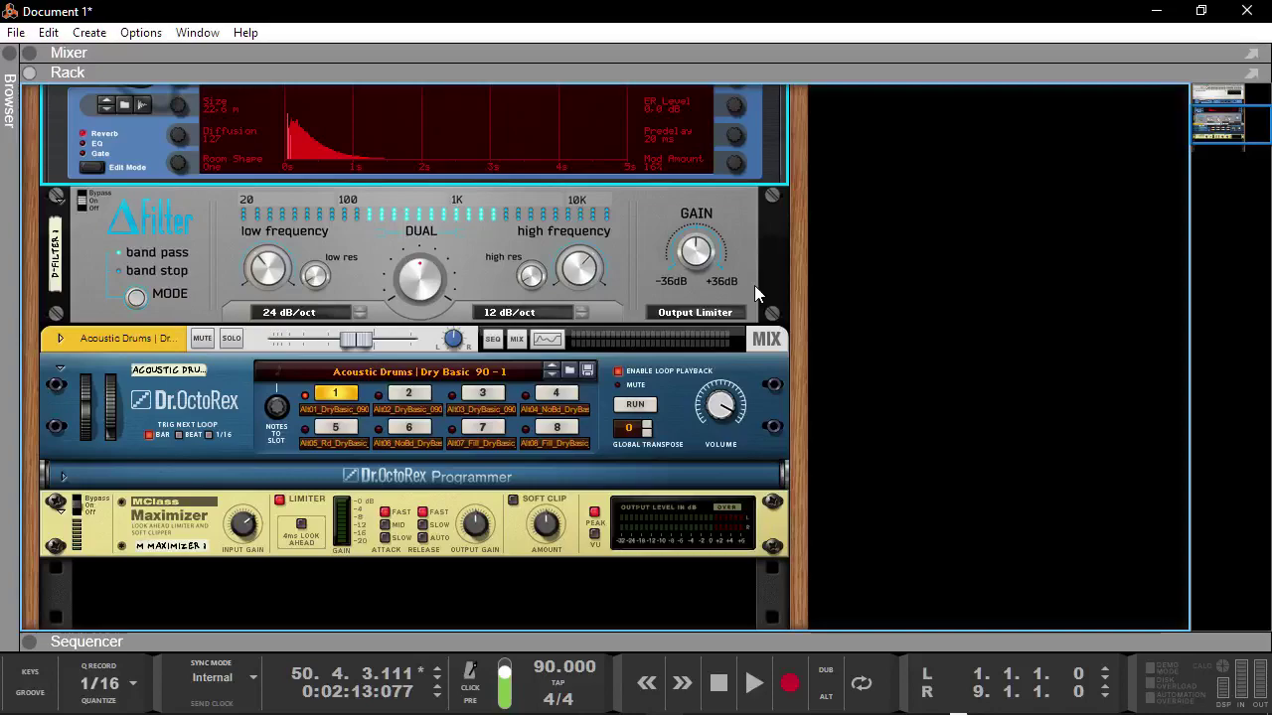
scroll(636, 378, down, 2)
Flip to the rear of the rack and add a Spider Audio Merger & Splitter under the Maximizer
scroll(485, 468, down, 3)
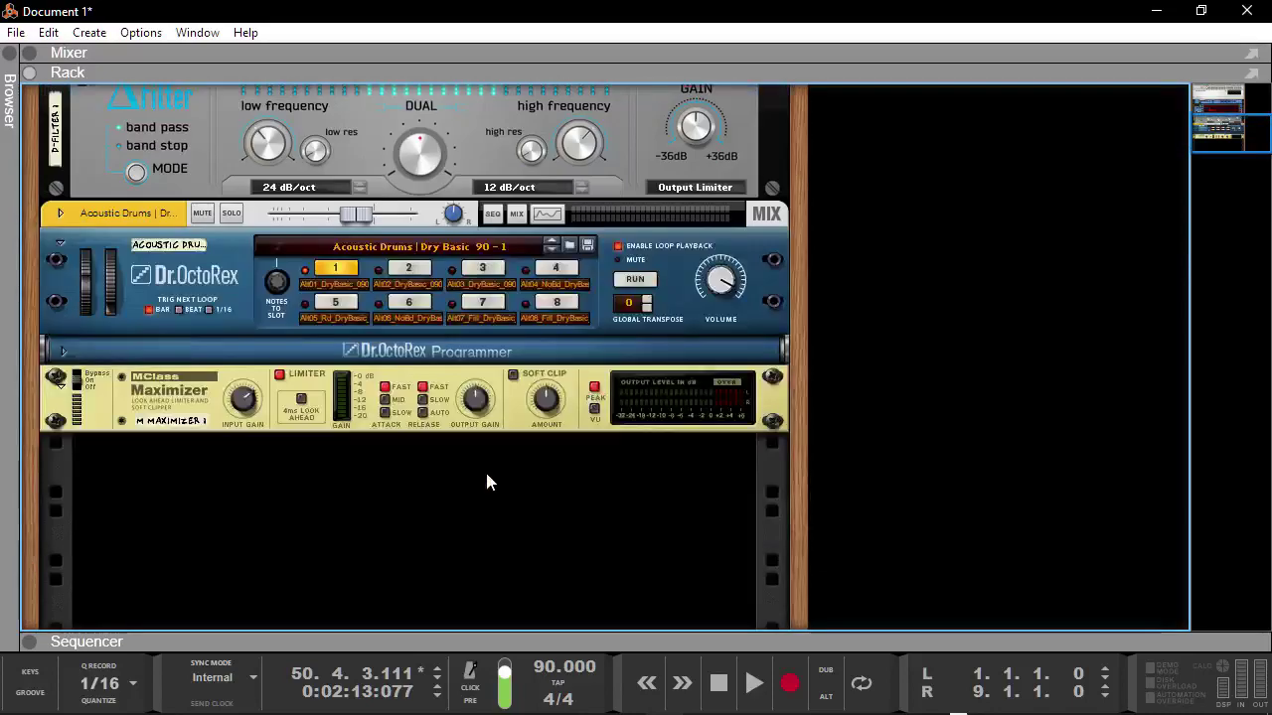
scroll(485, 469, up, 3)
key(Tab)
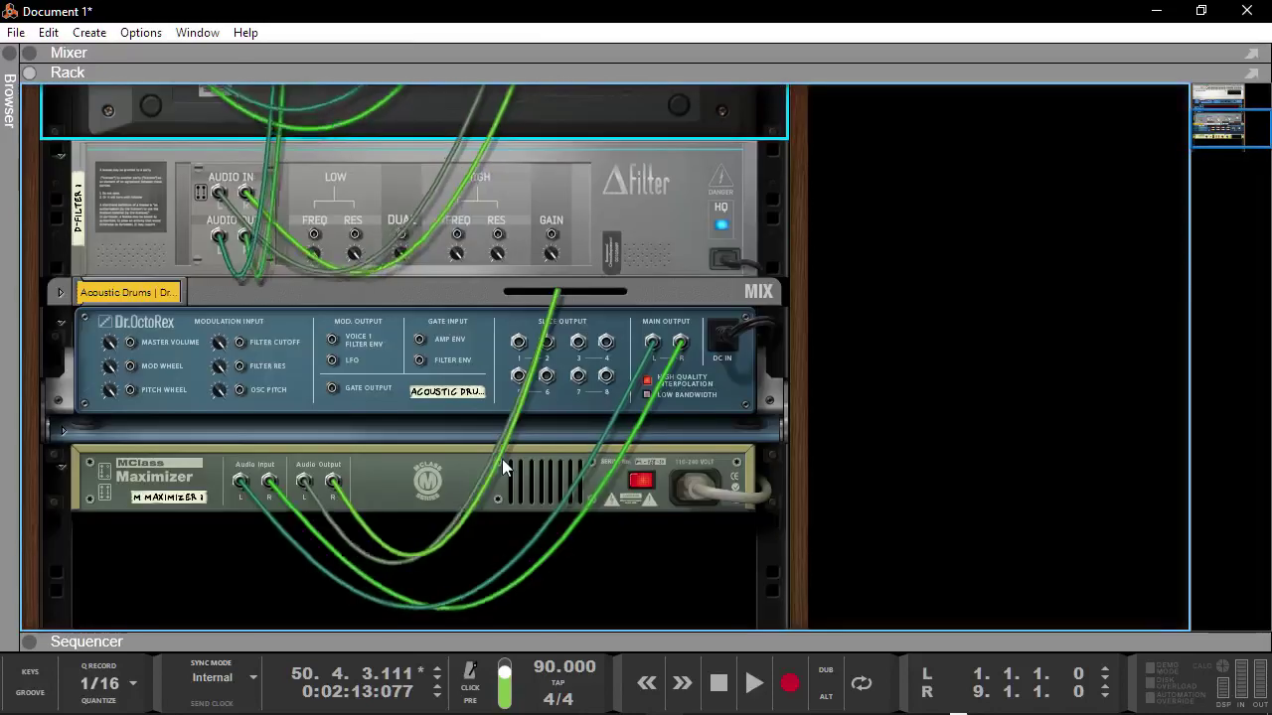
right_click(136, 528)
mouse_move(223, 505)
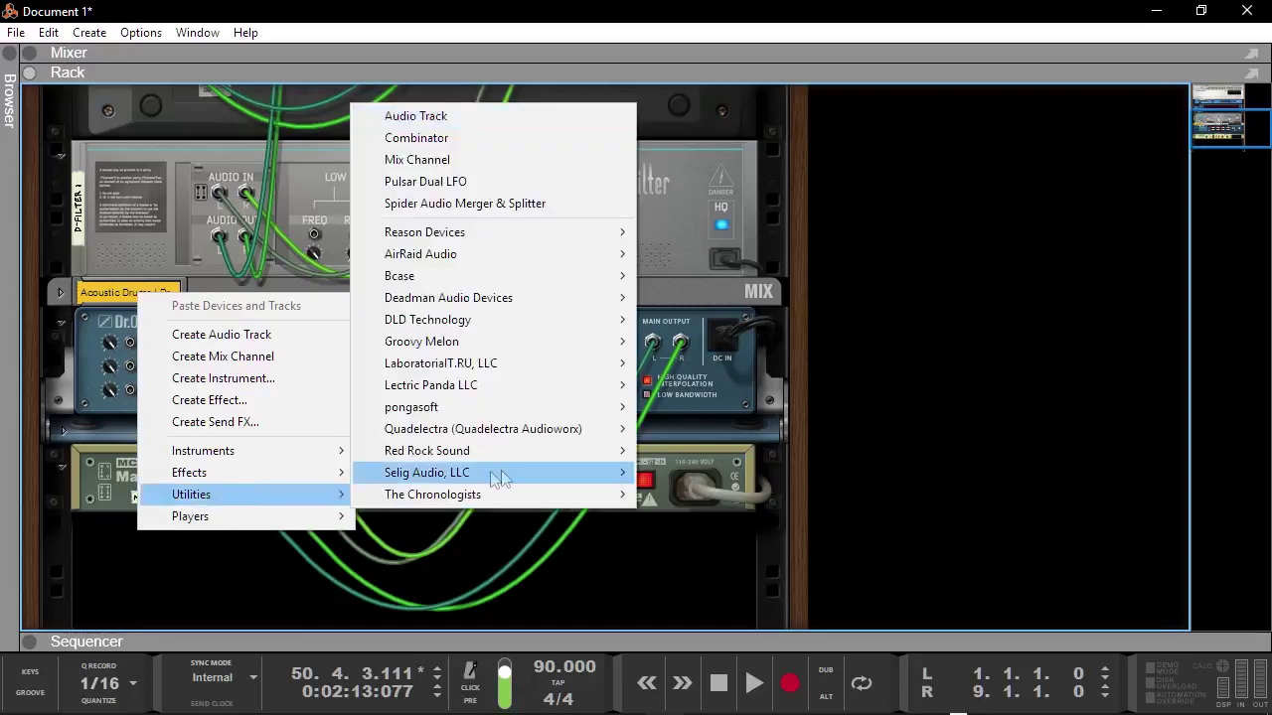
click(494, 203)
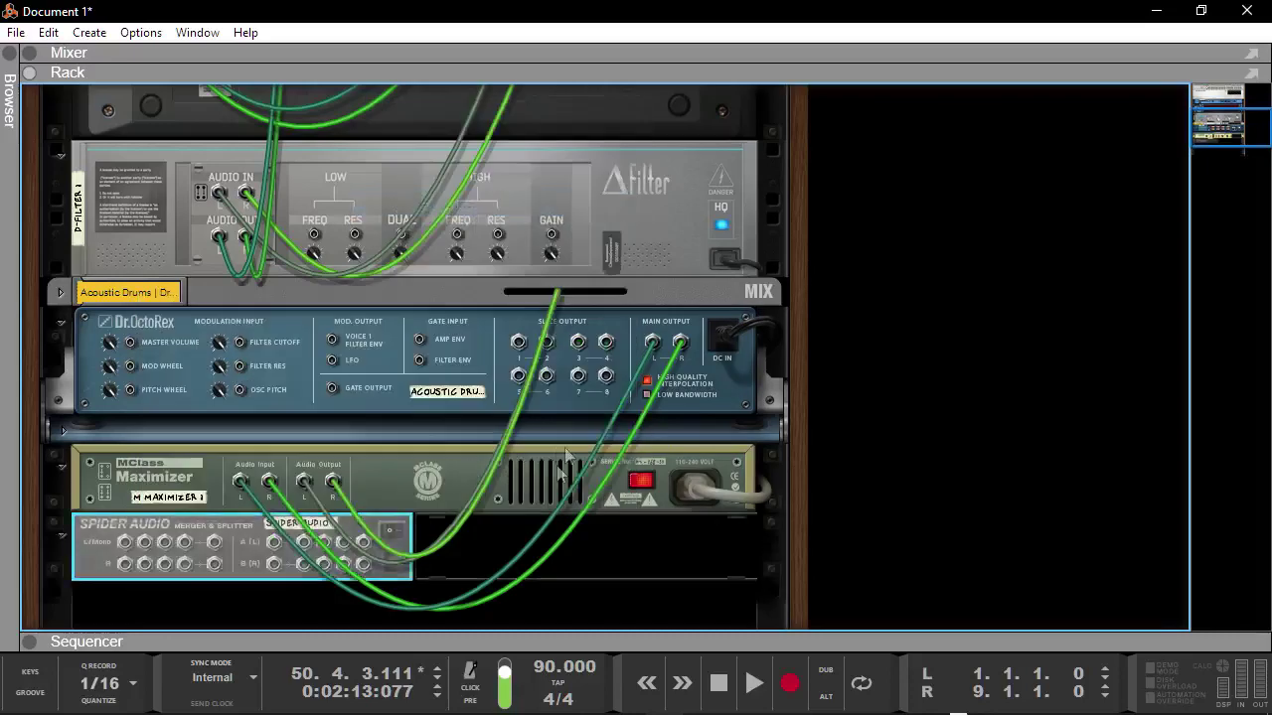
Re-patch the Maximizer's output through a Spider split output into the mix channel input, then flip to the front
click(653, 344)
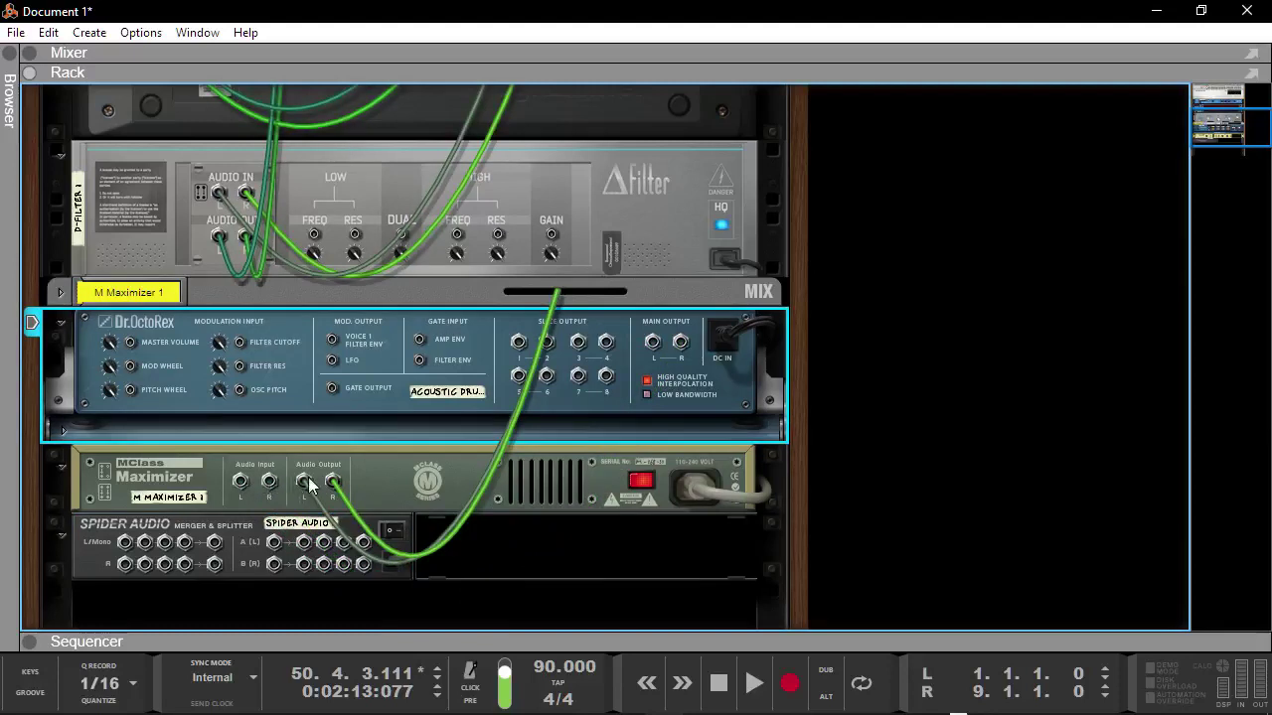
click(248, 489)
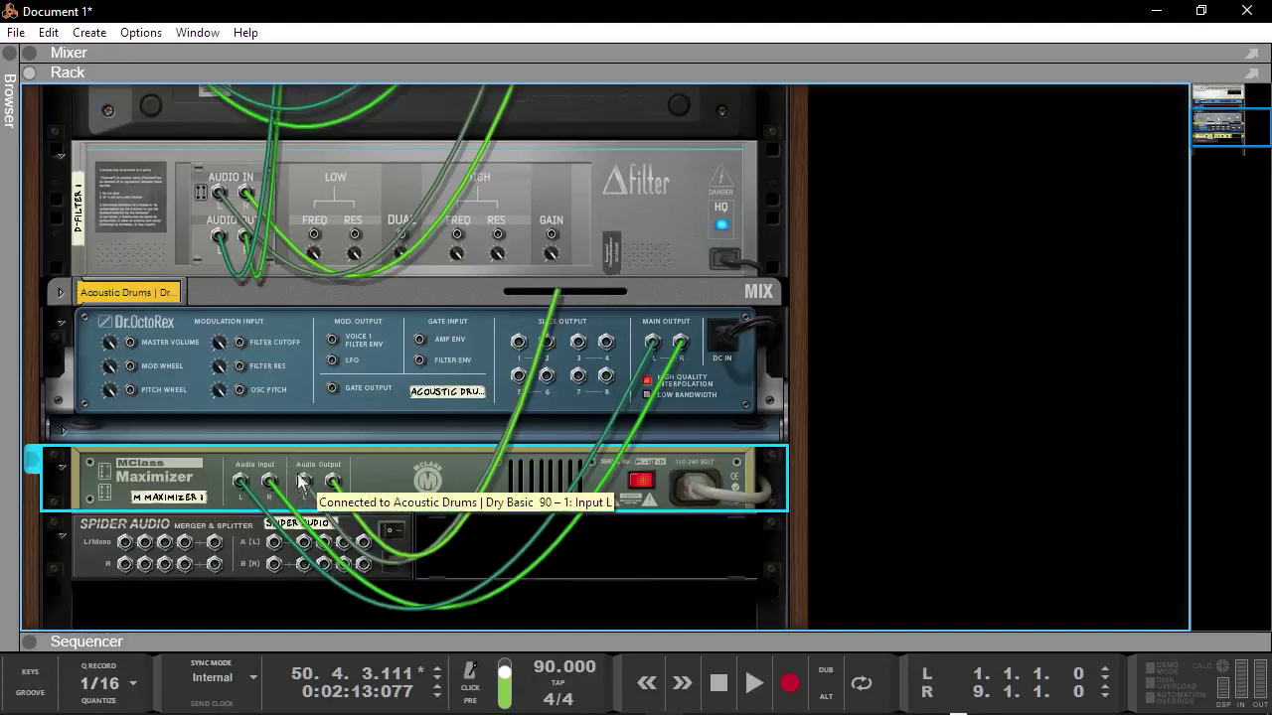
drag(303, 484, 311, 480)
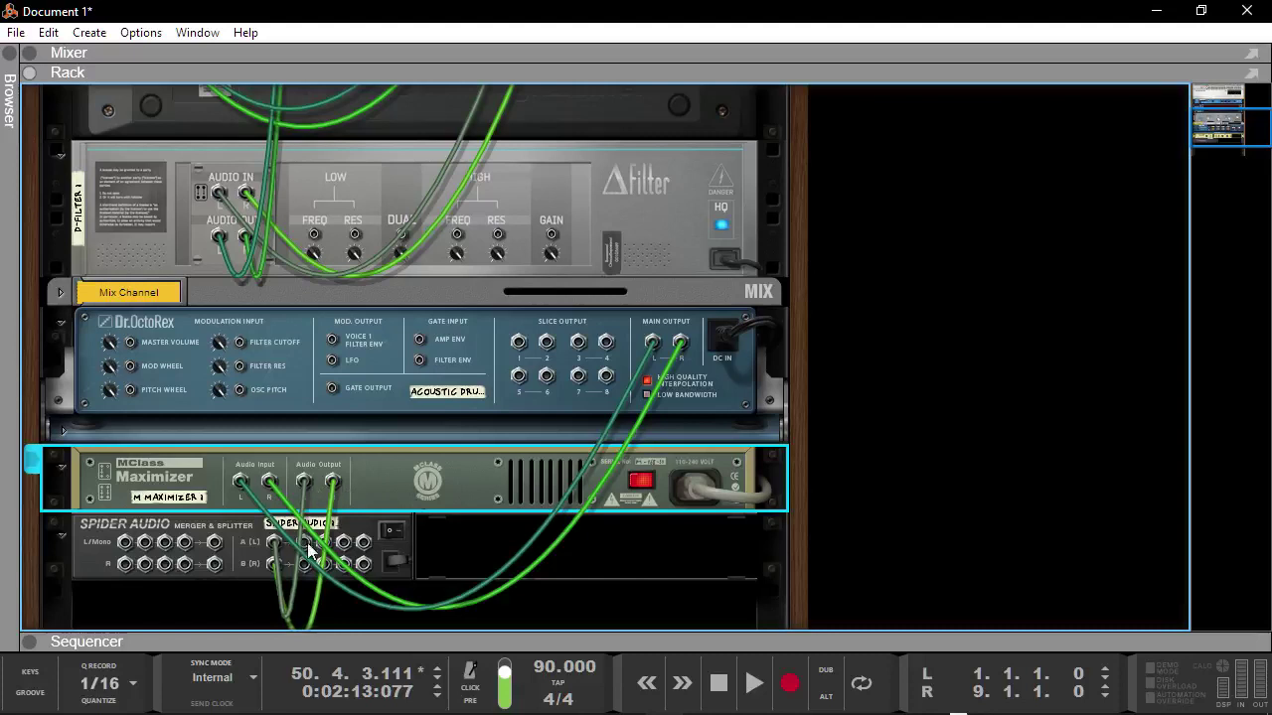
drag(308, 547, 606, 306)
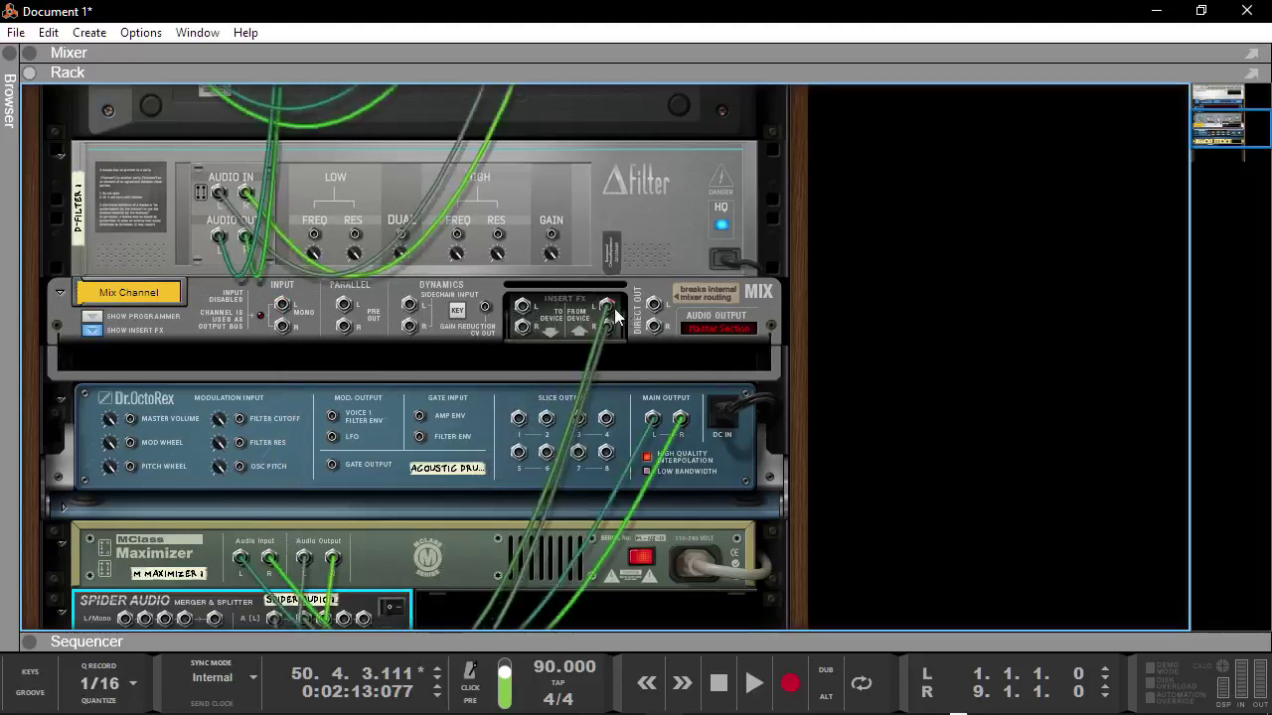
mouse_move(606, 314)
mouse_down()
mouse_move(292, 316)
mouse_move(282, 298)
mouse_move(606, 308)
mouse_up()
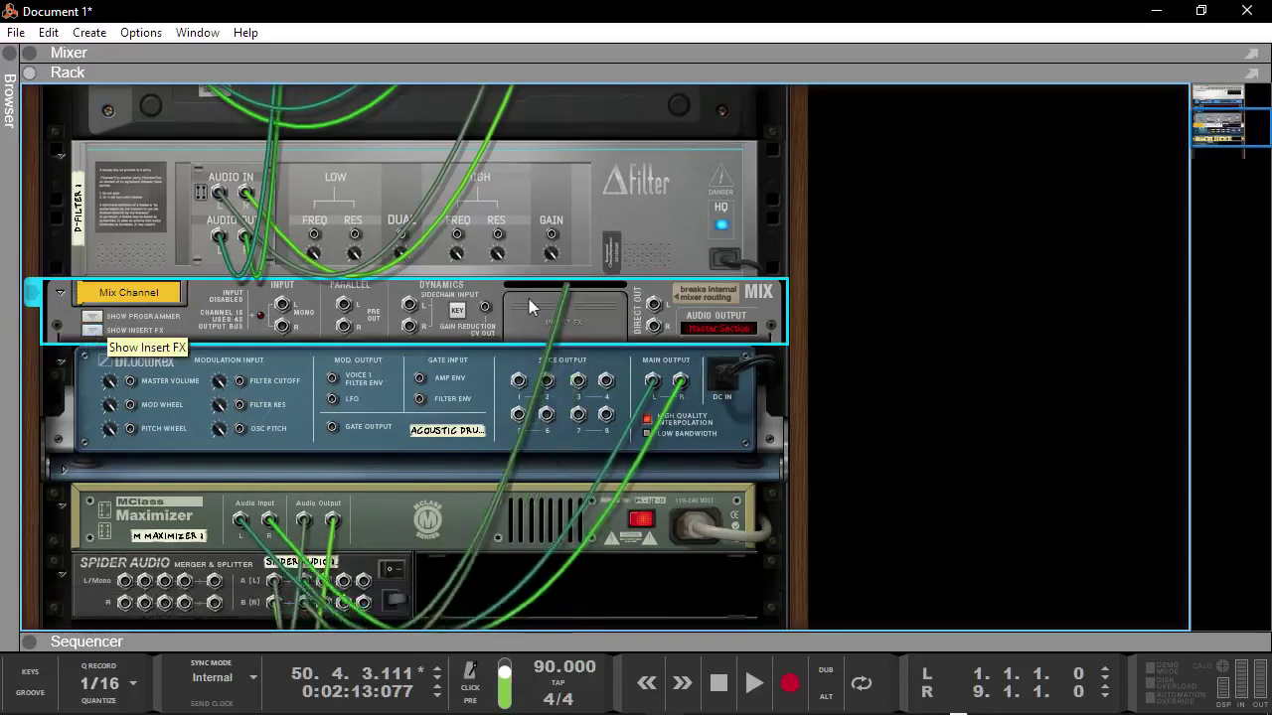
key(Tab)
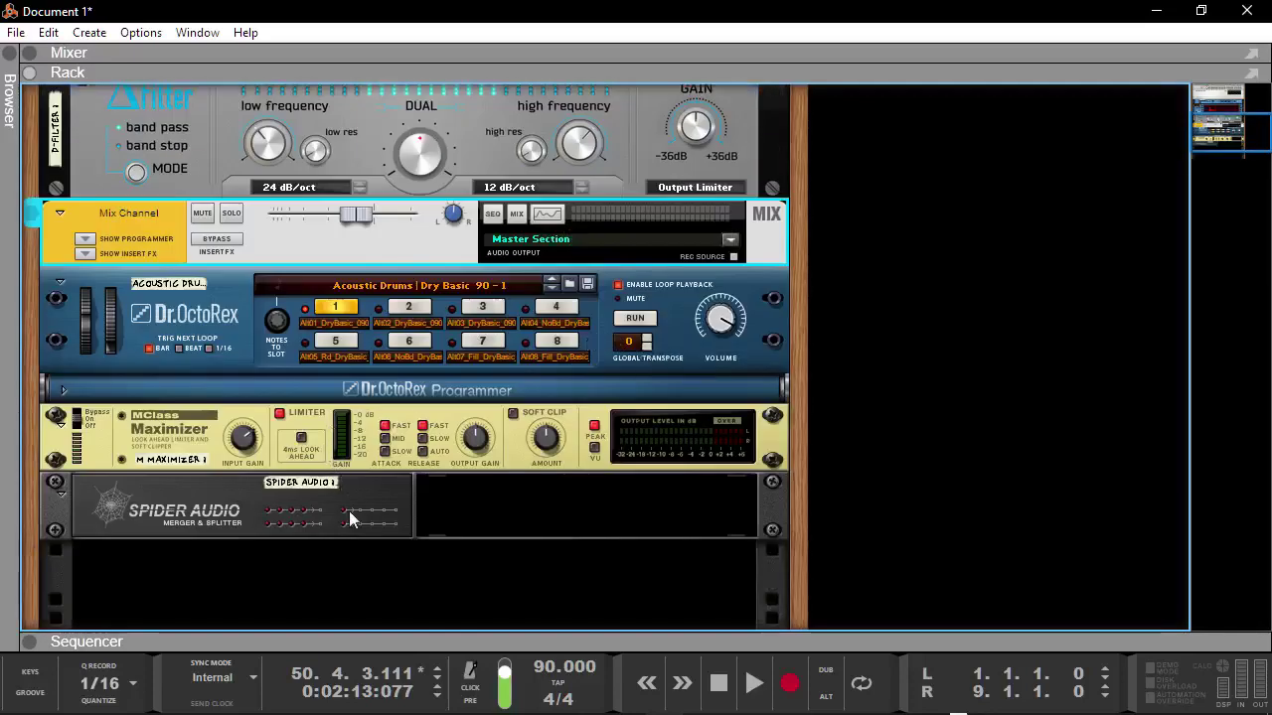
Run the Dr.OctoRex loop, check the rear cabling, then stop with the song position back at 1.1.1.0
click(643, 327)
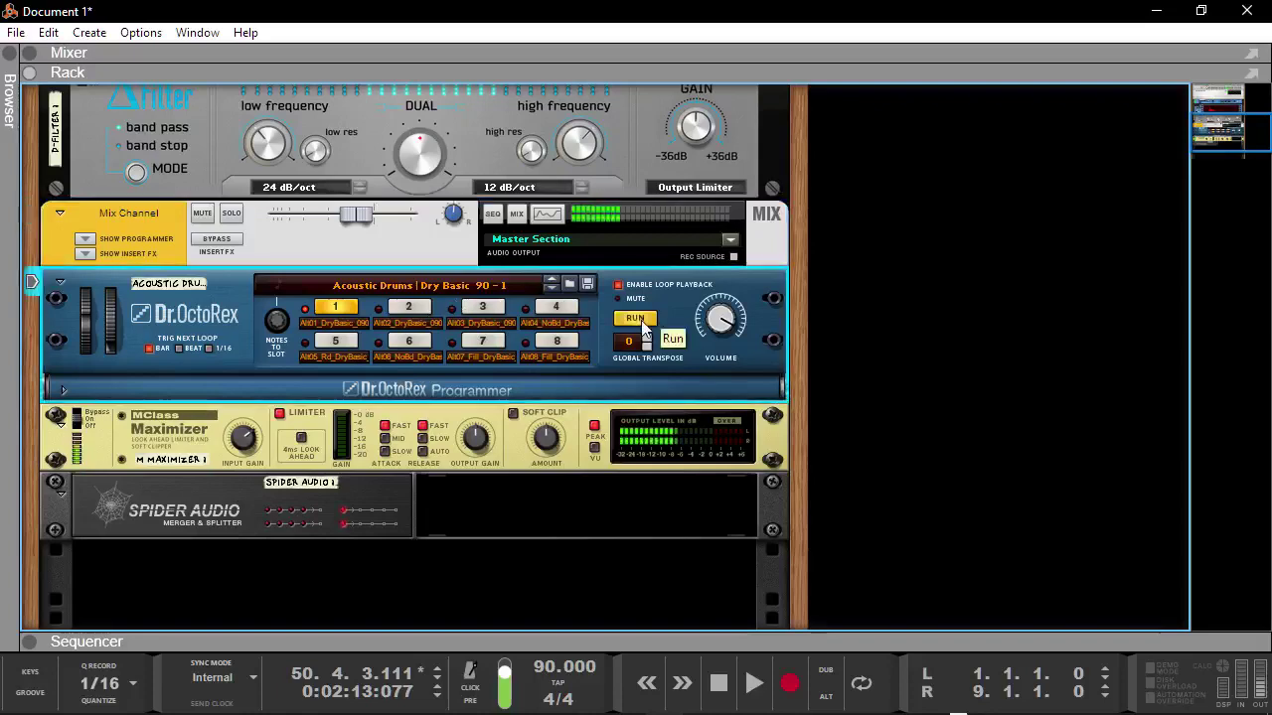
key(Tab)
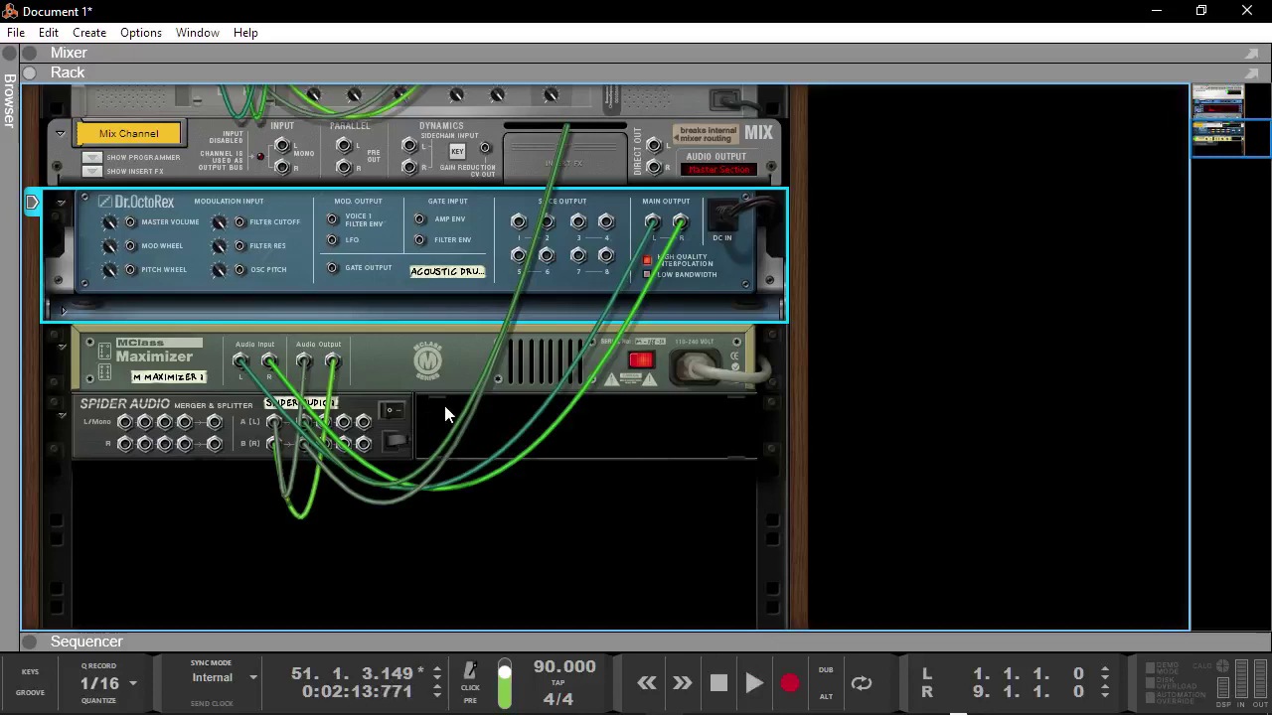
key(space)
scroll(447, 405, up, 3)
key(Tab)
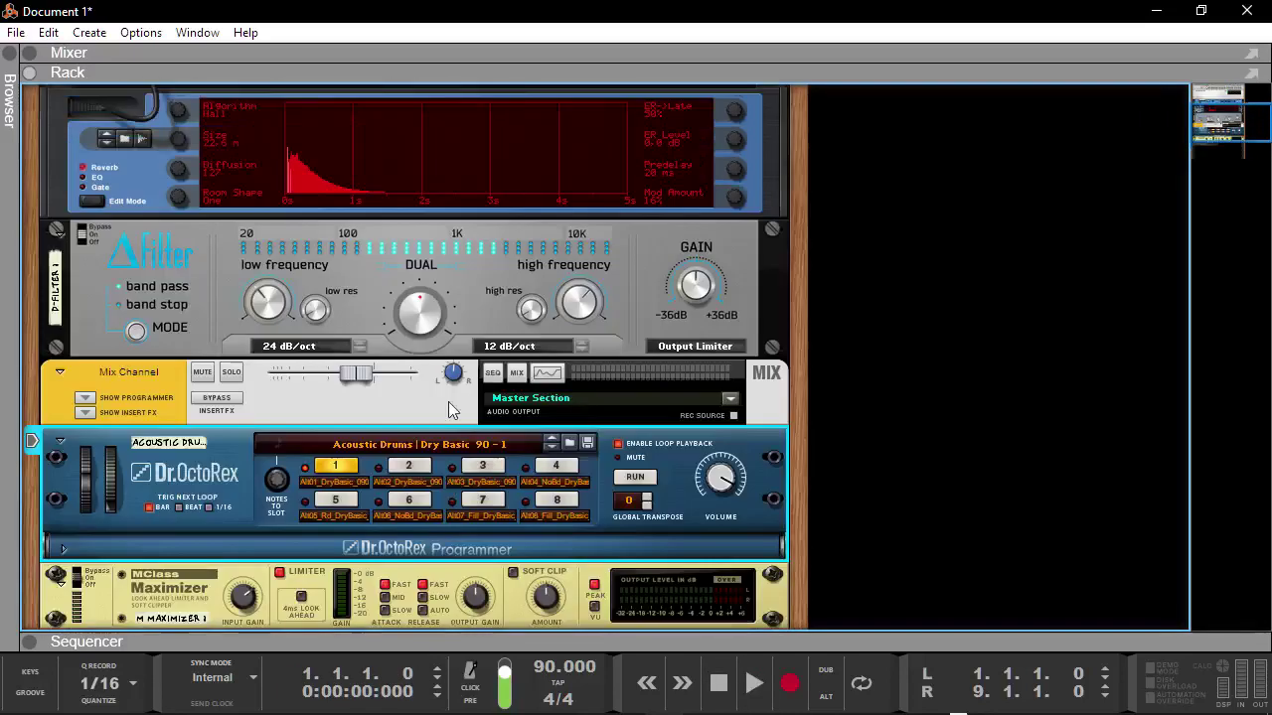
scroll(149, 199, up, 2)
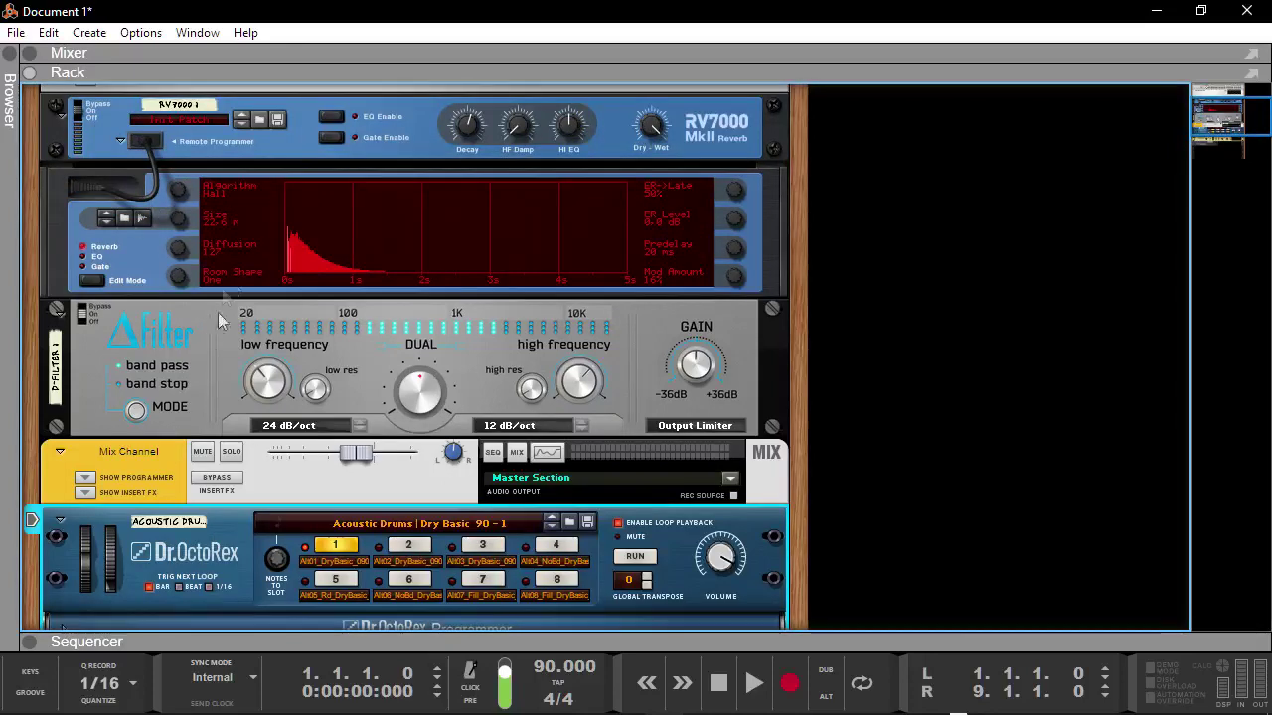
Insert an MClass Compressor directly under the D-Filter
right_click(209, 400)
mouse_move(305, 387)
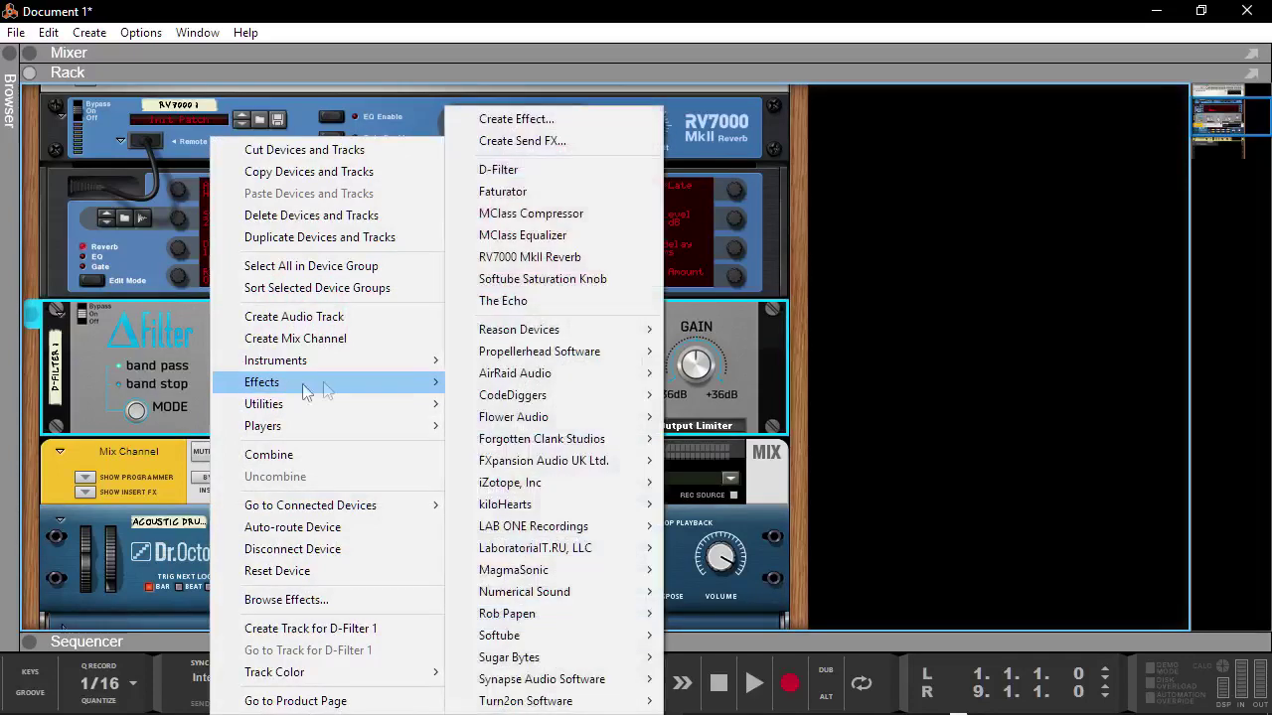
click(542, 214)
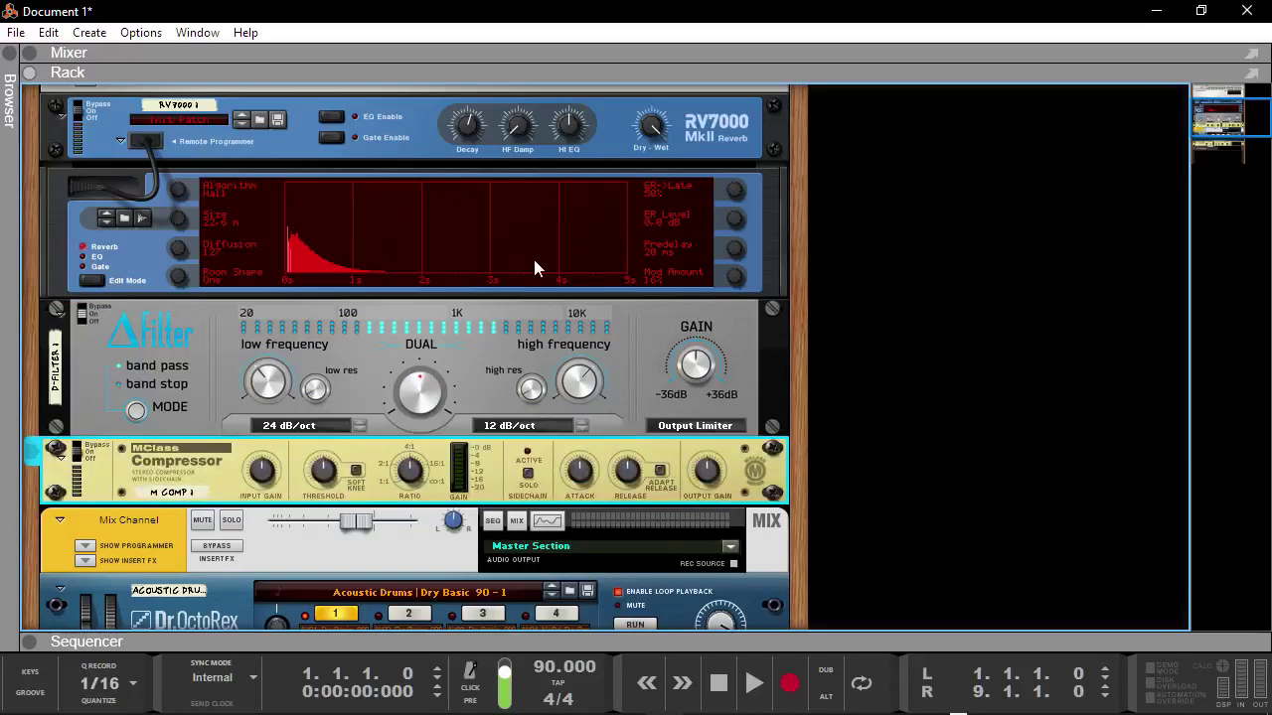
scroll(506, 337, down, 2)
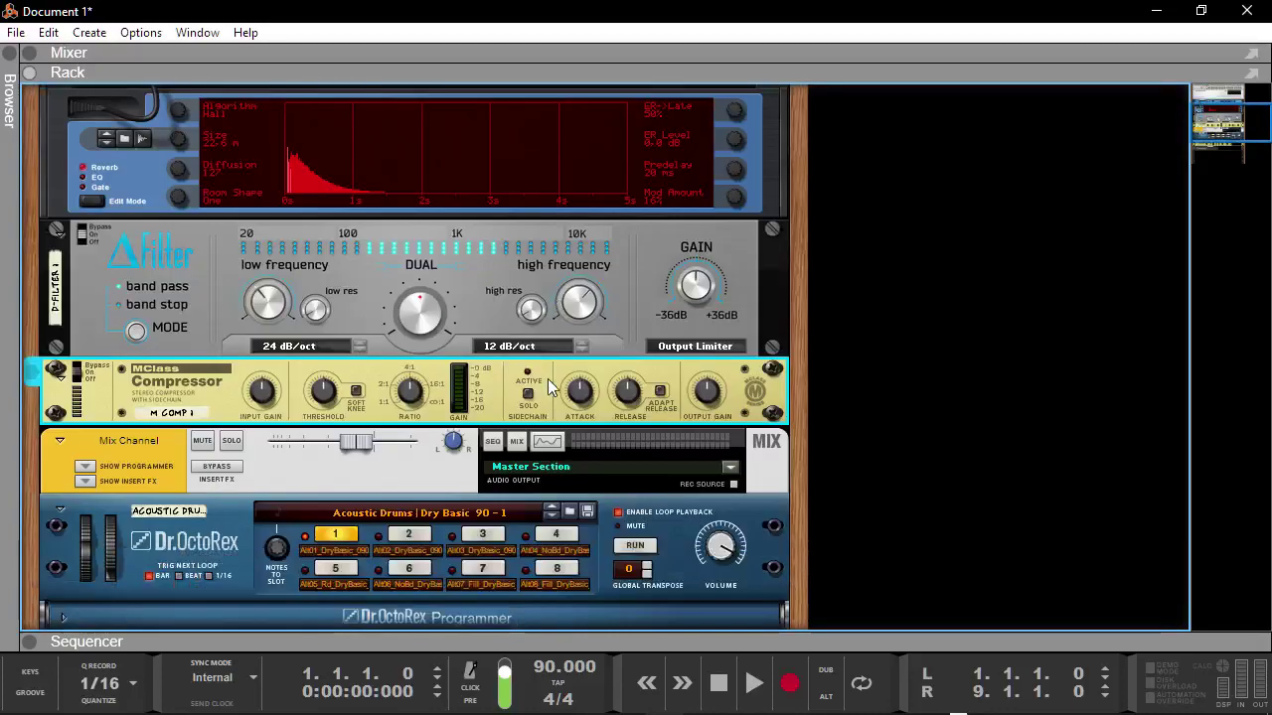
scroll(544, 372, down, 4)
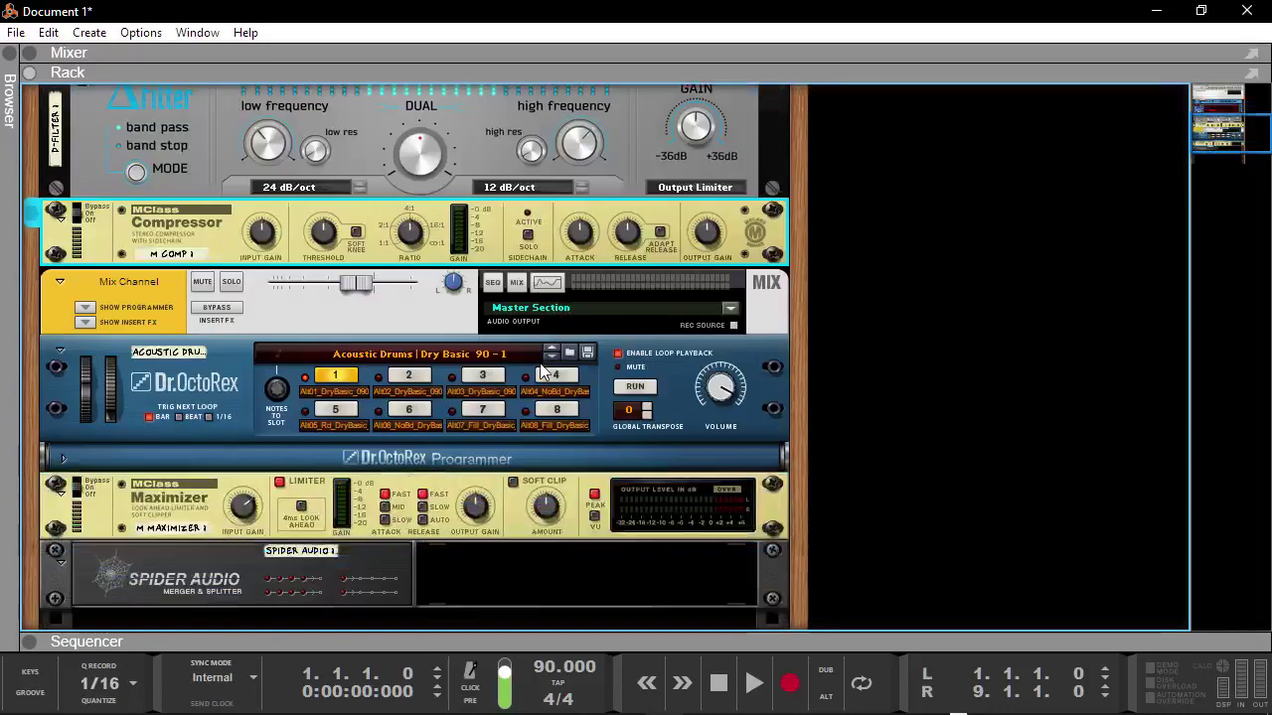
Cable a Spider split output into the compressor's sidechain input on the rear panel
key(Tab)
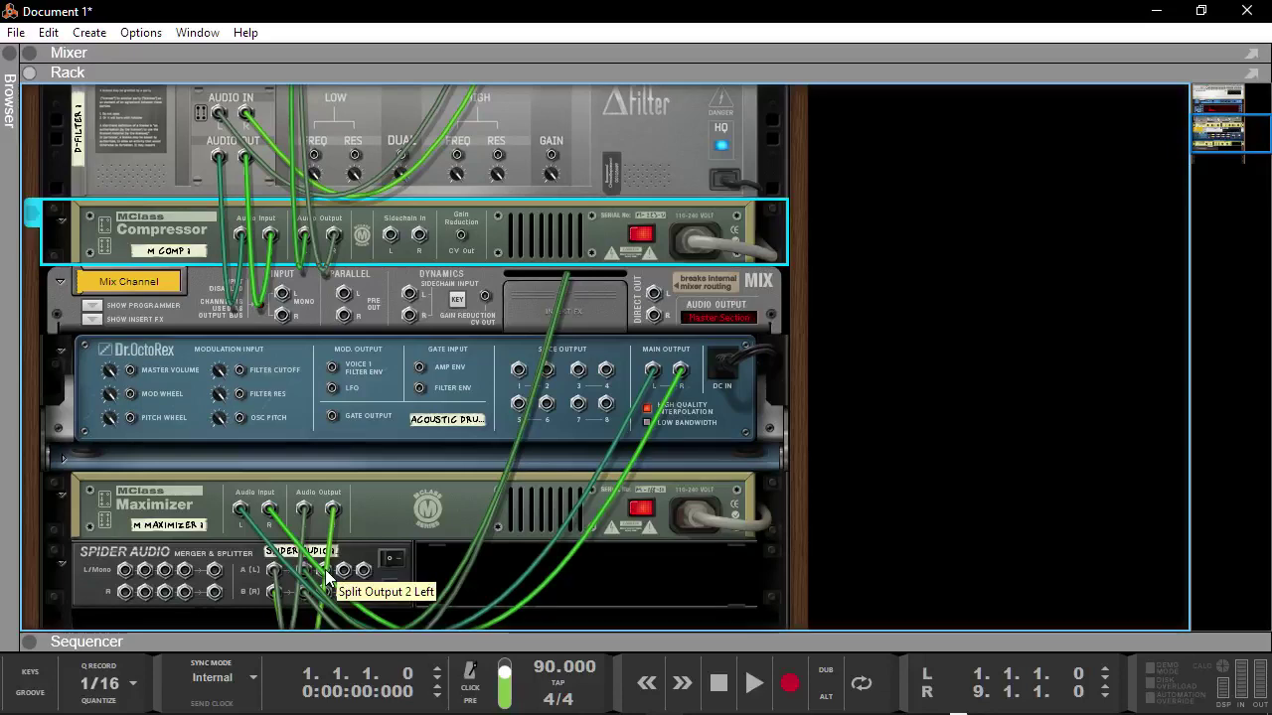
drag(326, 573, 393, 236)
key(Tab)
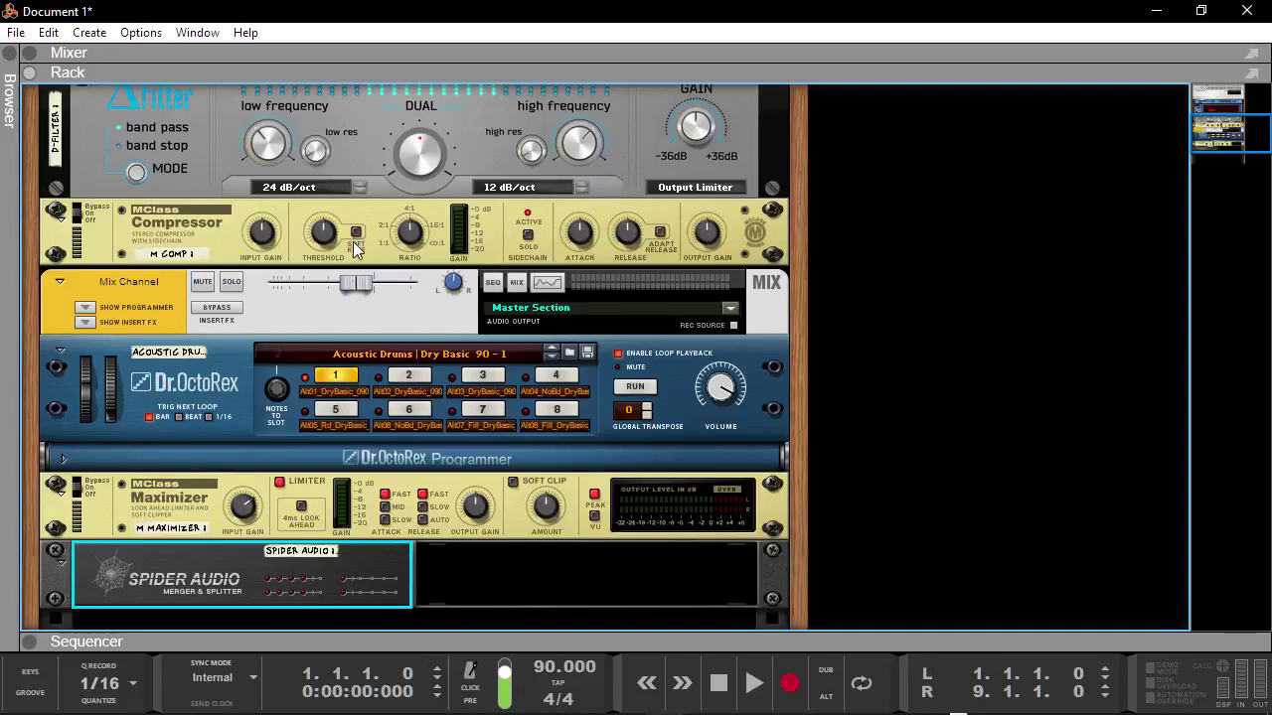
Lower the MClass Compressor threshold to -20.3 dB, start playback, and raise the ratio to about 6.45:1
scroll(349, 241, up, 2)
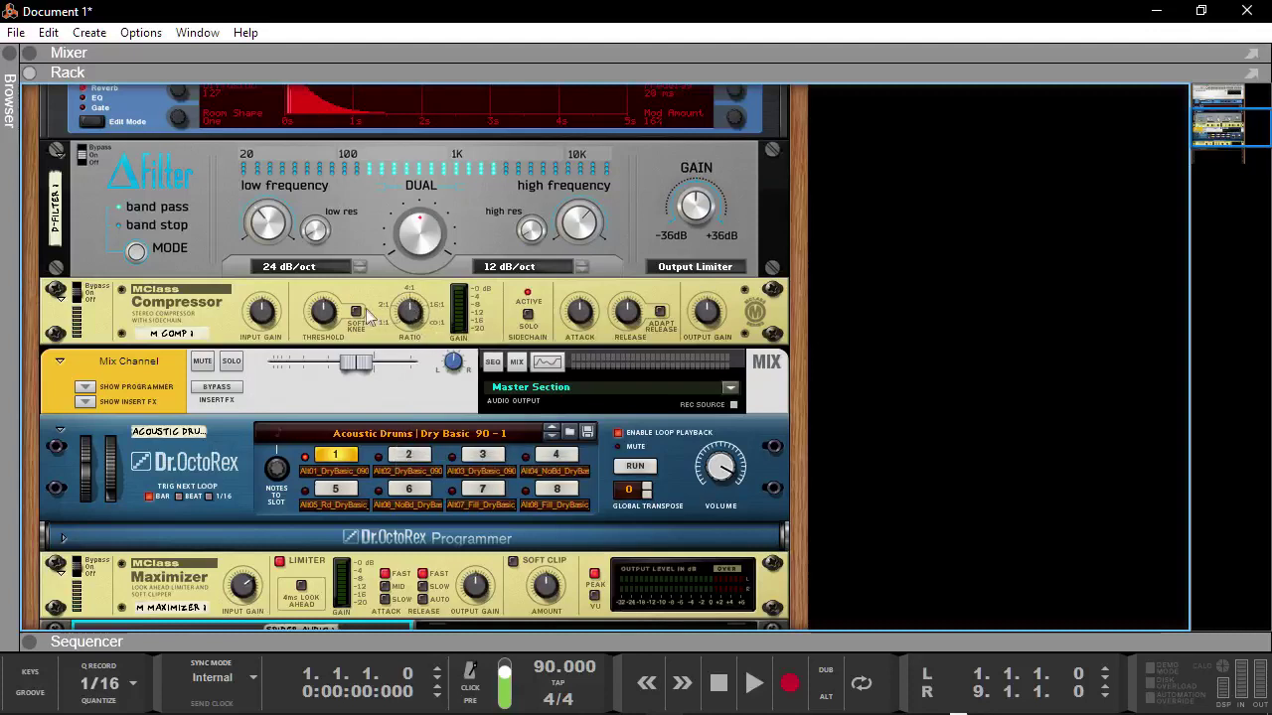
mouse_move(323, 315)
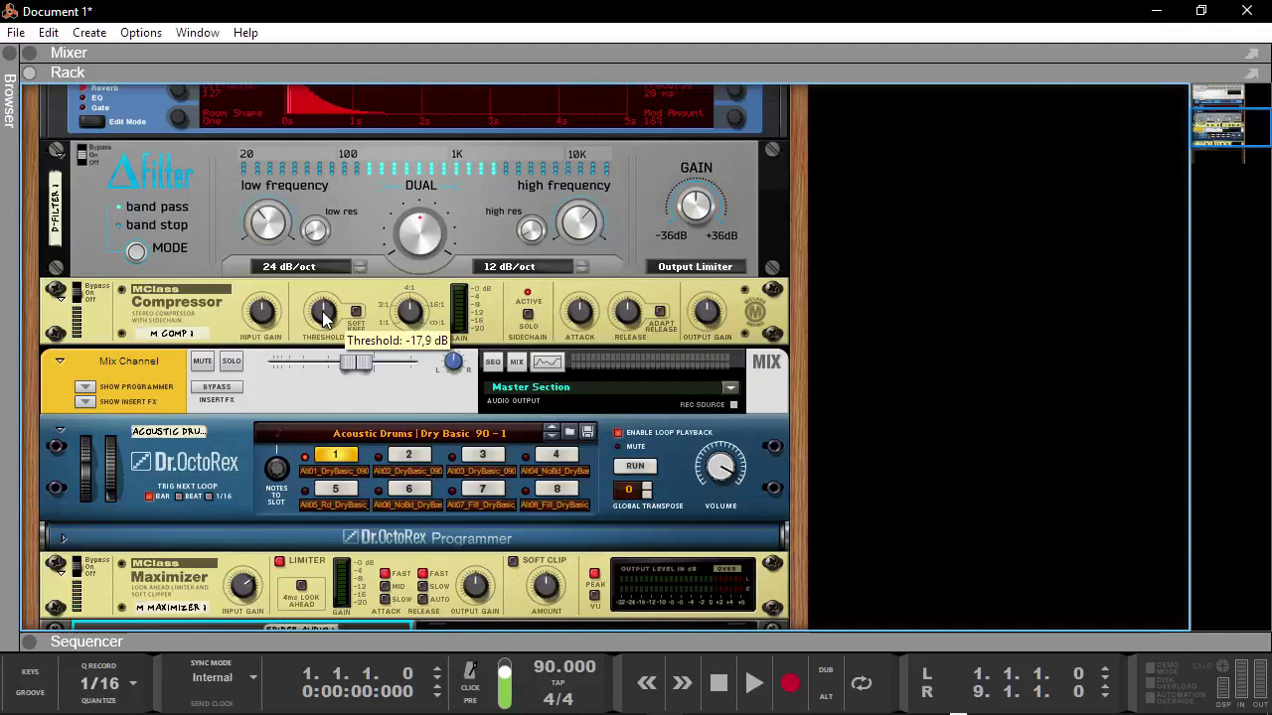
drag(323, 315, 316, 349)
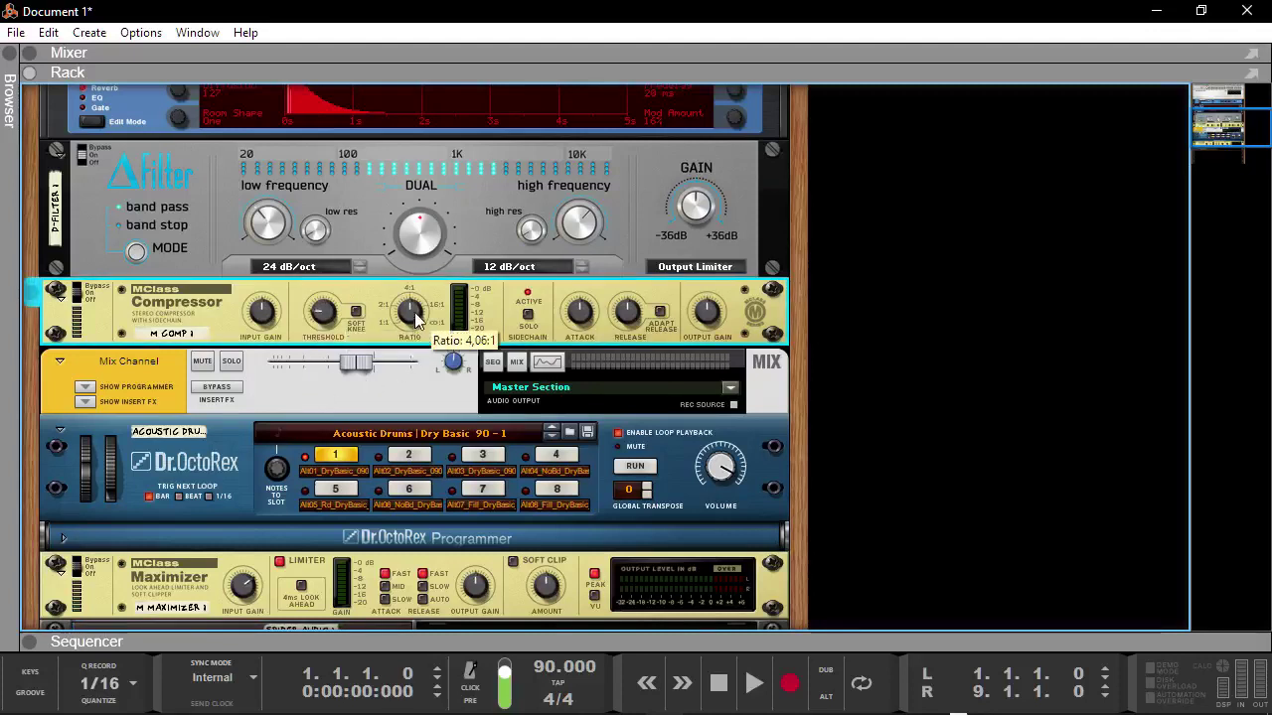
key(space)
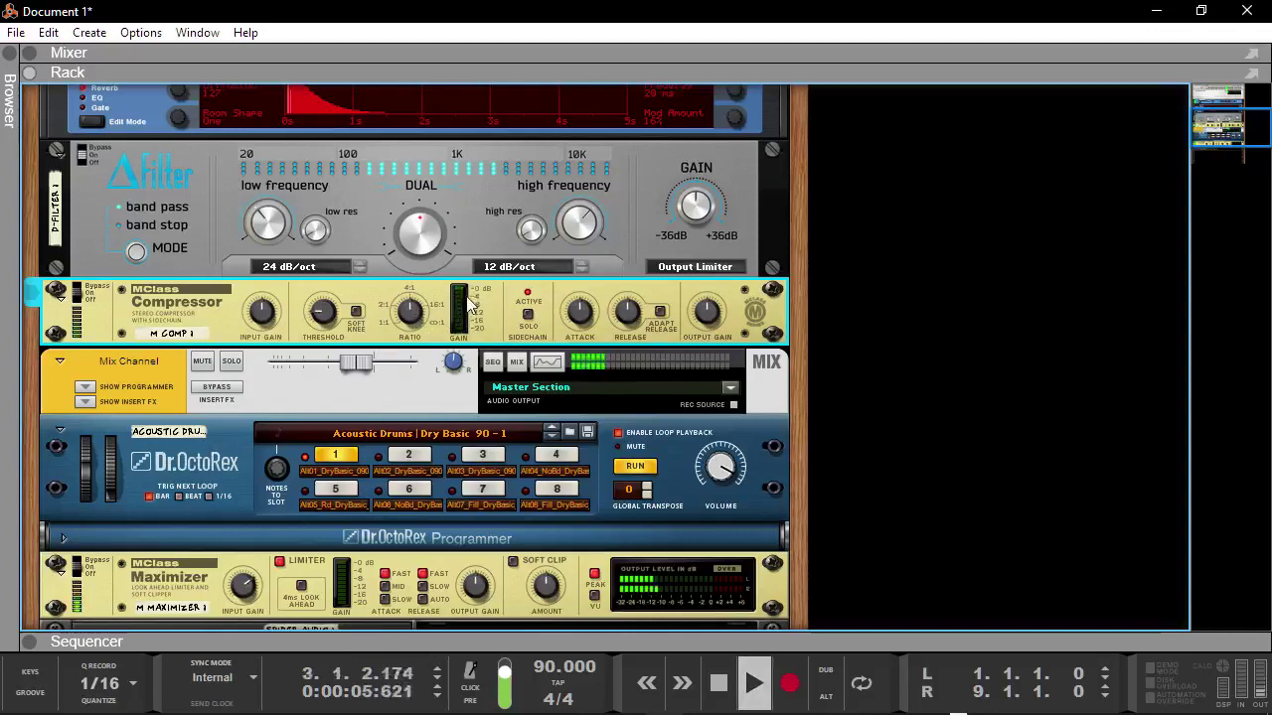
drag(405, 312, 333, 298)
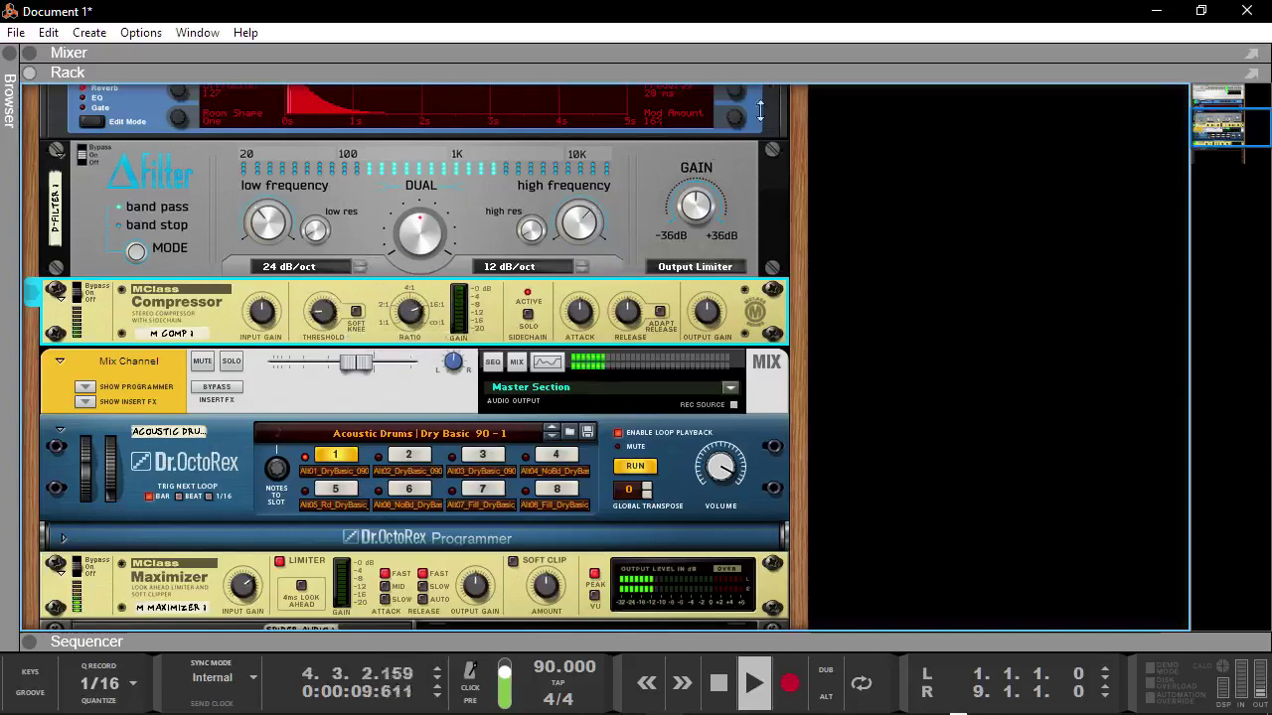
Collapse the mixer so the device rack fills the window, down to the Spider Audio splitter
key(F5)
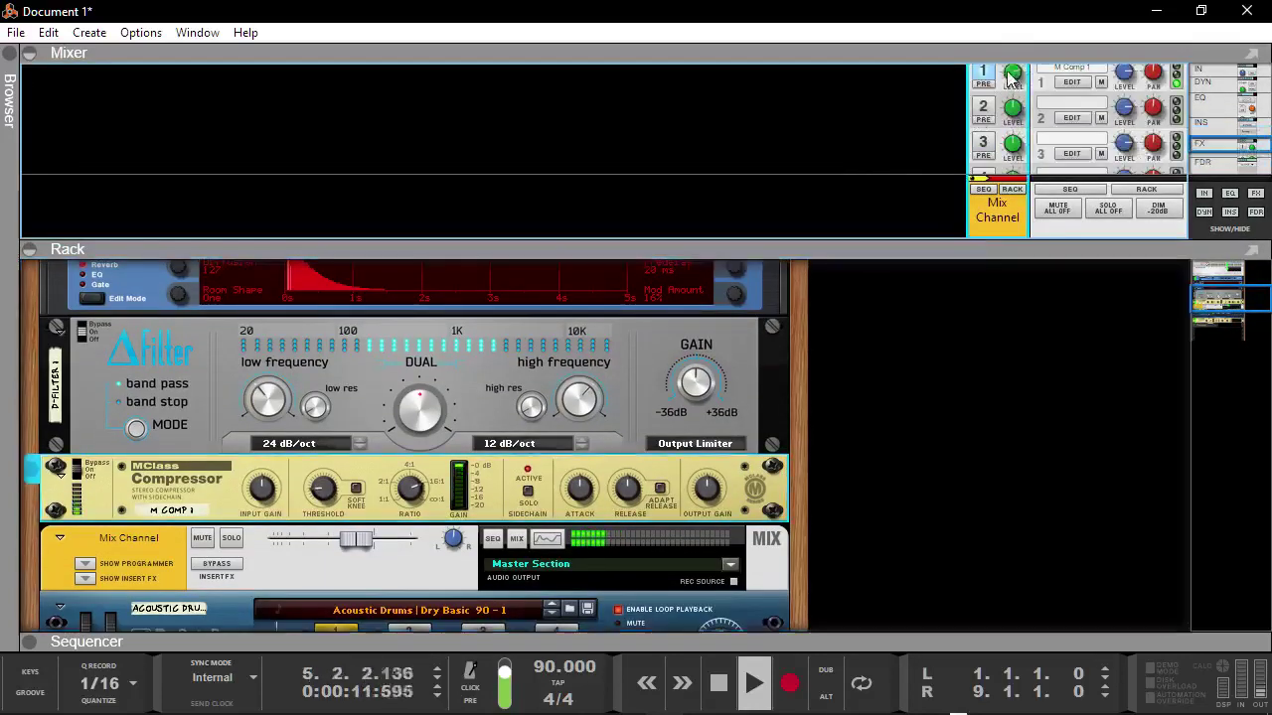
drag(730, 229, 730, 62)
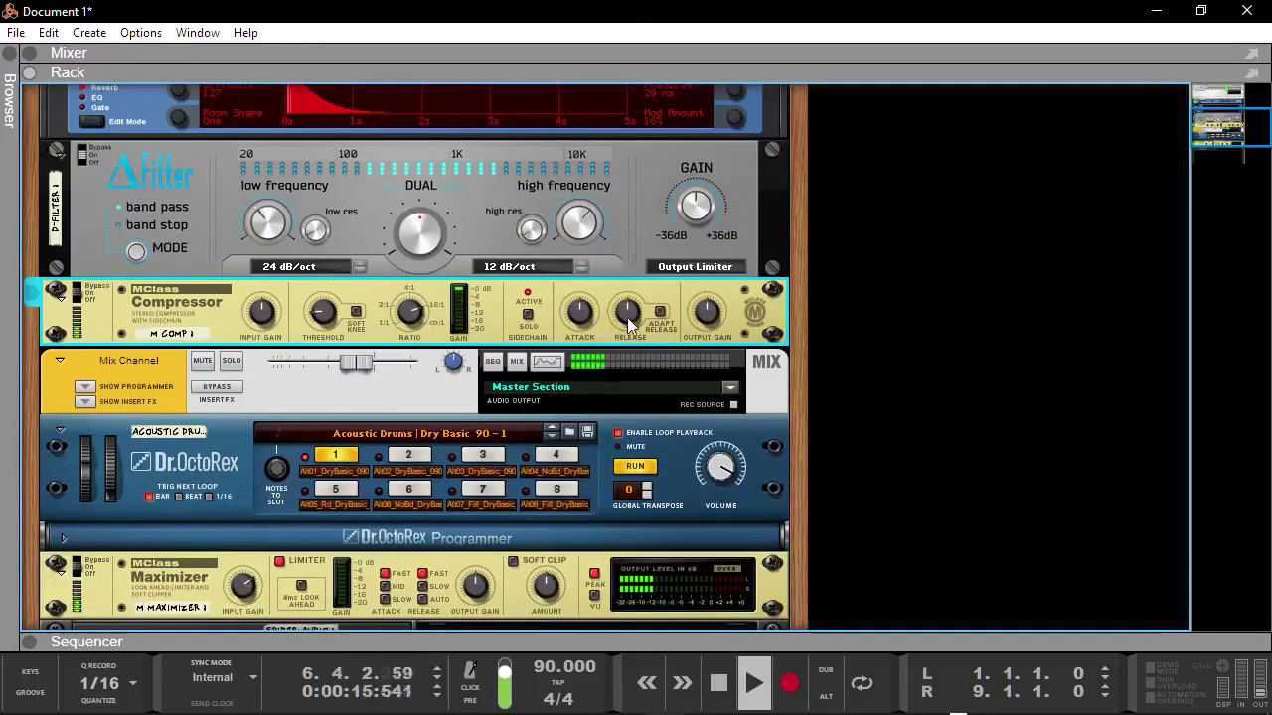
mouse_move(409, 310)
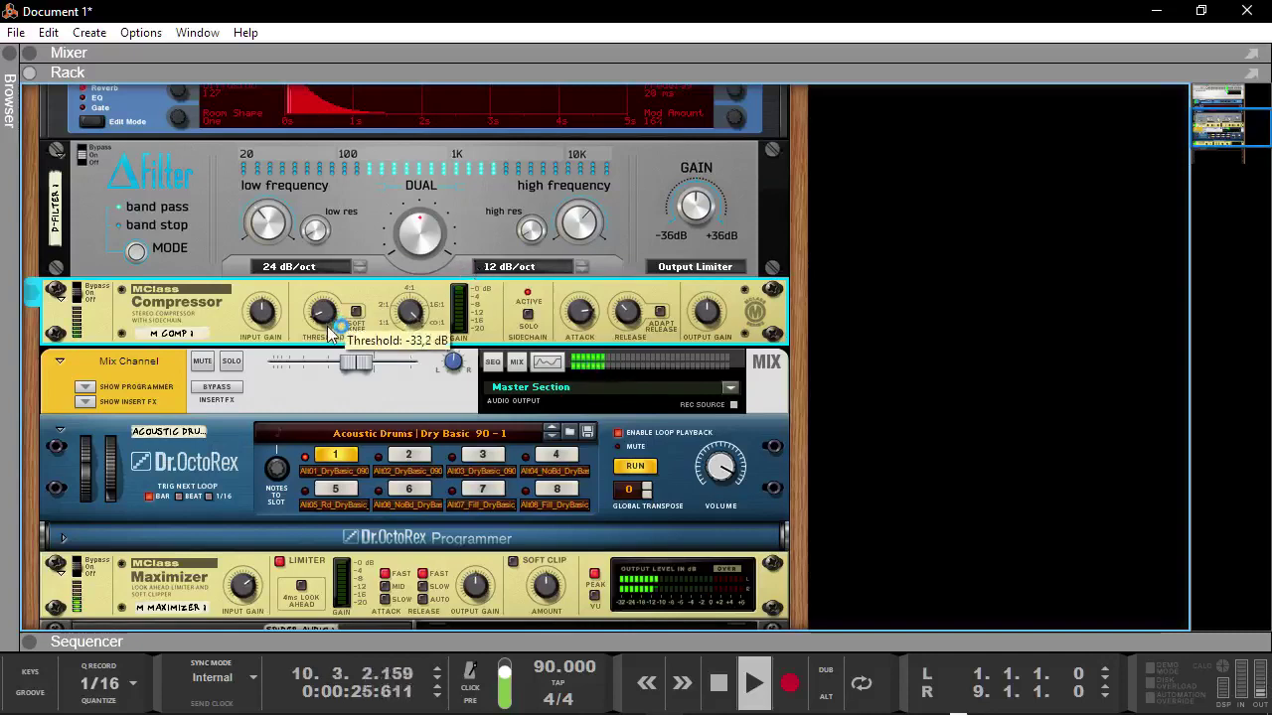
scroll(730, 278, down, 2)
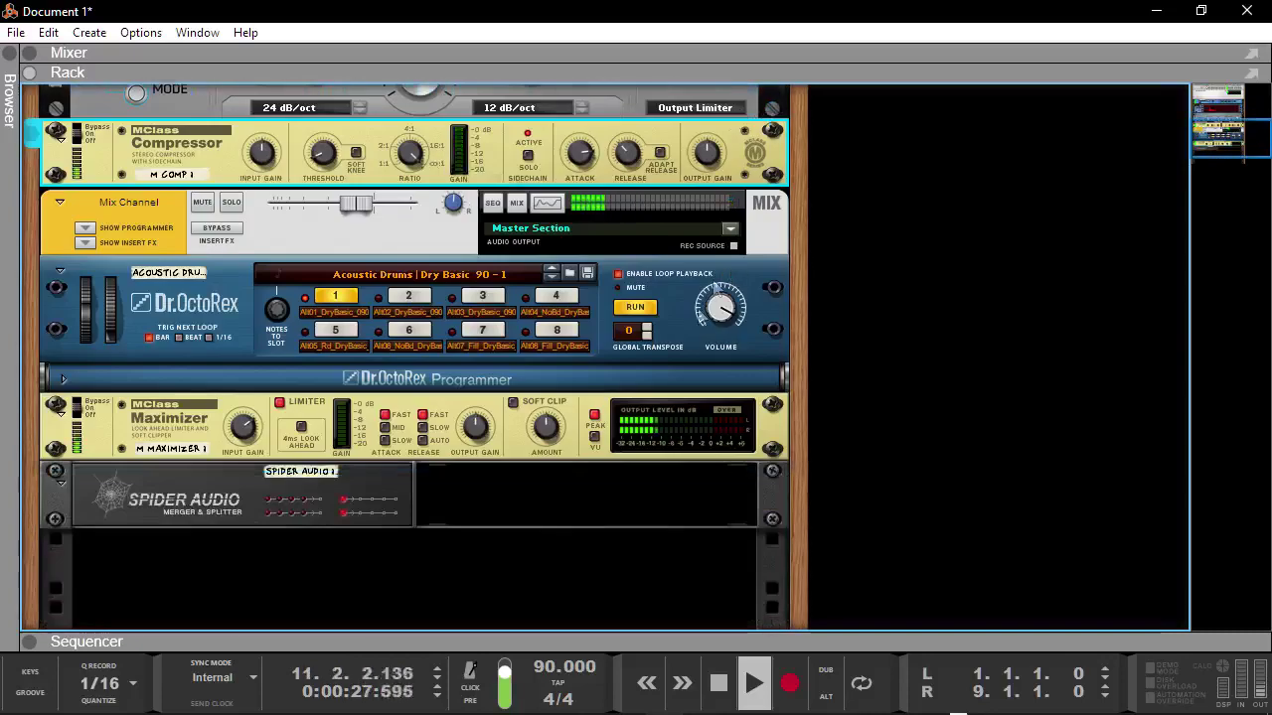
scroll(475, 366, up, 1)
Nudge the D-Filter's high-frequency band slightly up from around 2.5 kHz
scroll(475, 366, up, 3)
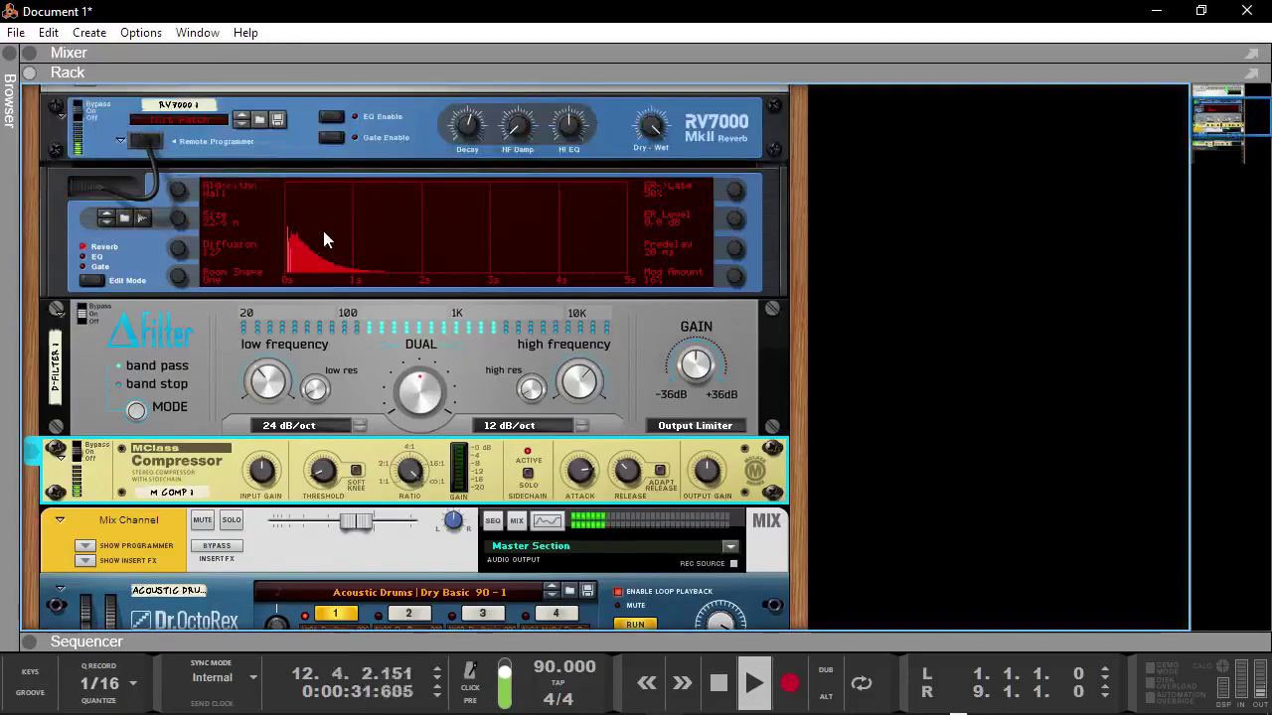
click(559, 390)
drag(559, 390, 548, 343)
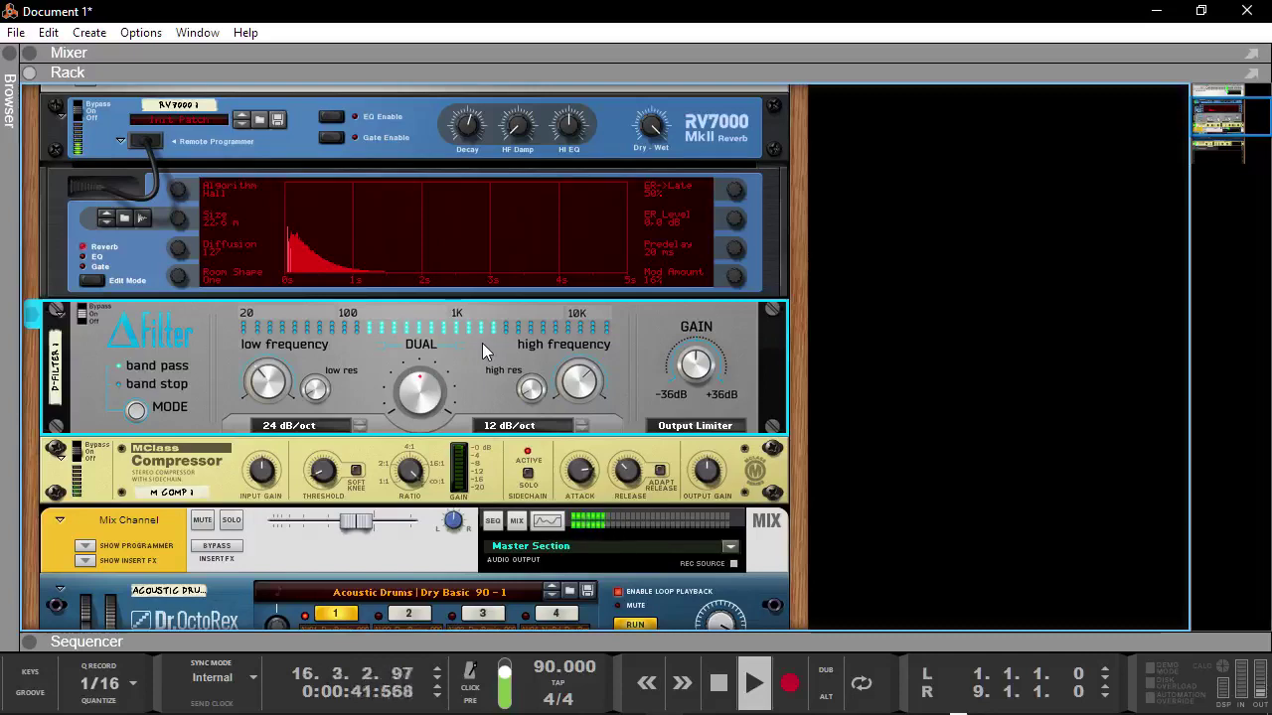
Stop the loop playback at bar 17 and fold out the Dr. OctoRex programmer
scroll(482, 342, down, 2)
scroll(456, 377, up, 4)
scroll(456, 378, down, 2)
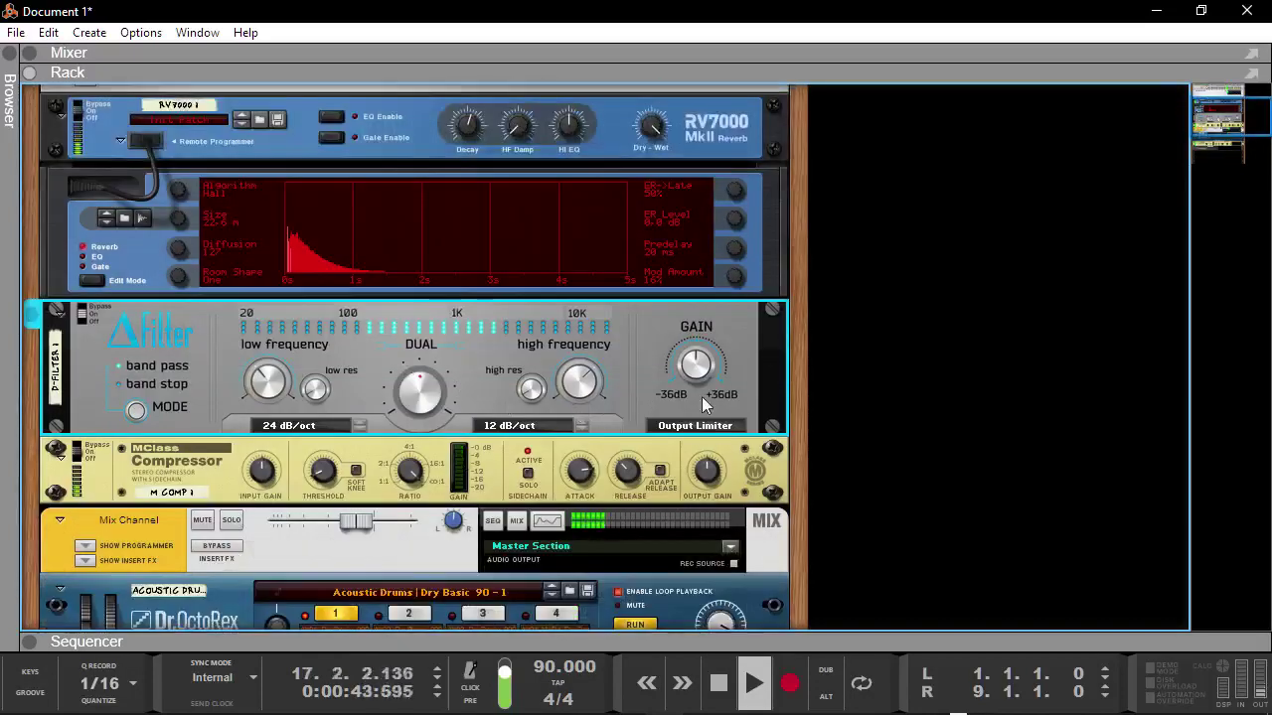
key(space)
scroll(402, 373, down, 3)
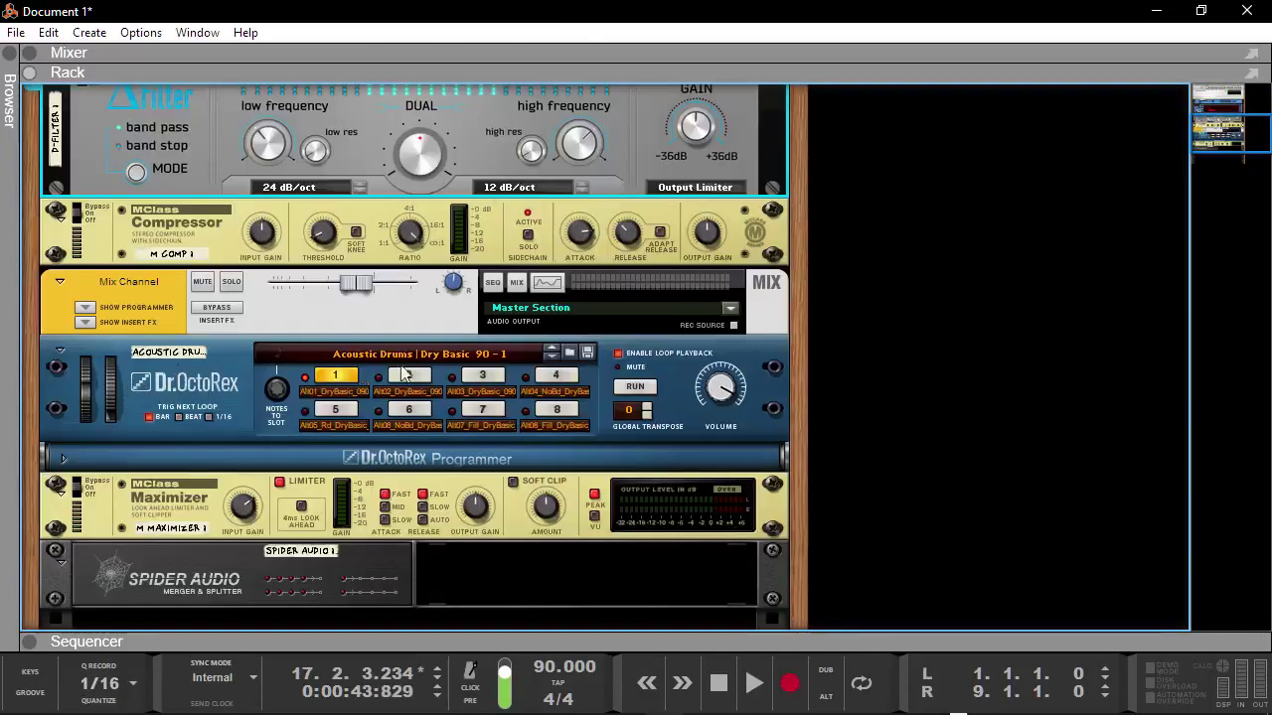
click(63, 459)
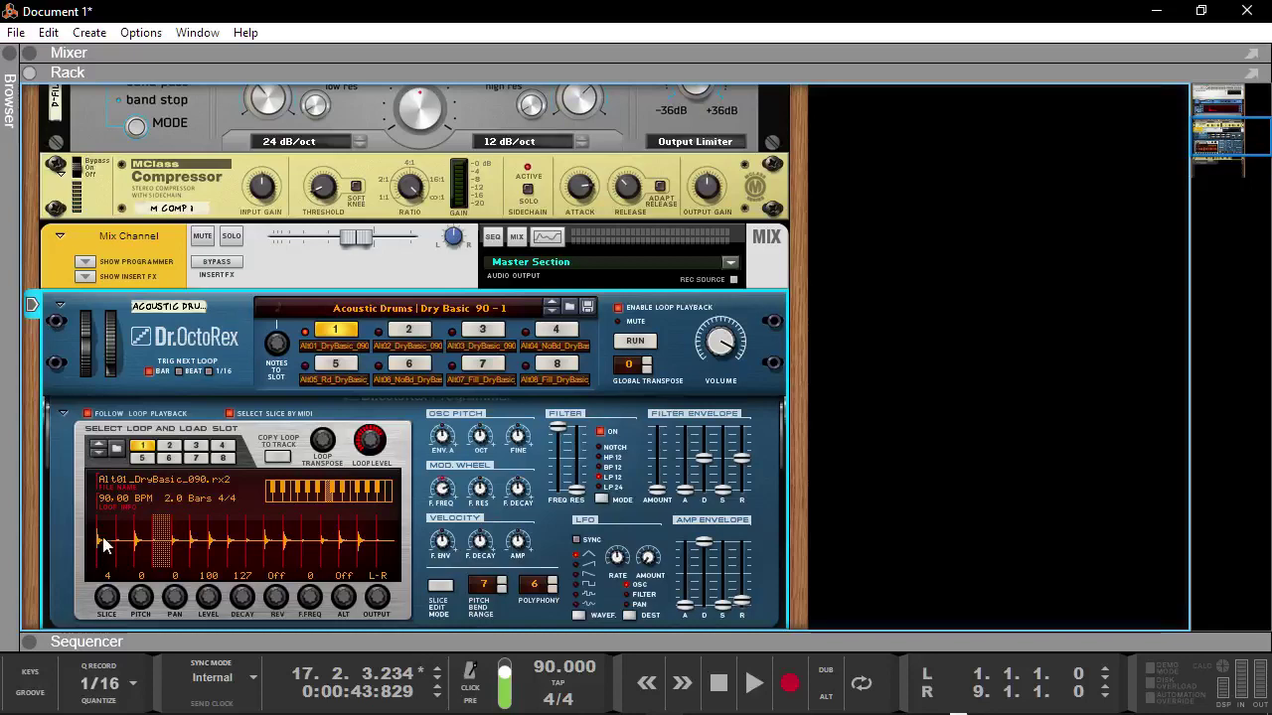
Rewind the song position to bar 1 with playback still stopped
scroll(231, 353, down, 2)
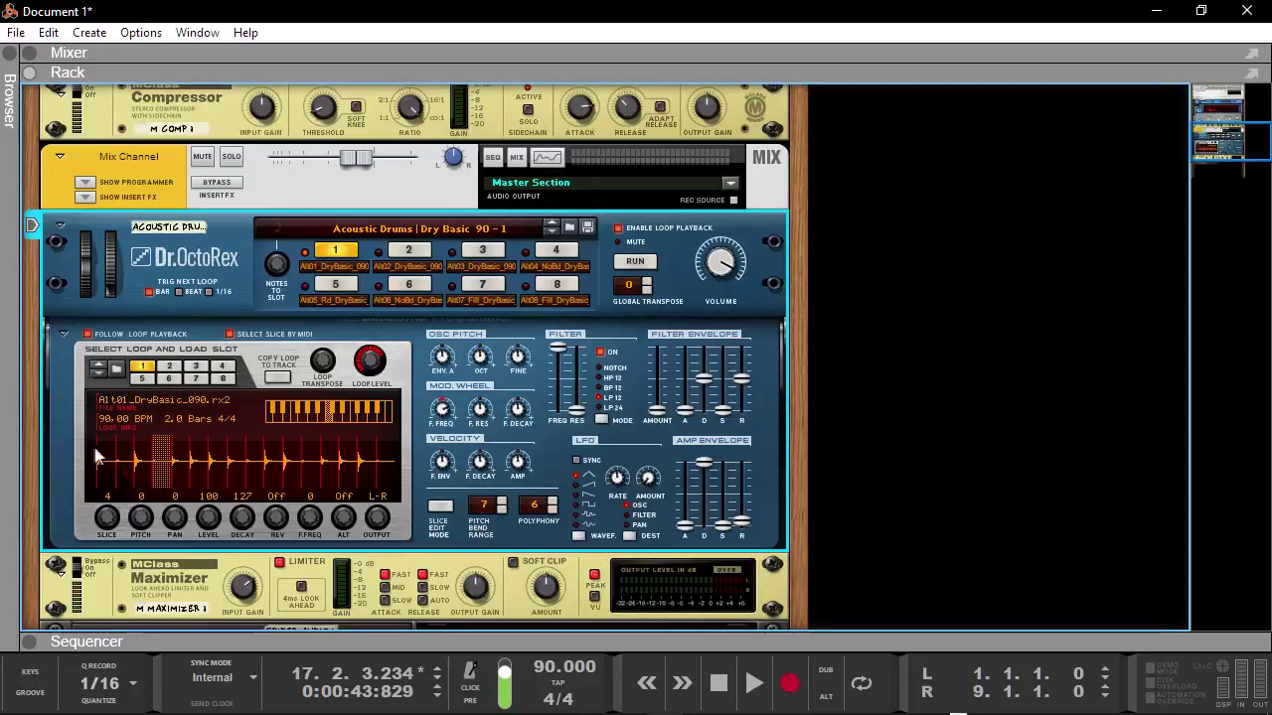
scroll(313, 417, up, 8)
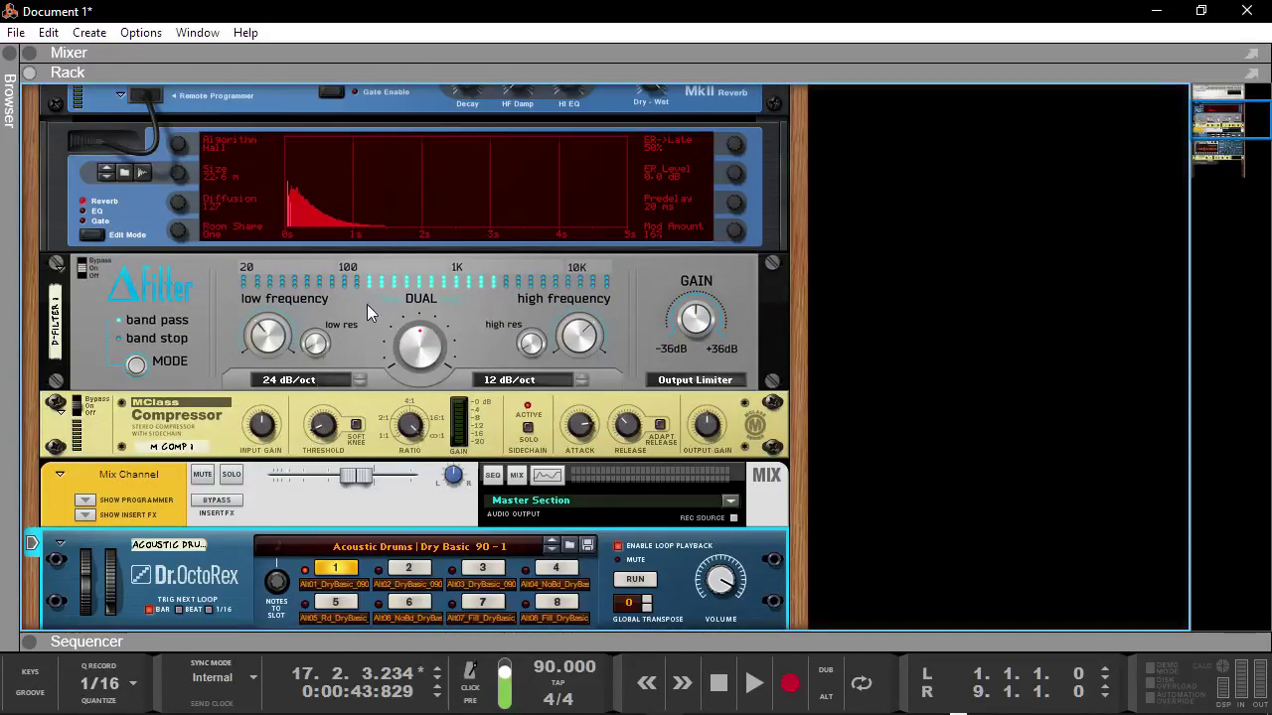
scroll(366, 304, up, 2)
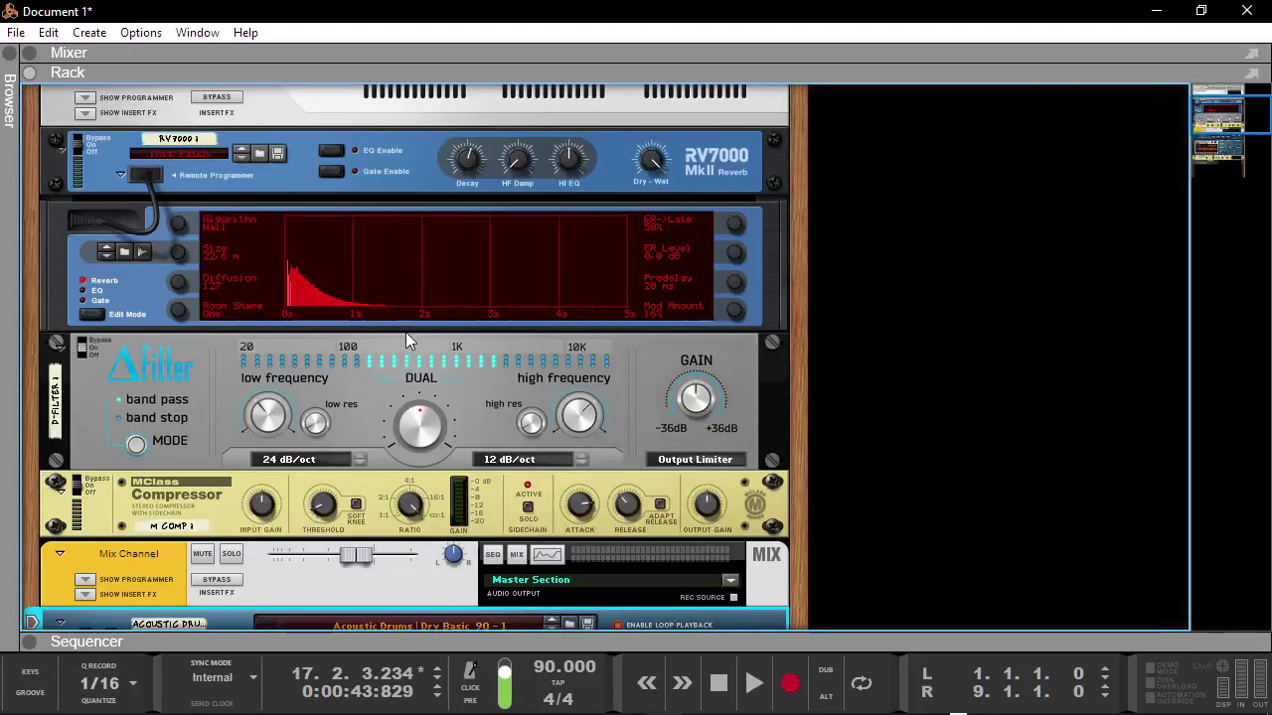
key(Home)
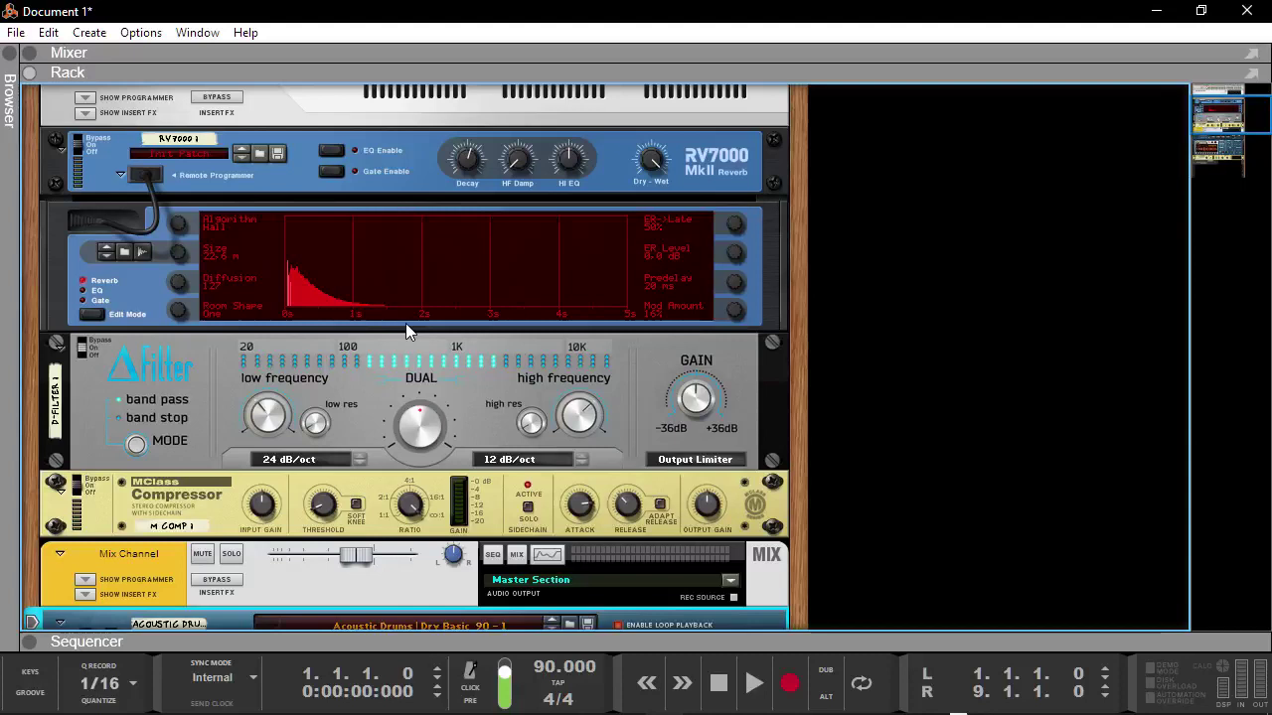
Select the RV7000 MkII reverb panel in the rack
click(405, 323)
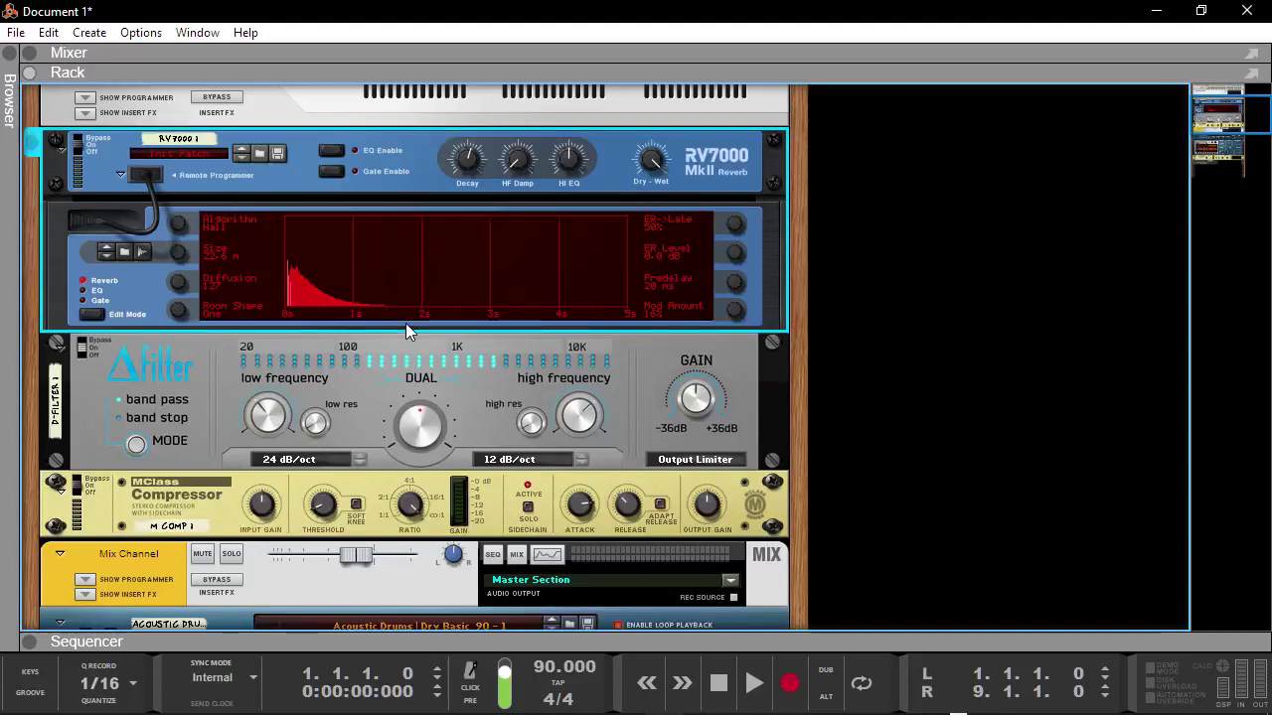
scroll(431, 199, up, 3)
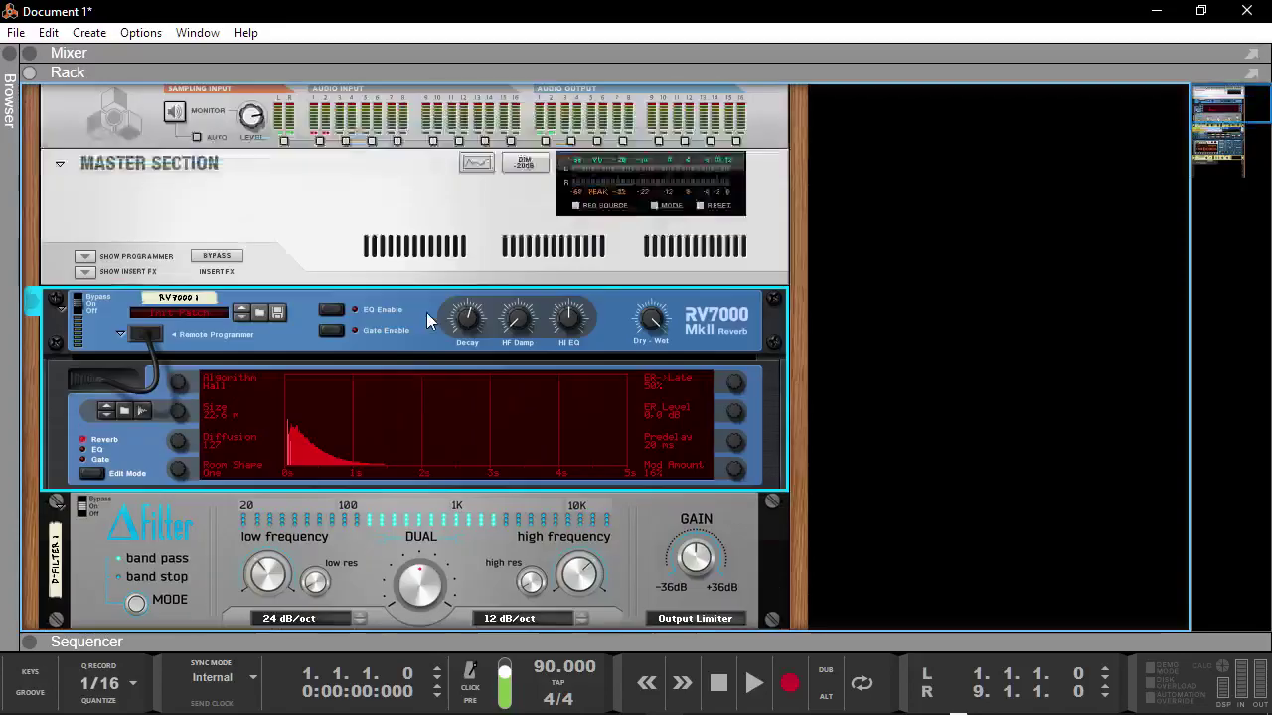
scroll(894, 350, down, 12)
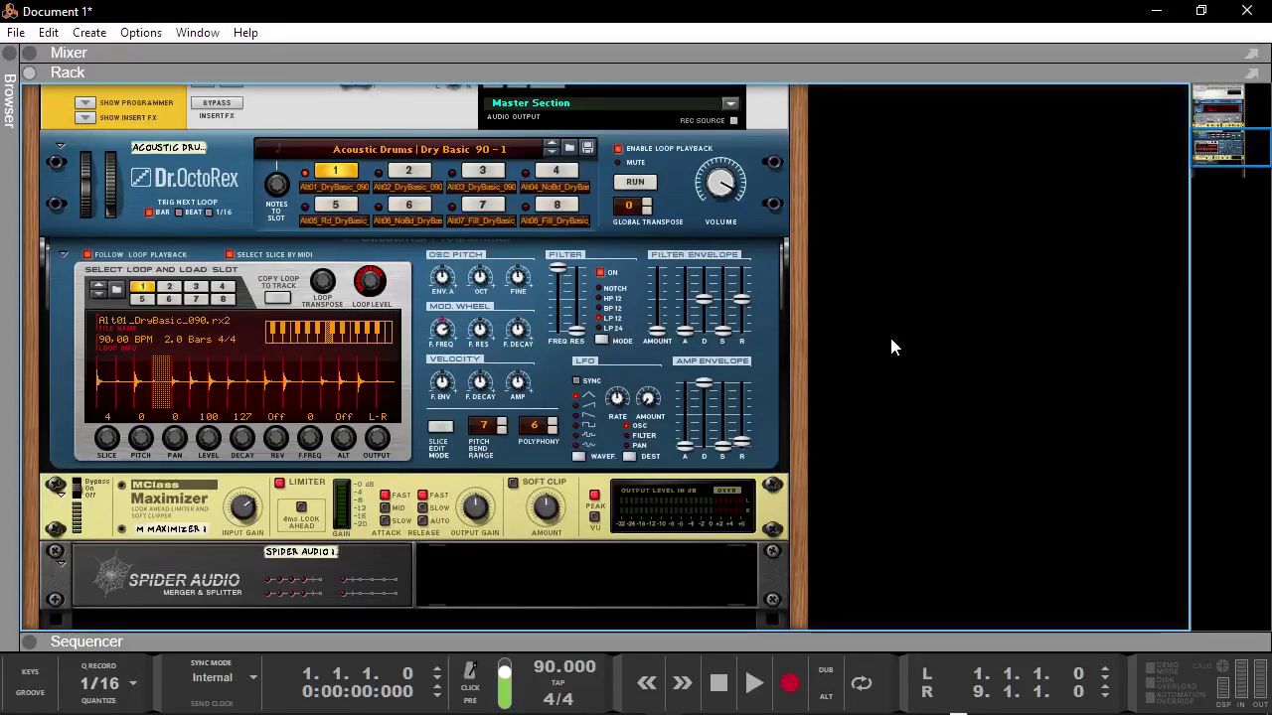
scroll(891, 340, up, 6)
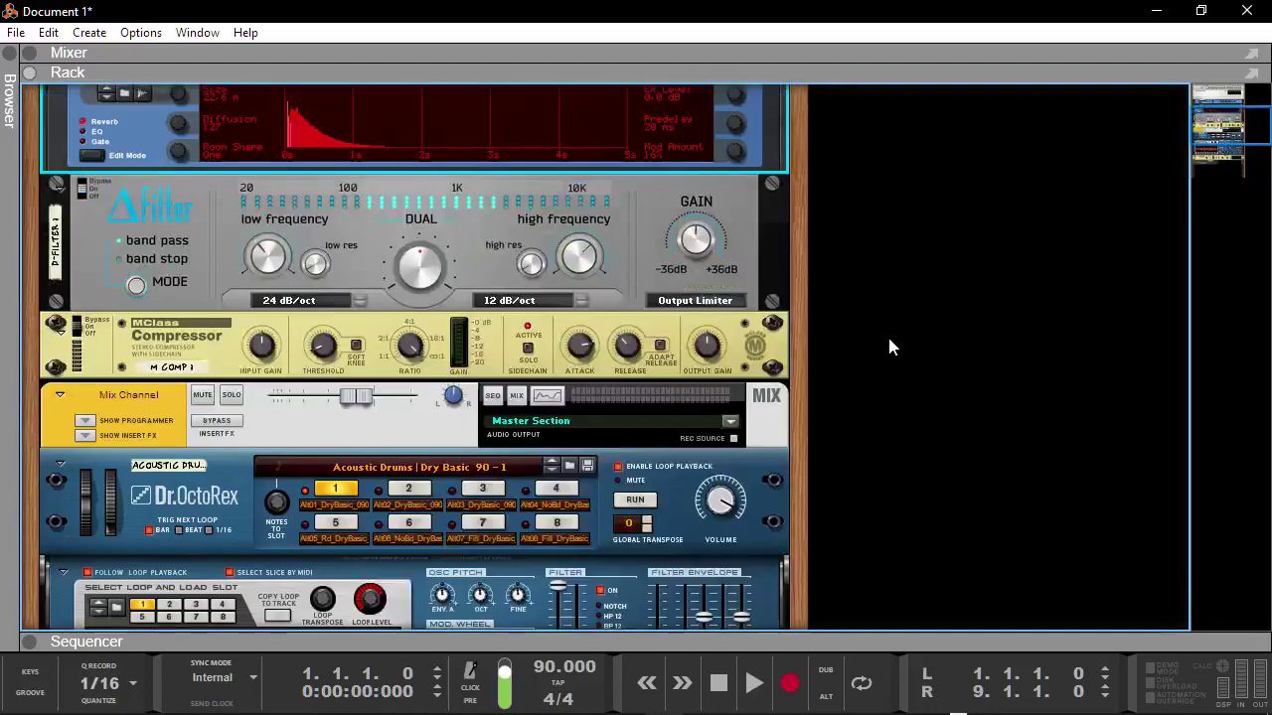
scroll(889, 346, up, 3)
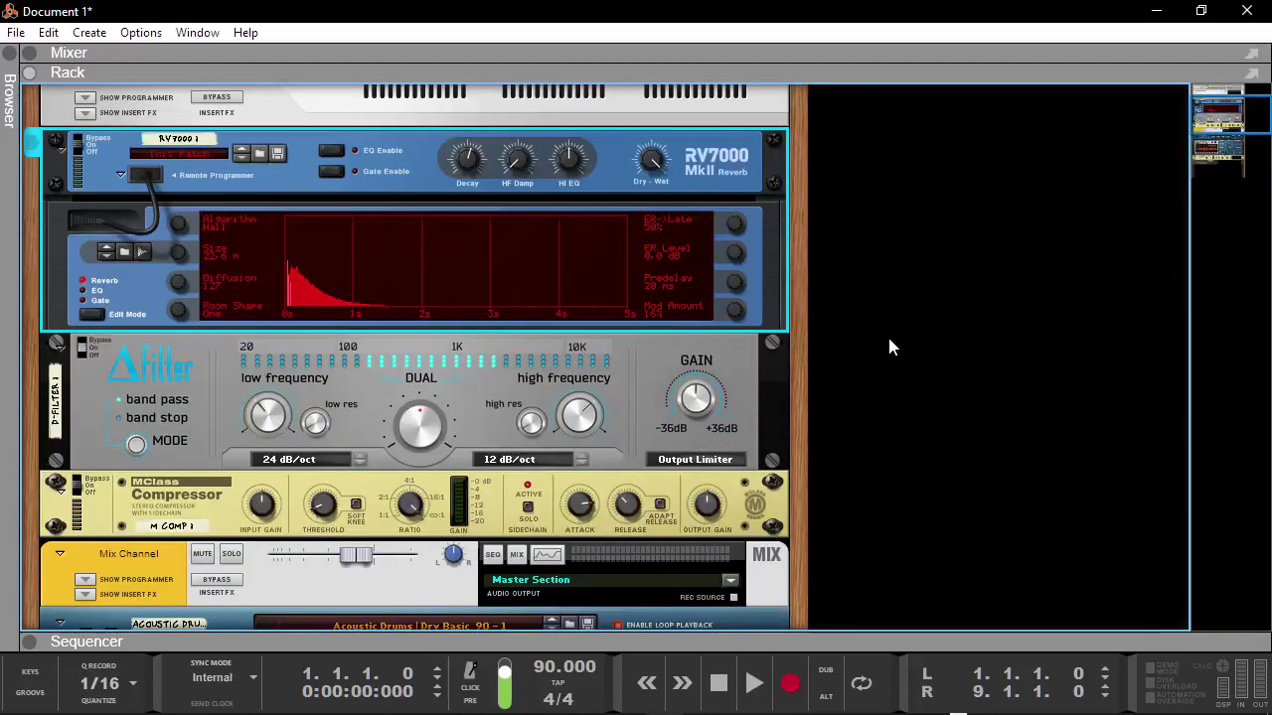
mouse_move(465, 164)
Raise the RV7000 decay to 122, play the loop, then lower decay to 73
drag(463, 165, 222, 247)
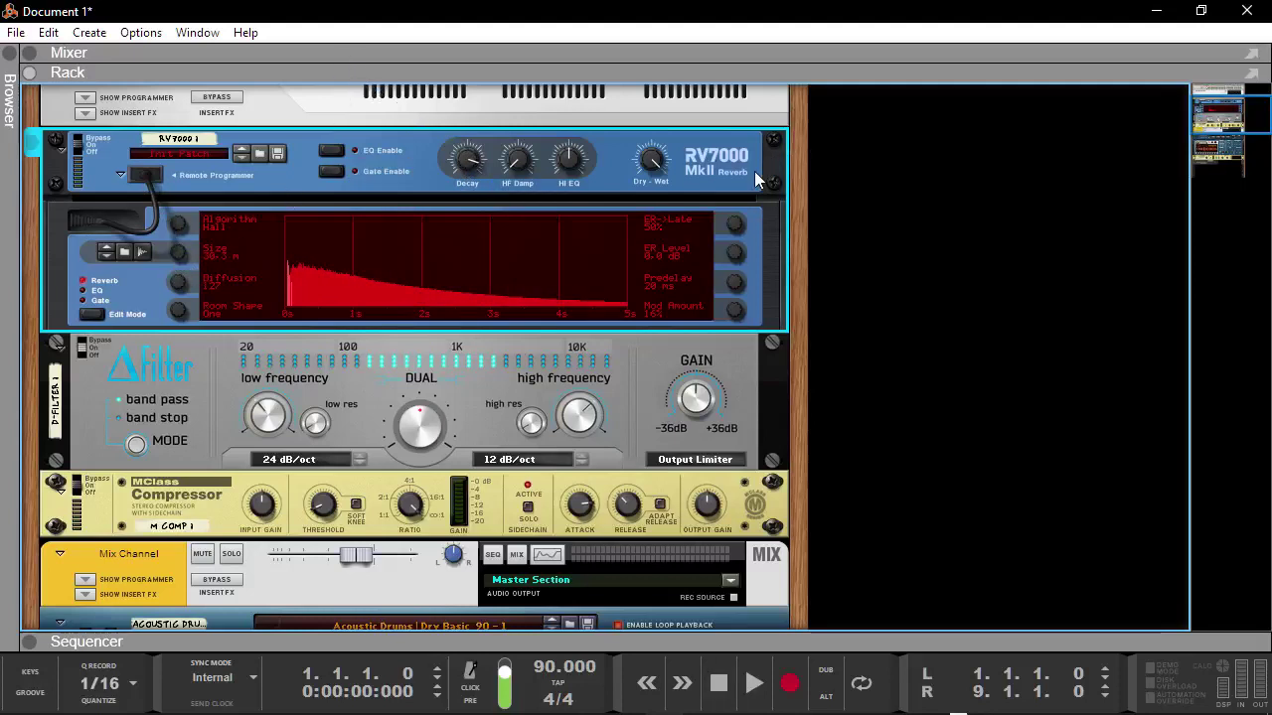
key(space)
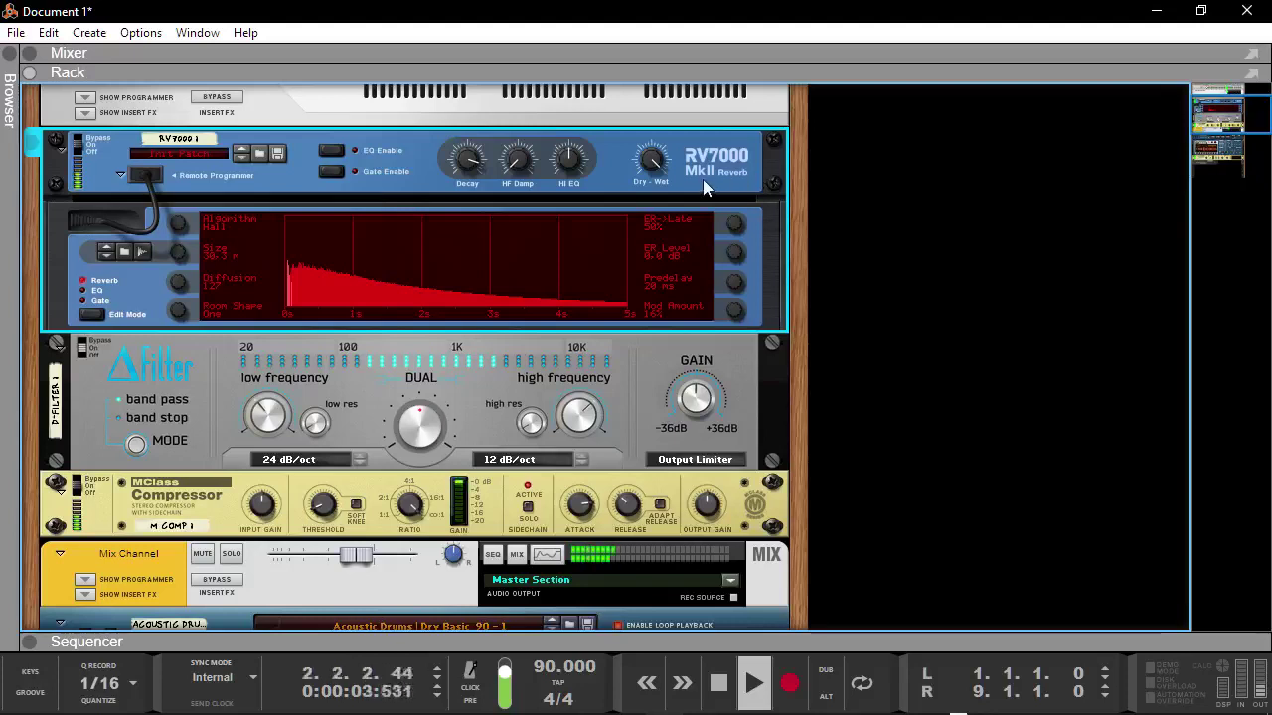
drag(455, 169, 460, 240)
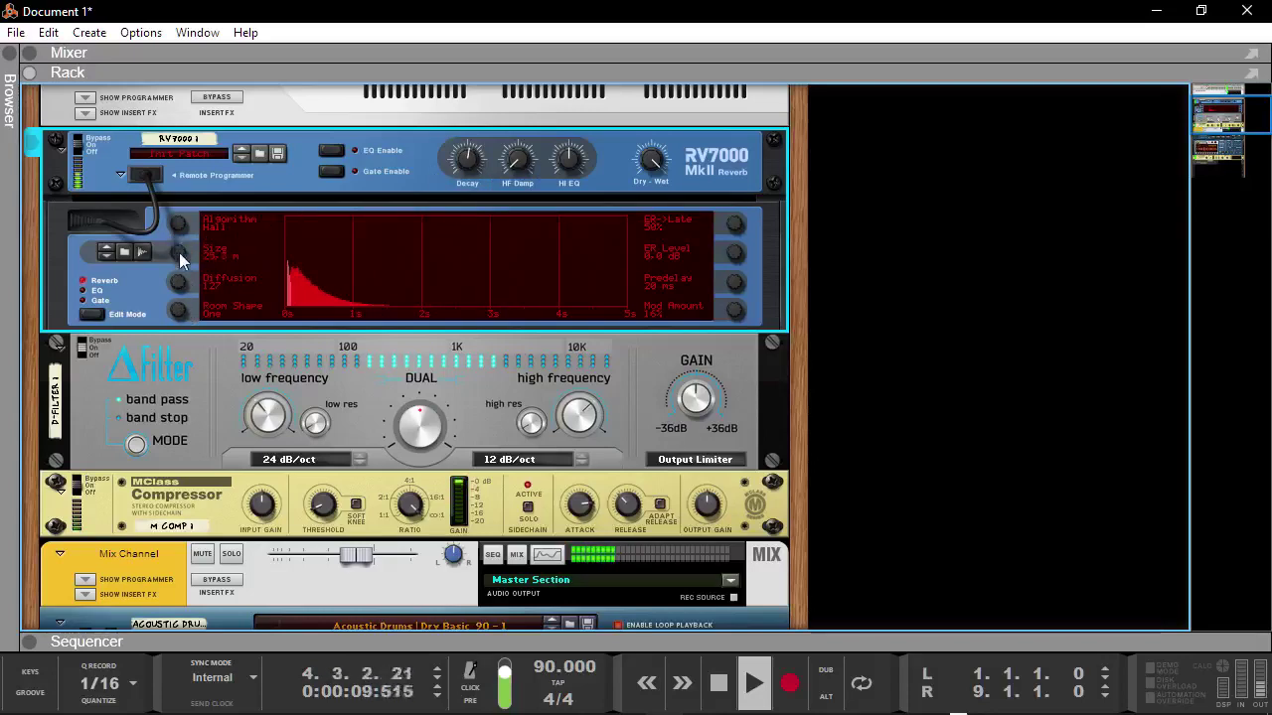
scroll(406, 235, down, 4)
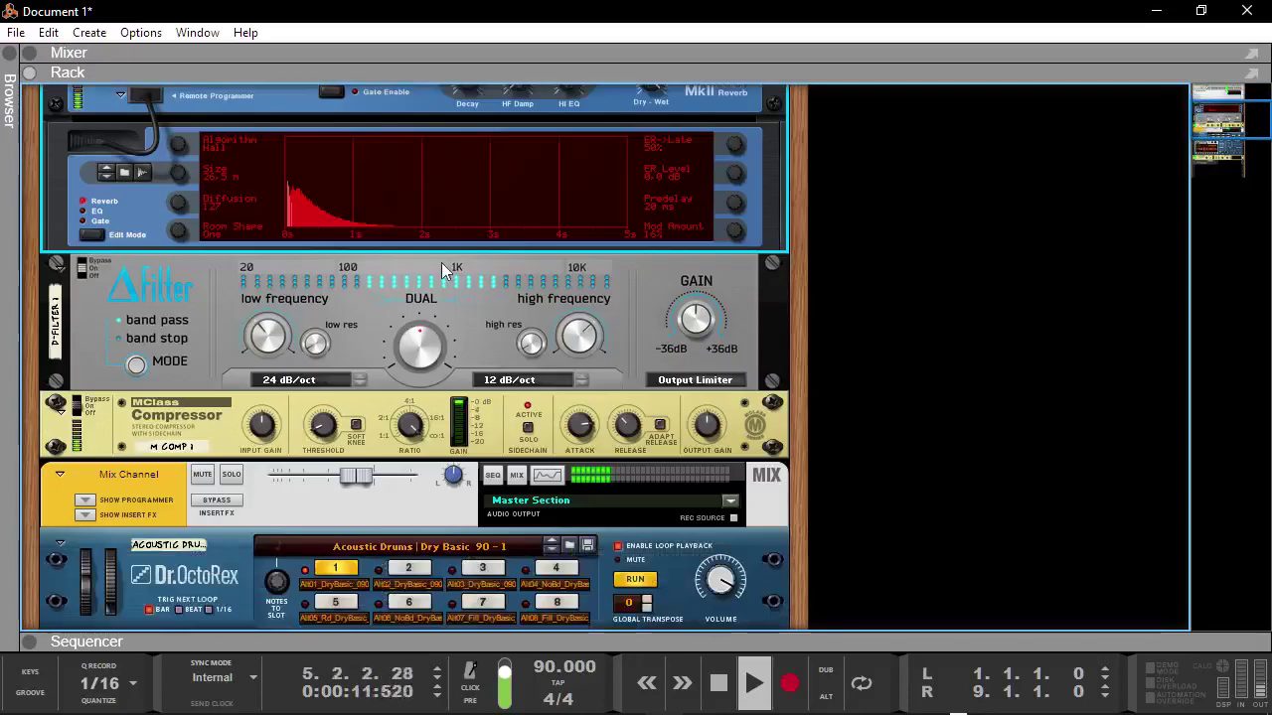
scroll(486, 239, down, 5)
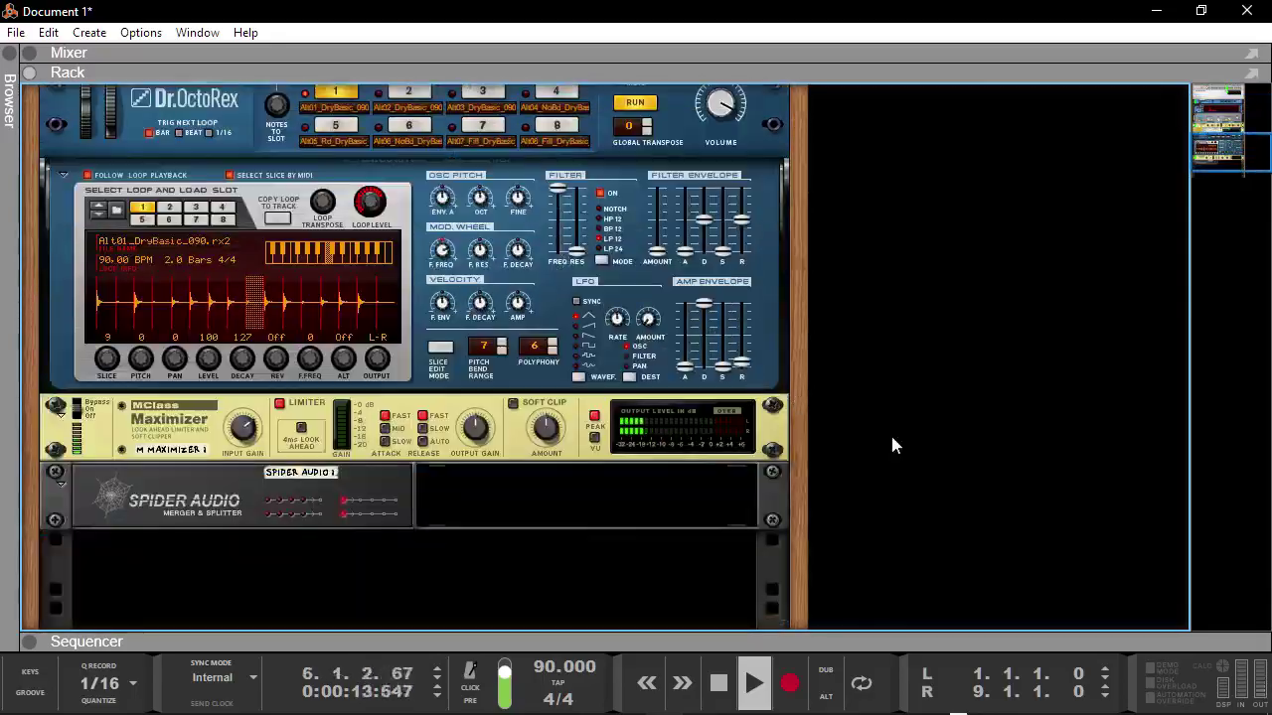
scroll(864, 343, up, 10)
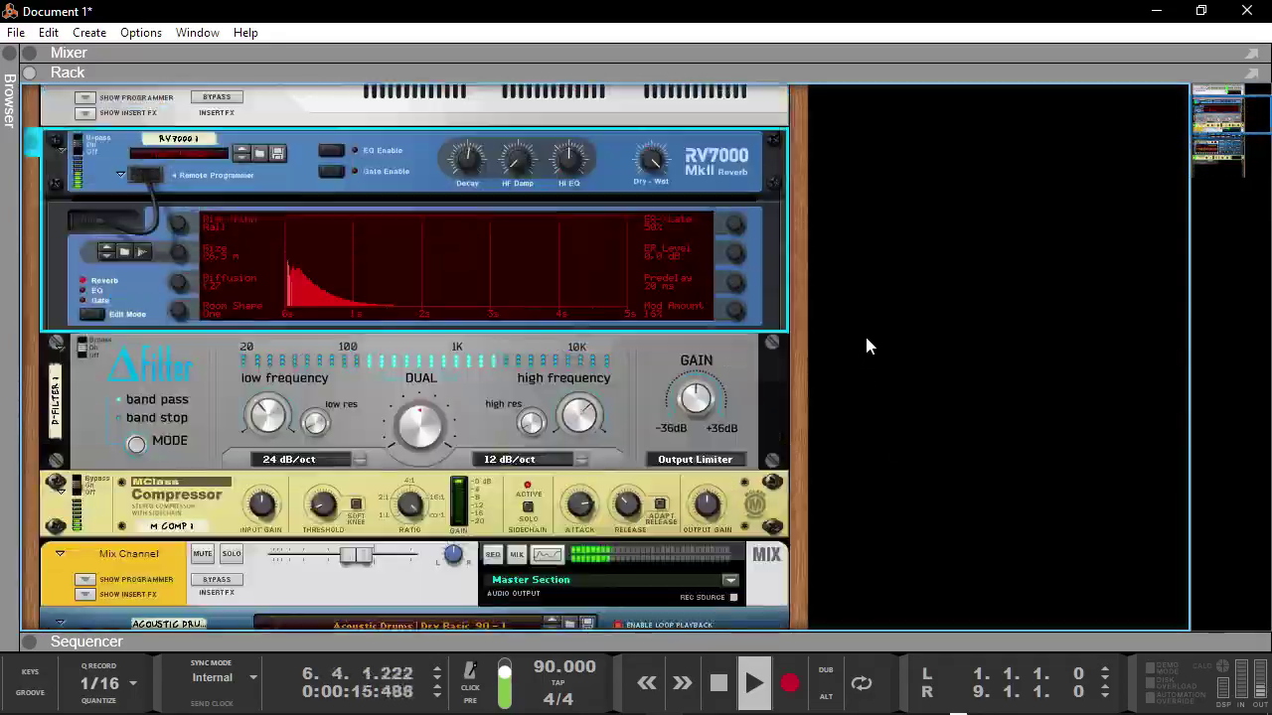
scroll(867, 337, up, 2)
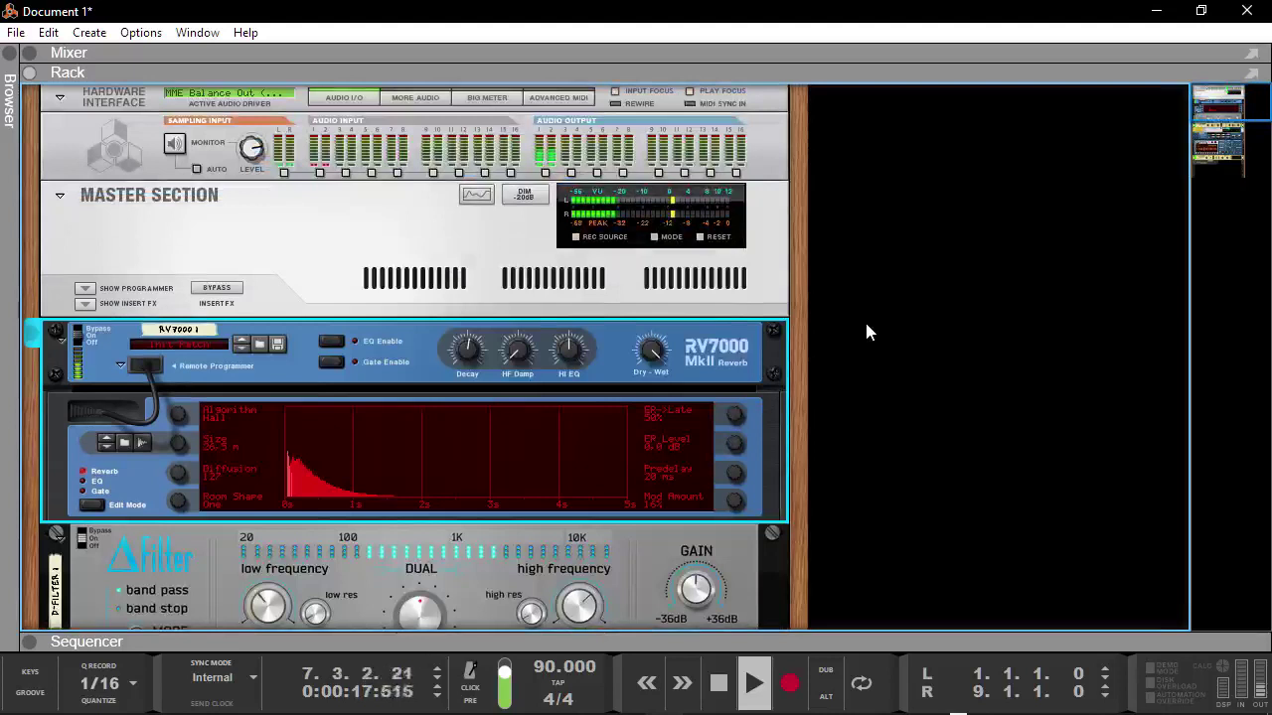